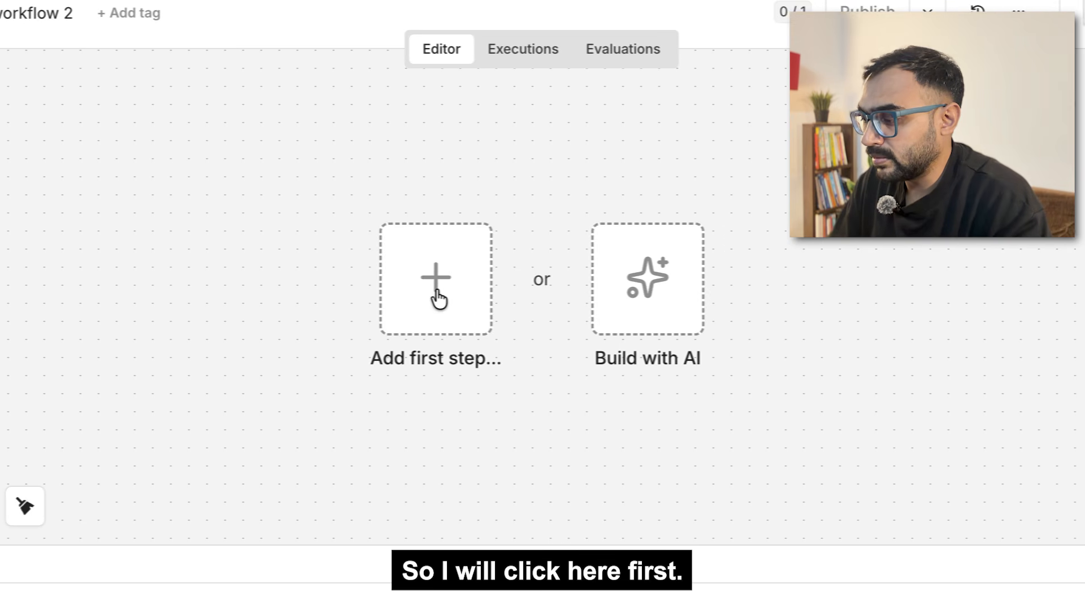
# Step: Add a 'When chat message received' chat trigger as the workflow's first step
pyautogui.click(583, 285)
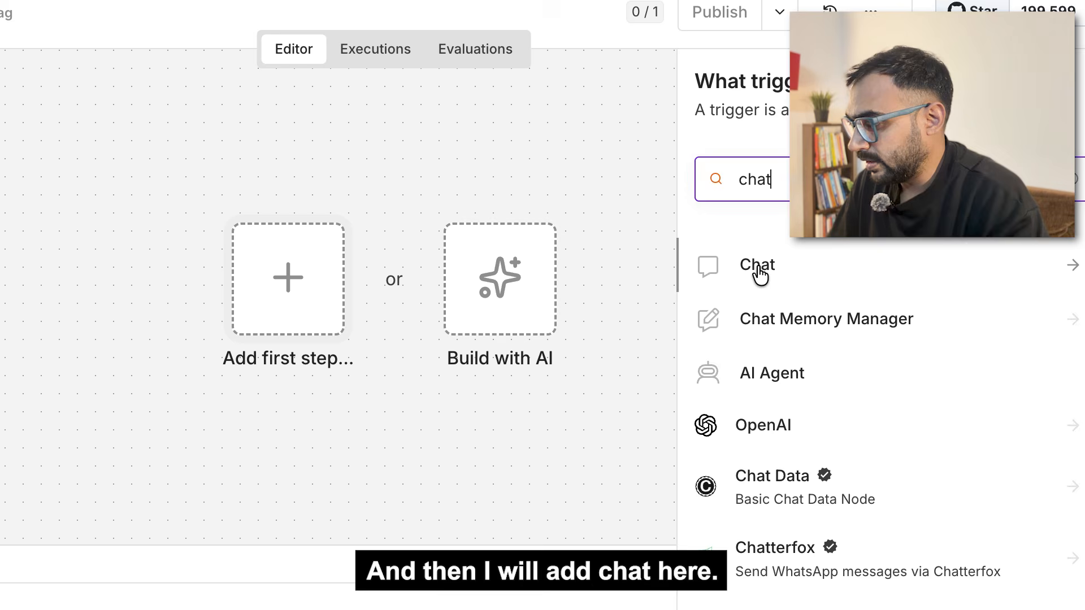
pyautogui.click(759, 275)
pyautogui.click(818, 270)
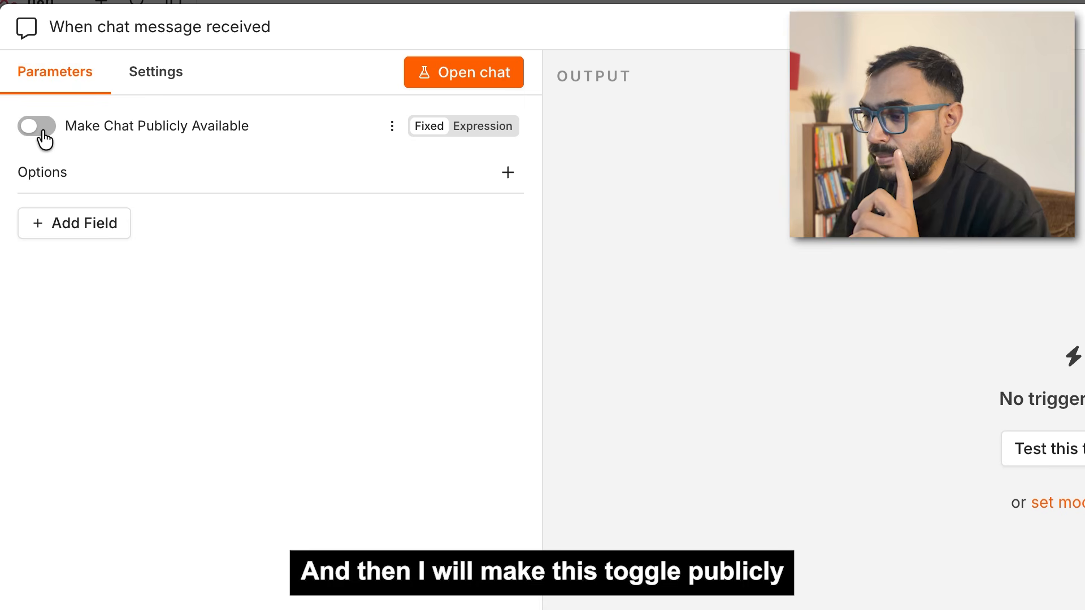
# Step: Make the chat trigger publicly available as a hosted chat
pyautogui.click(8, 131)
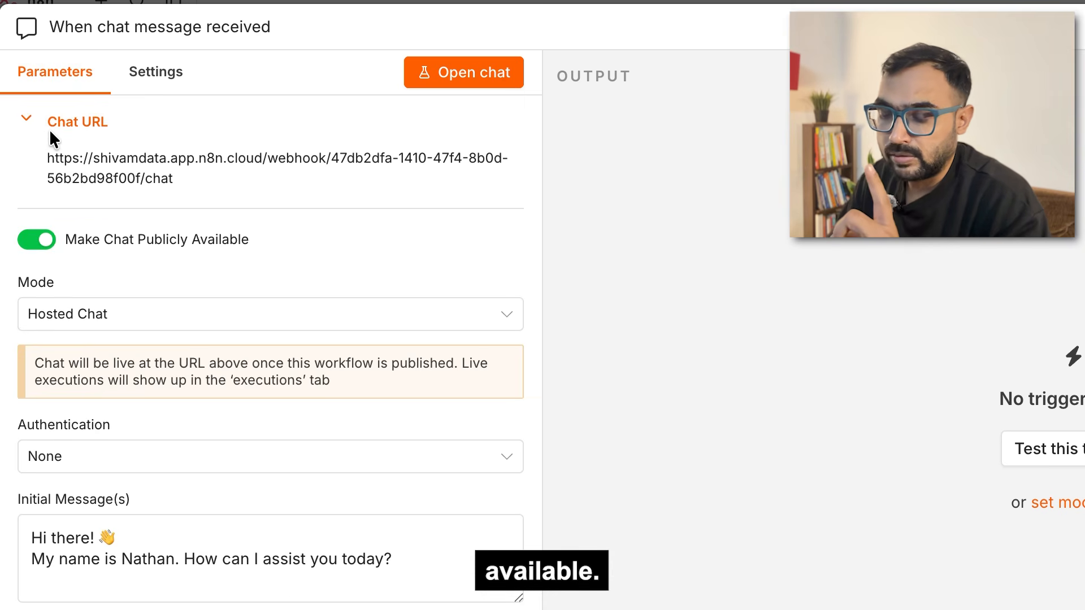
pyautogui.moveTo(173, 179); pyautogui.dragTo(38, 154)
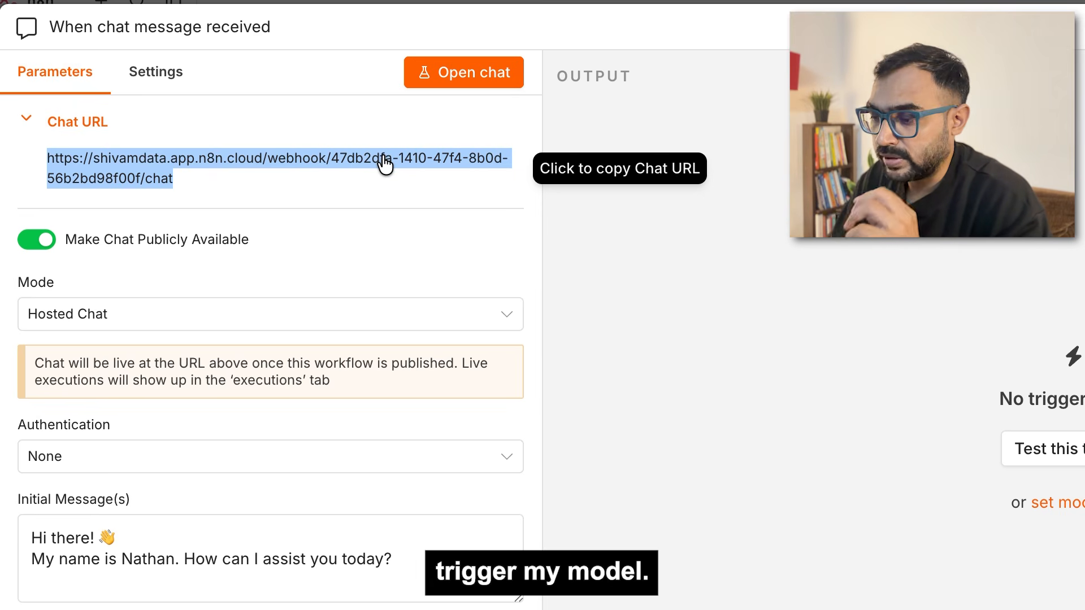
pyautogui.scroll(-1, 365, 224)
pyautogui.scroll(1, 364, 221)
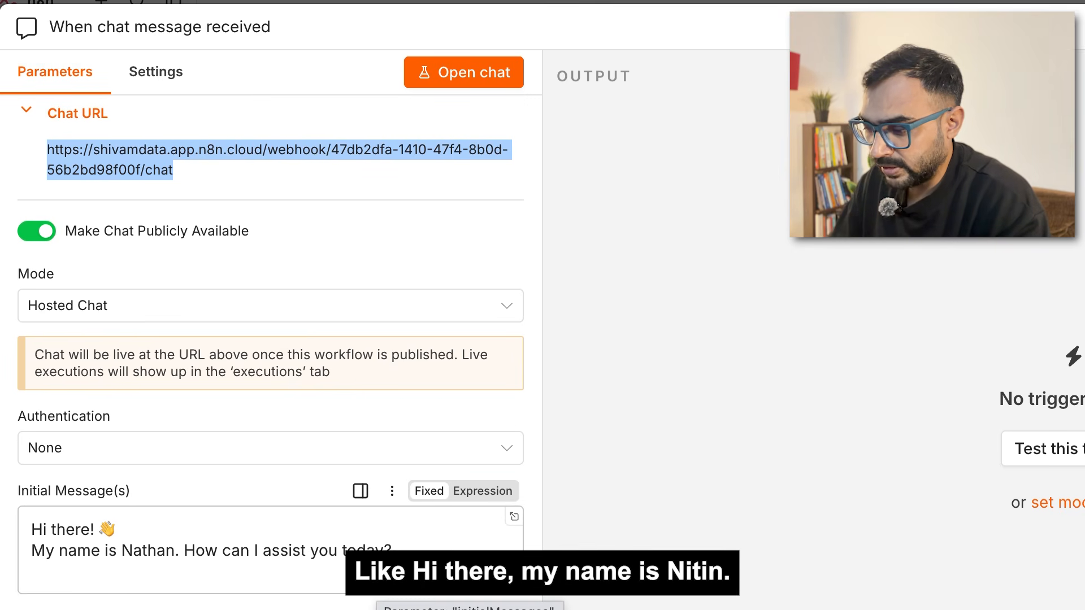
# Step: Change the greeting to 'I am your Data Analyst Agent. How can I assist you today?'
pyautogui.doubleClick(138, 550)
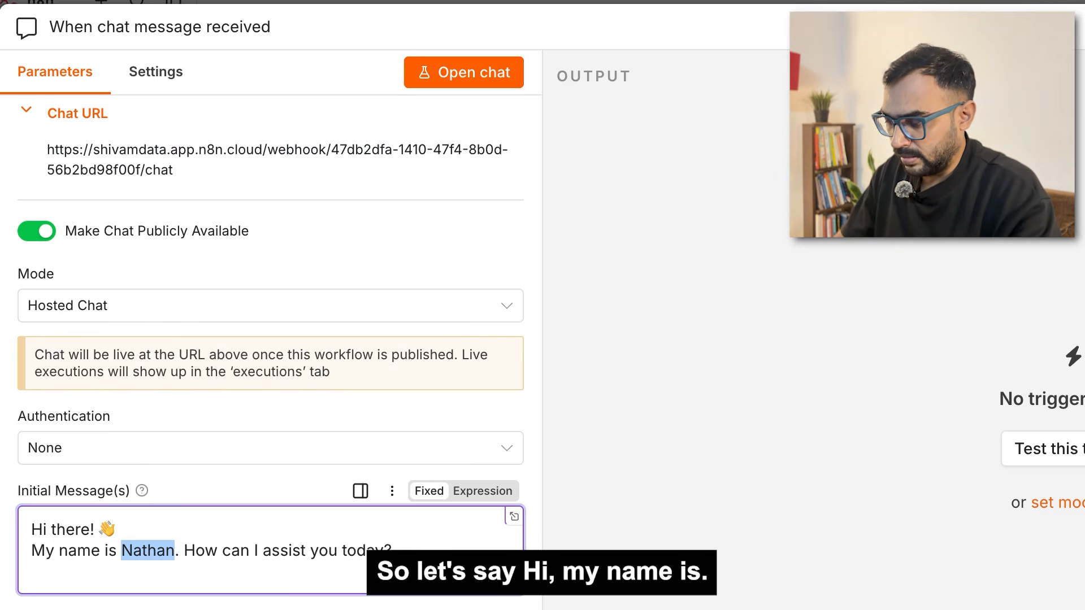
pyautogui.write('Data-')
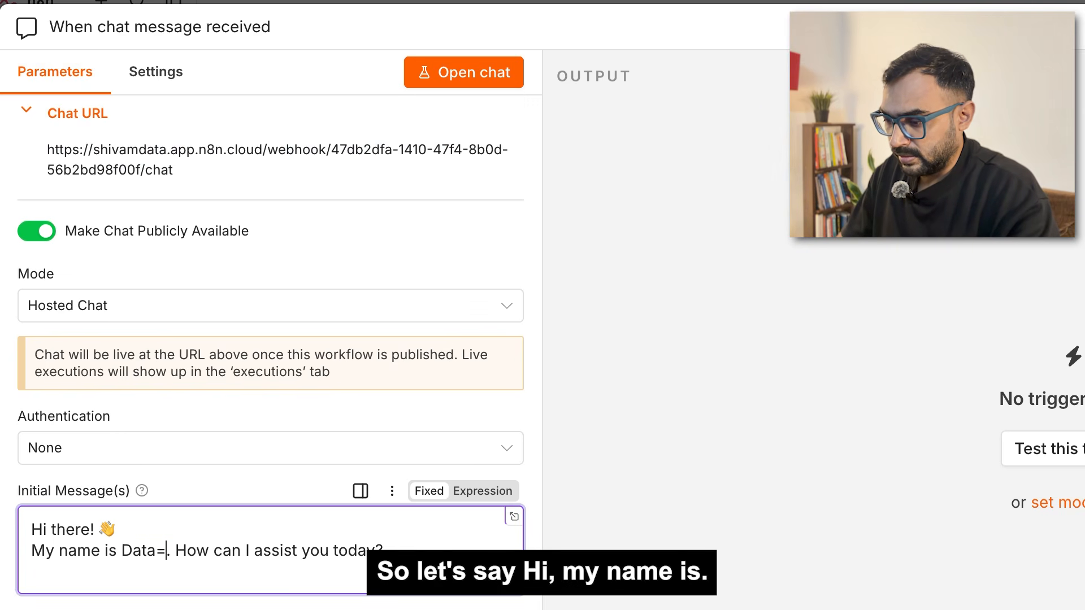
pyautogui.press('BackSpace')
pyautogui.press('BackSpace')
pyautogui.press('BackSpace')
pyautogui.press('BackSpace')
pyautogui.press('BackSpace')
pyautogui.press('BackSpace')
pyautogui.press('BackSpace')
pyautogui.press('BackSpace')
pyautogui.press('BackSpace')
pyautogui.press('BackSpace')
pyautogui.press('BackSpace')
pyautogui.press('BackSpace')
pyautogui.press('BackSpace')
pyautogui.press('BackSpace')
pyautogui.press('BackSpace')
pyautogui.press('BackSpace')
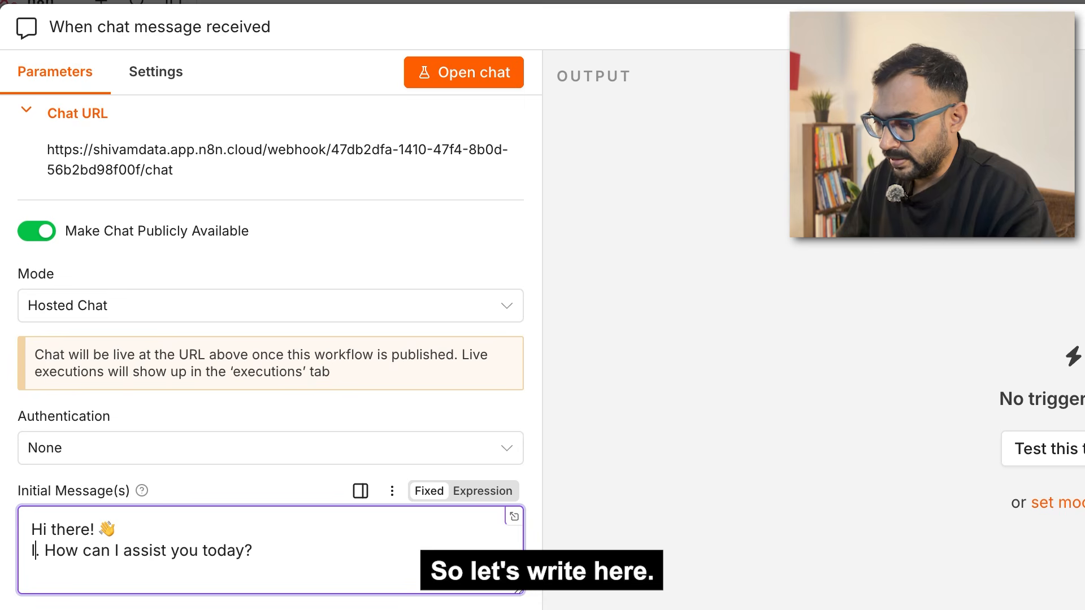
pyautogui.write('I am ')
pyautogui.write('your ')
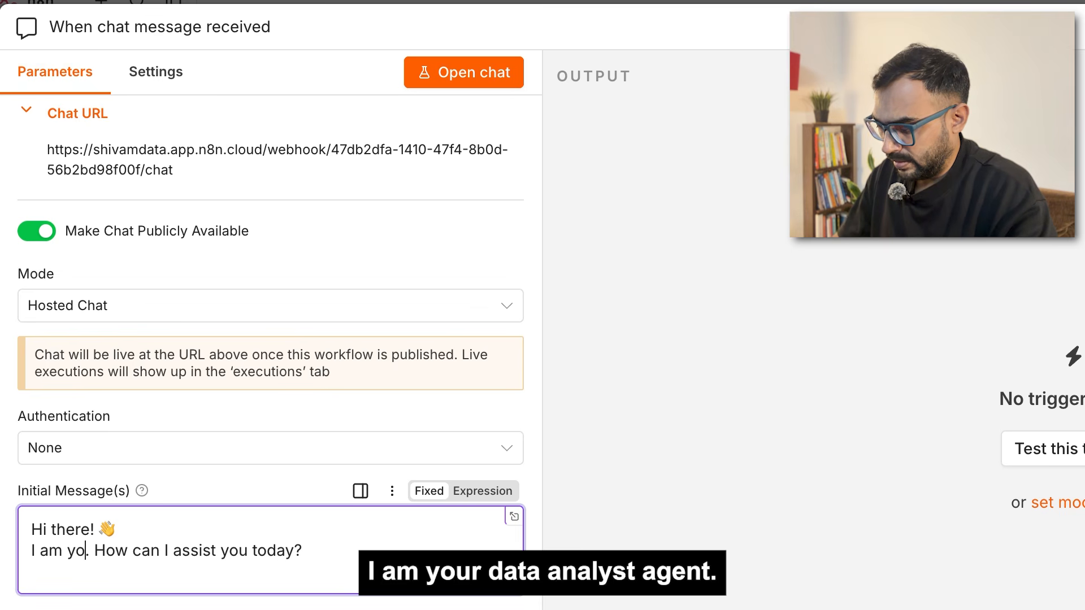
pyautogui.write('Data An')
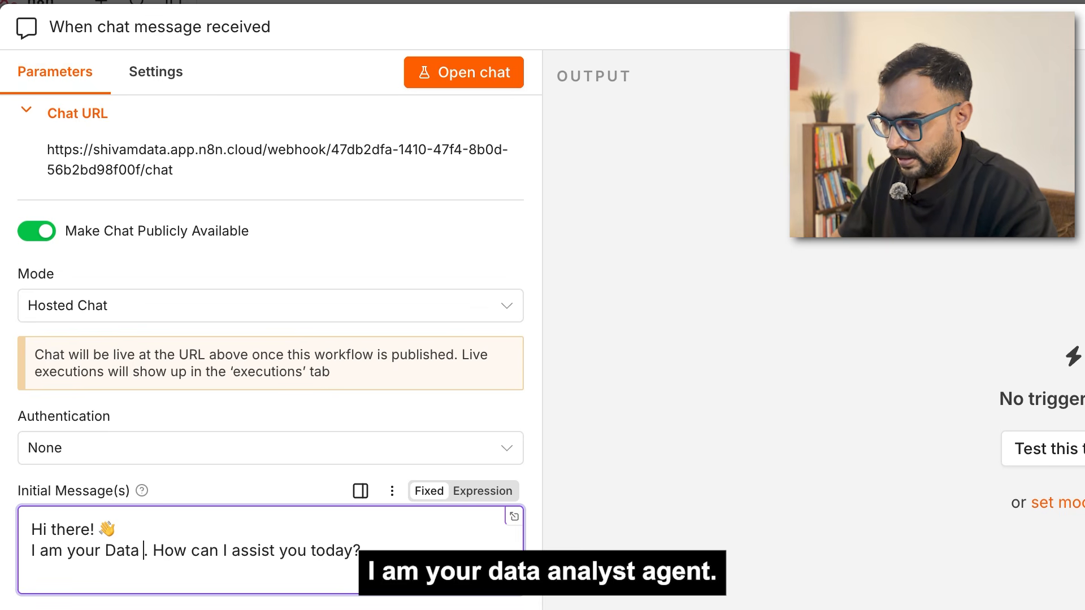
pyautogui.write('alyst A')
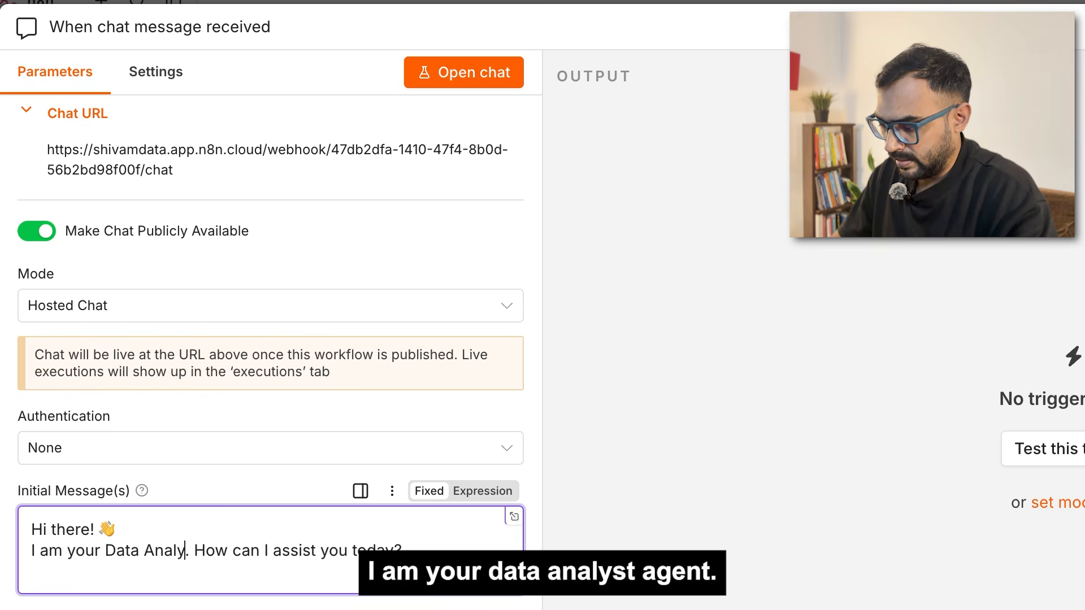
pyautogui.write('gent')
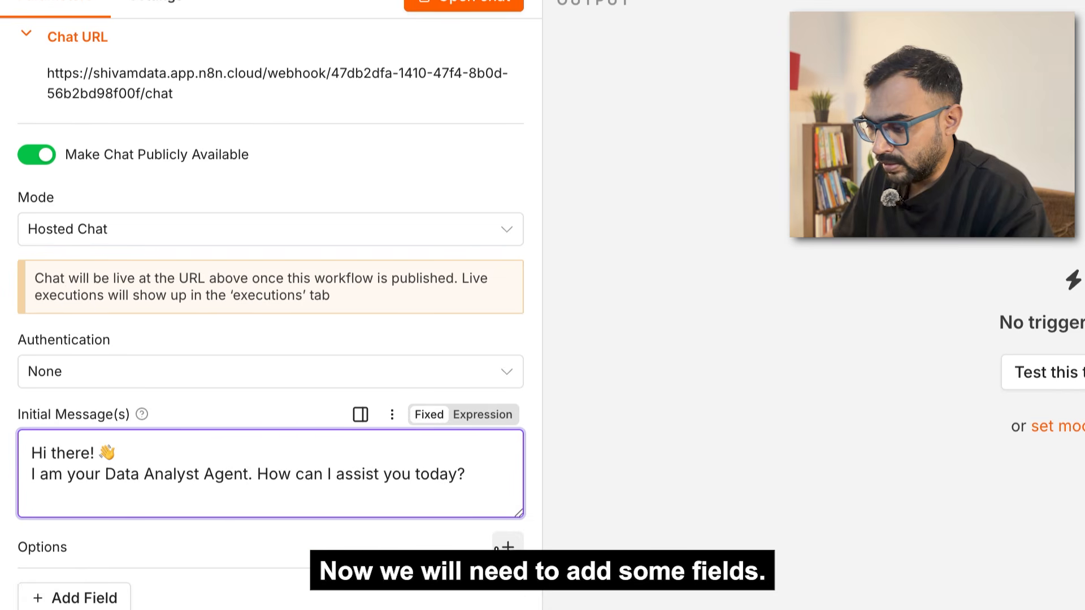
# Step: Add the chat options Input Placeholder 'Type your question..' and Response Mode 'When Last Node Finishes'
pyautogui.click(508, 547)
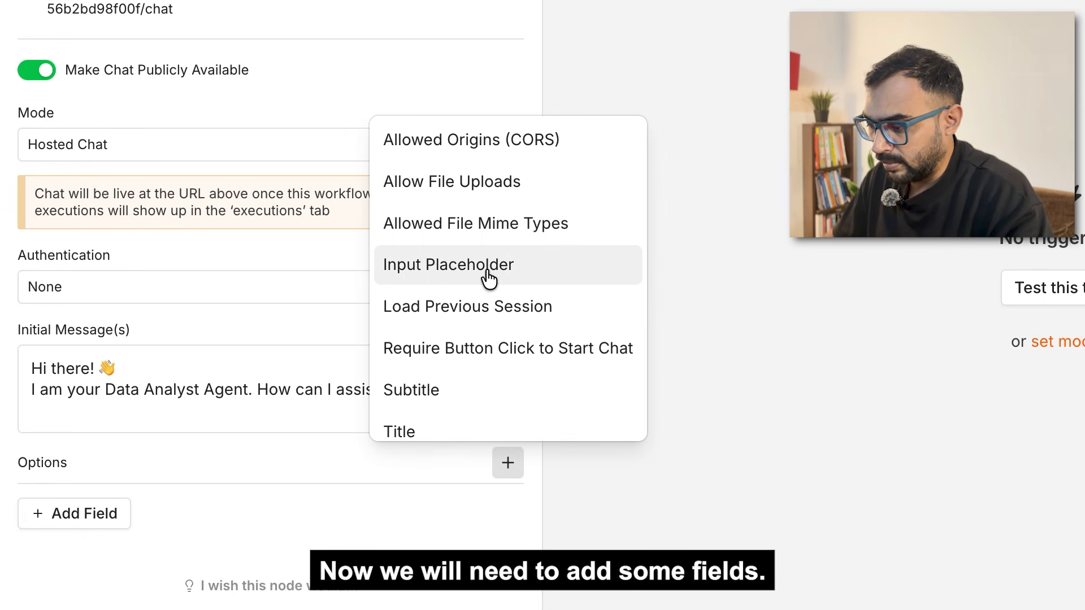
pyautogui.click(489, 278)
pyautogui.scroll(-3, 381, 346)
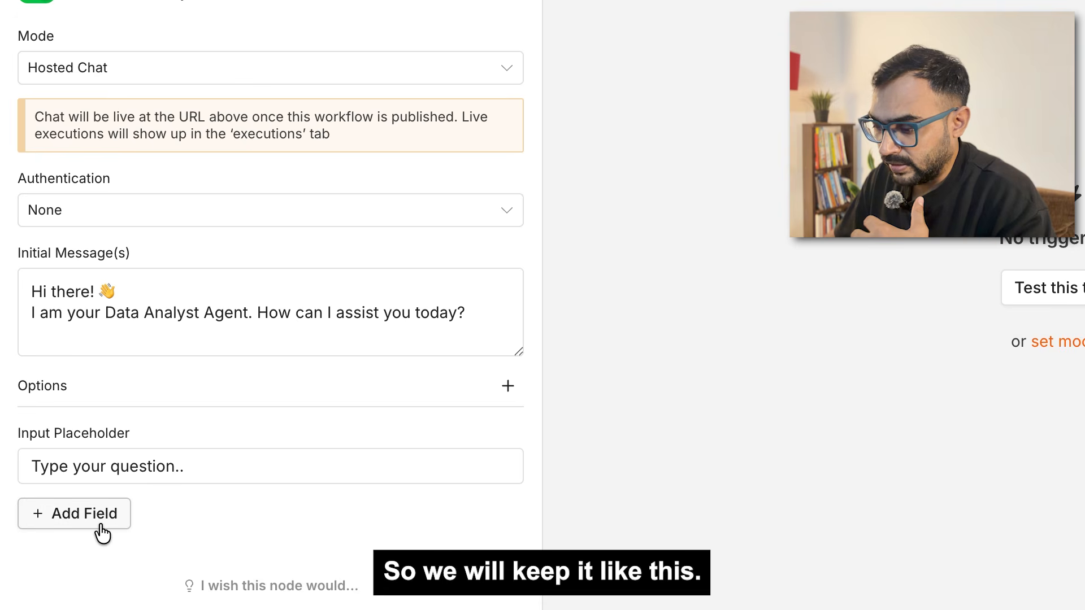
pyautogui.click(508, 388)
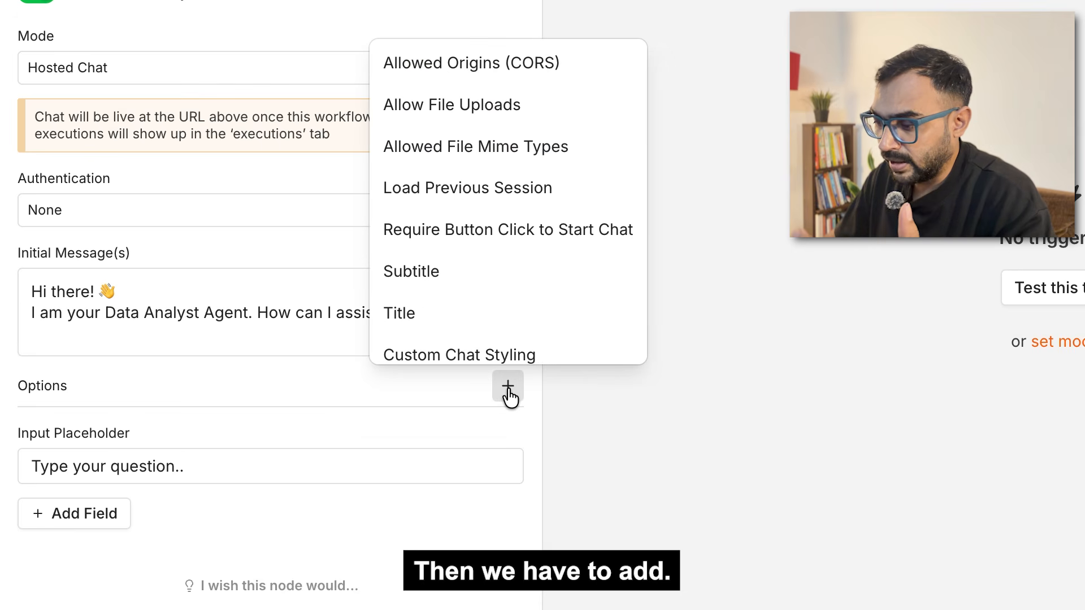
pyautogui.scroll(-3, 509, 283)
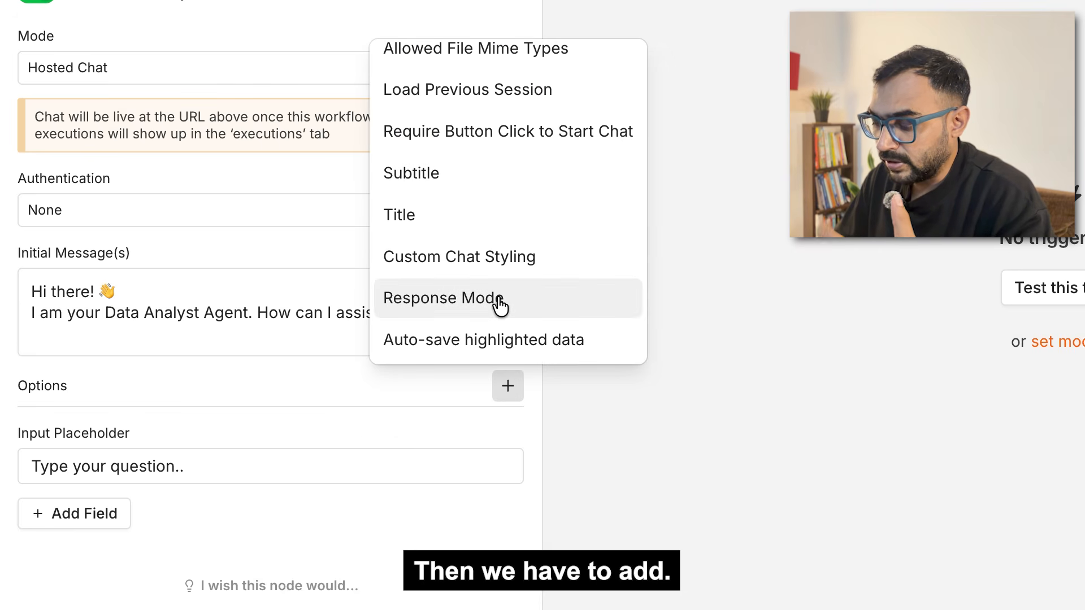
pyautogui.click(499, 300)
pyautogui.scroll(-2, 408, 402)
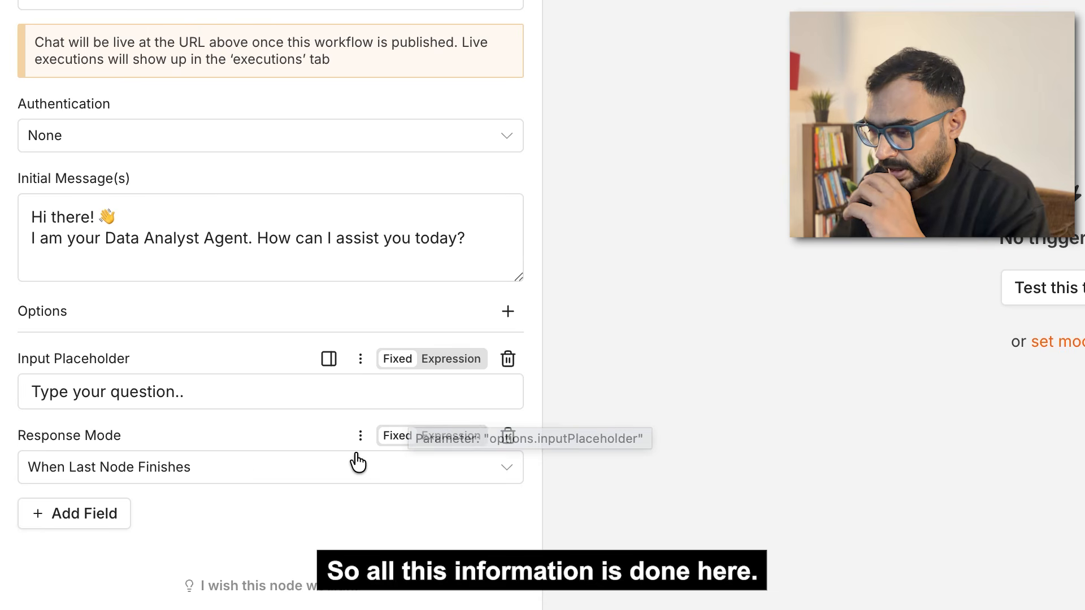
pyautogui.moveTo(502, 373)
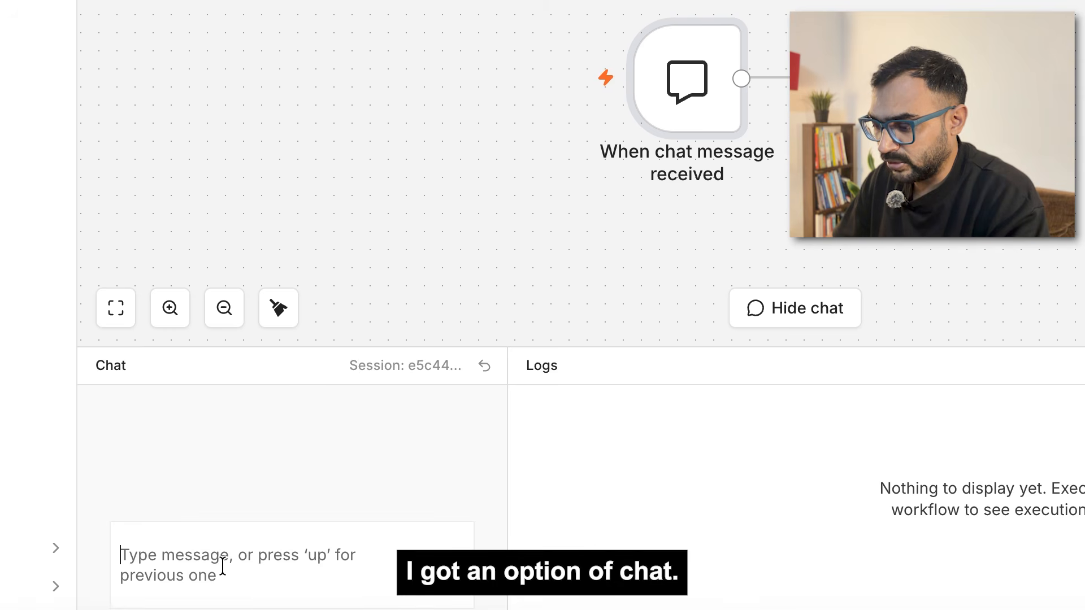
# Step: Send 'Hi' in the test chat to run the trigger
pyautogui.write('H')
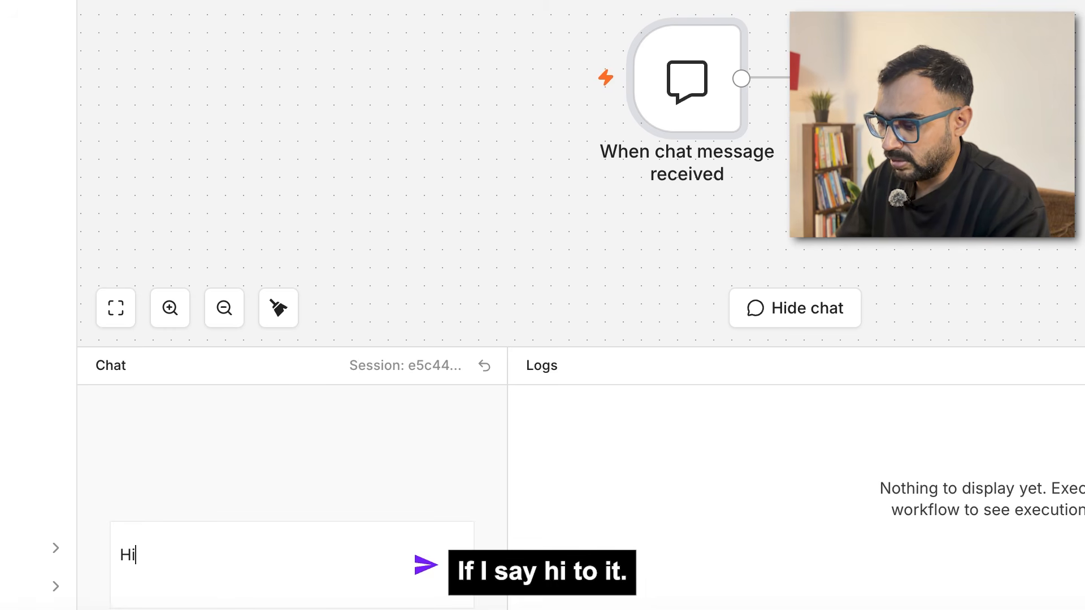
pyautogui.write('i')
pyautogui.press('Return')
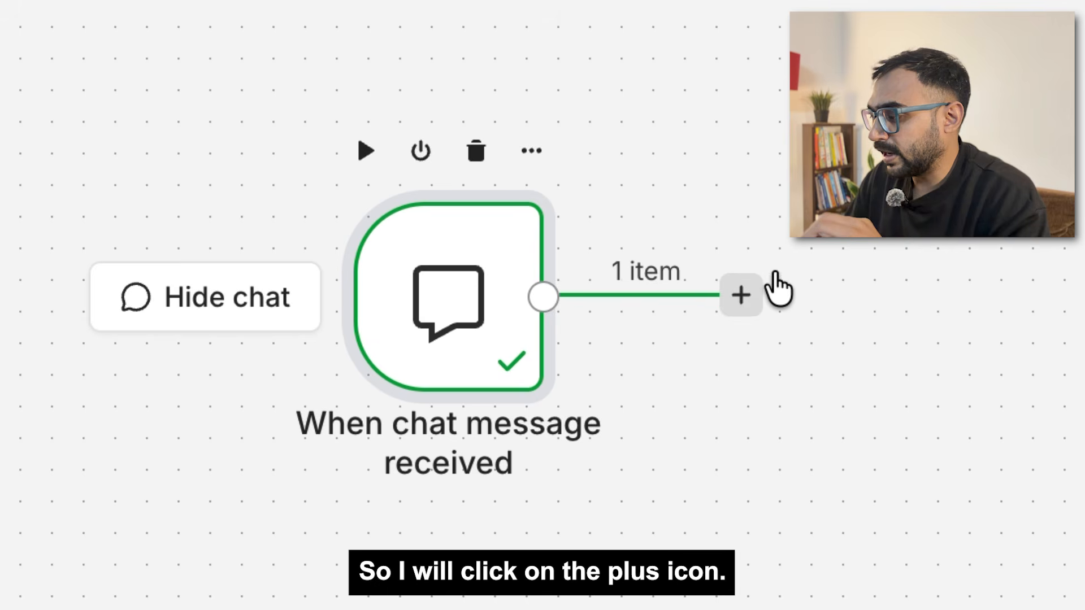
# Step: Add an AI Agent node connected after the chat trigger
pyautogui.click(692, 126)
pyautogui.write('au')
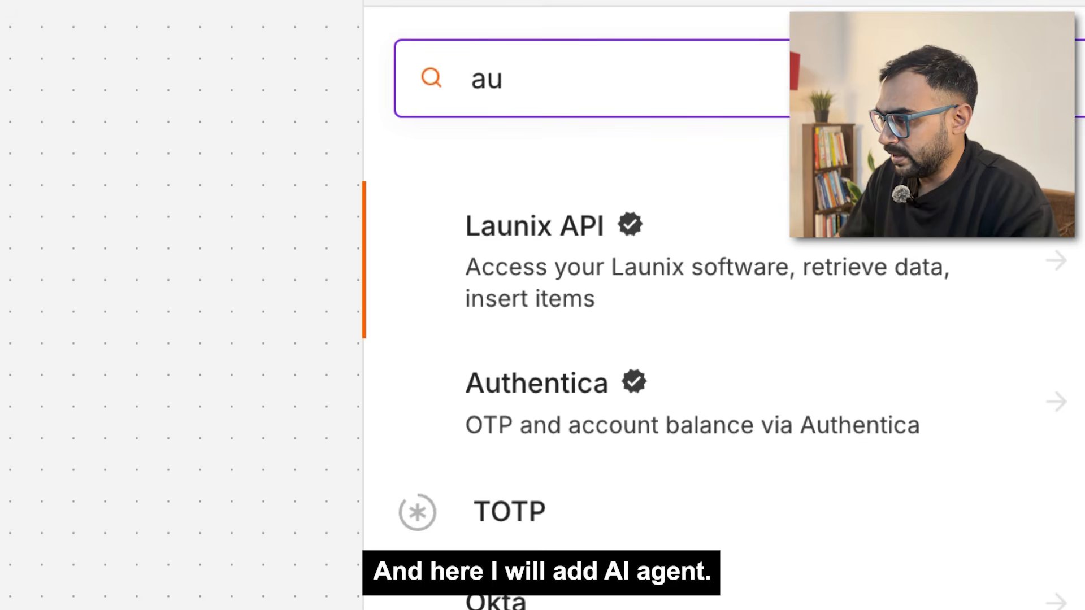
pyautogui.write('i agen')
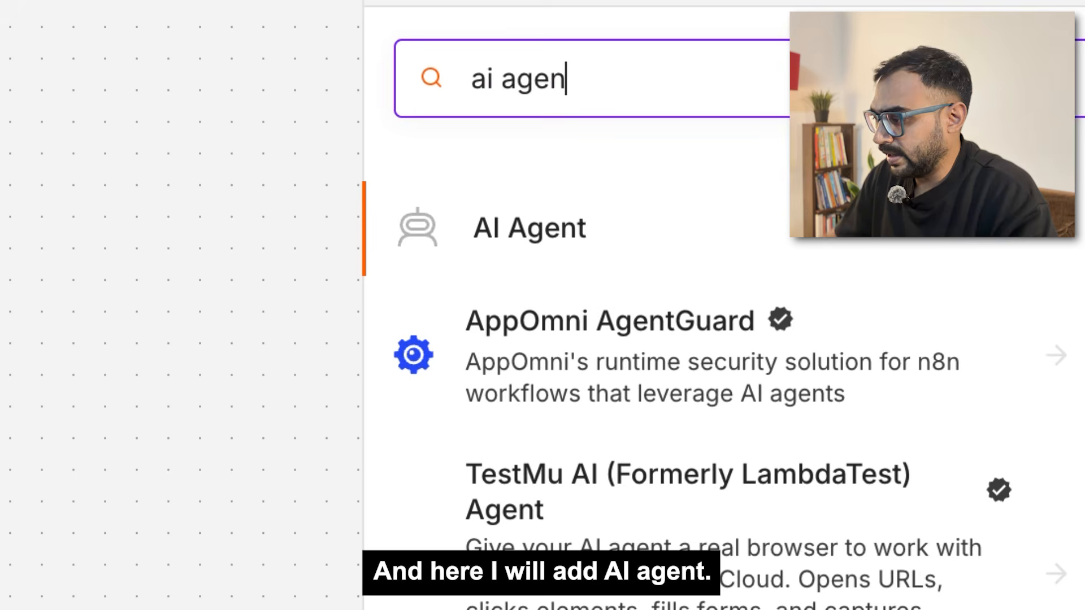
pyautogui.click(579, 229)
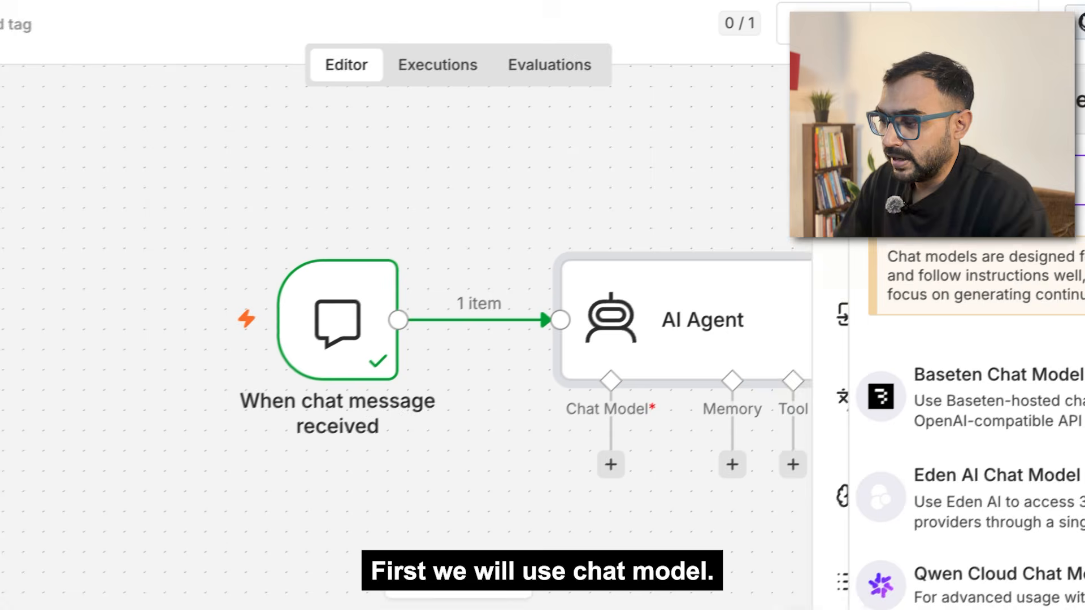
# Step: Connect an OpenAI Chat Model using gpt-5-mini with free n8n credits to the agent
pyautogui.write('o')
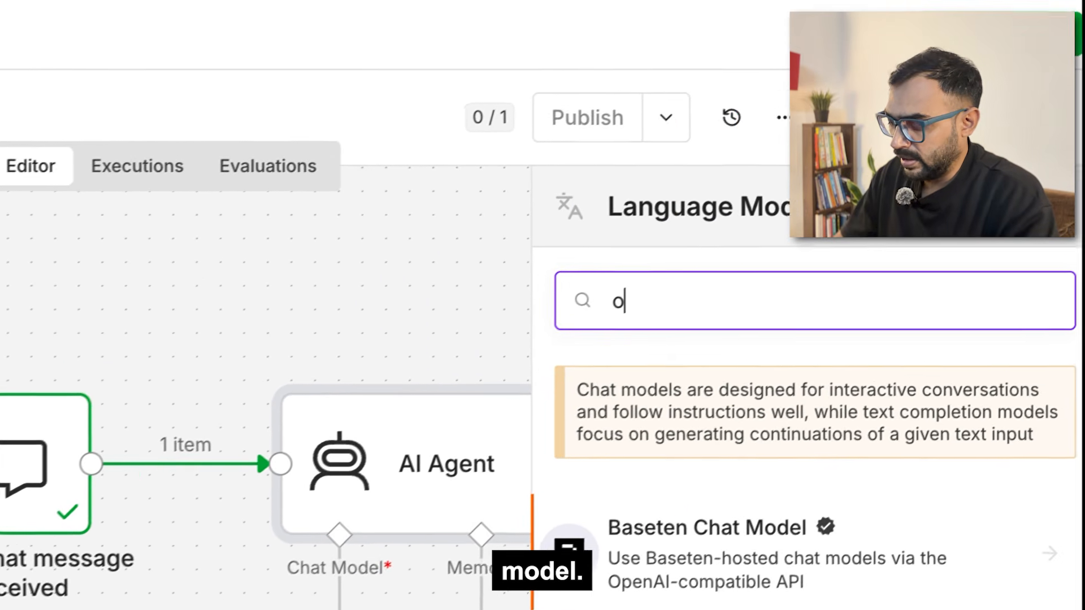
pyautogui.write('penai')
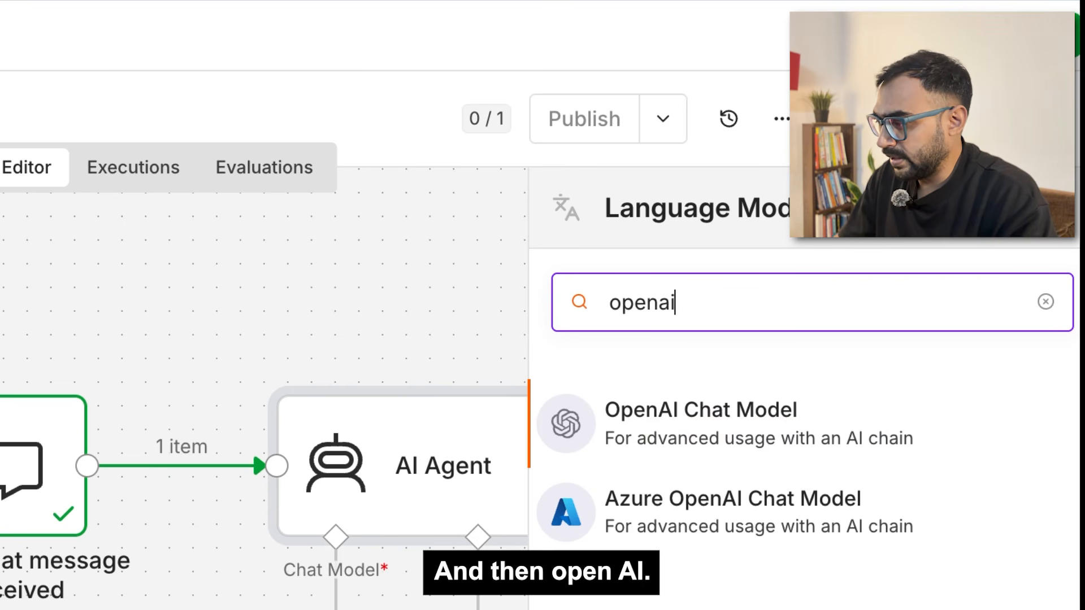
pyautogui.click(735, 421)
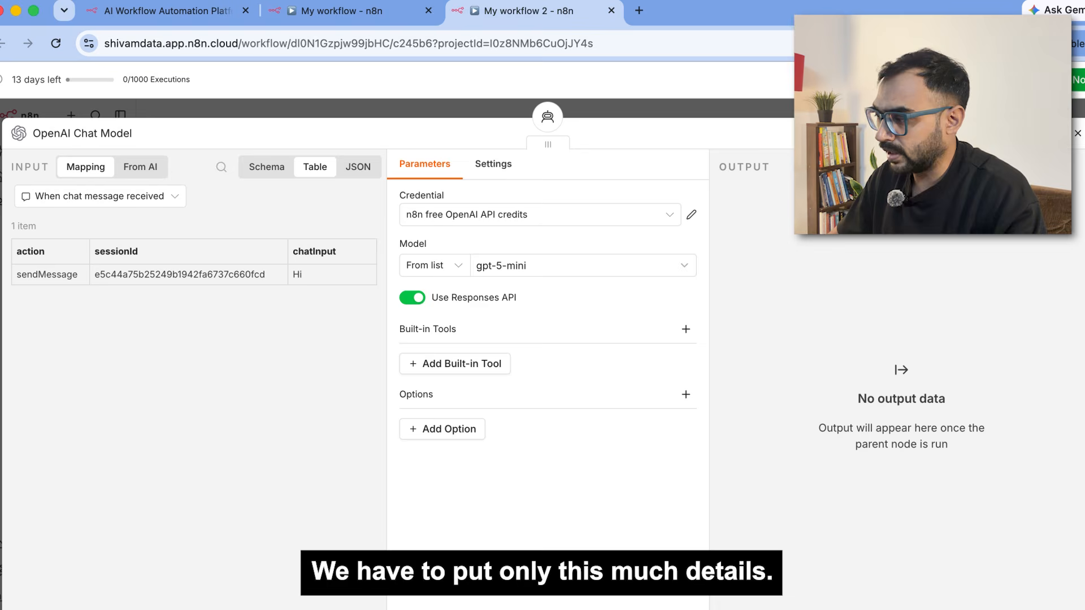
pyautogui.press('Escape')
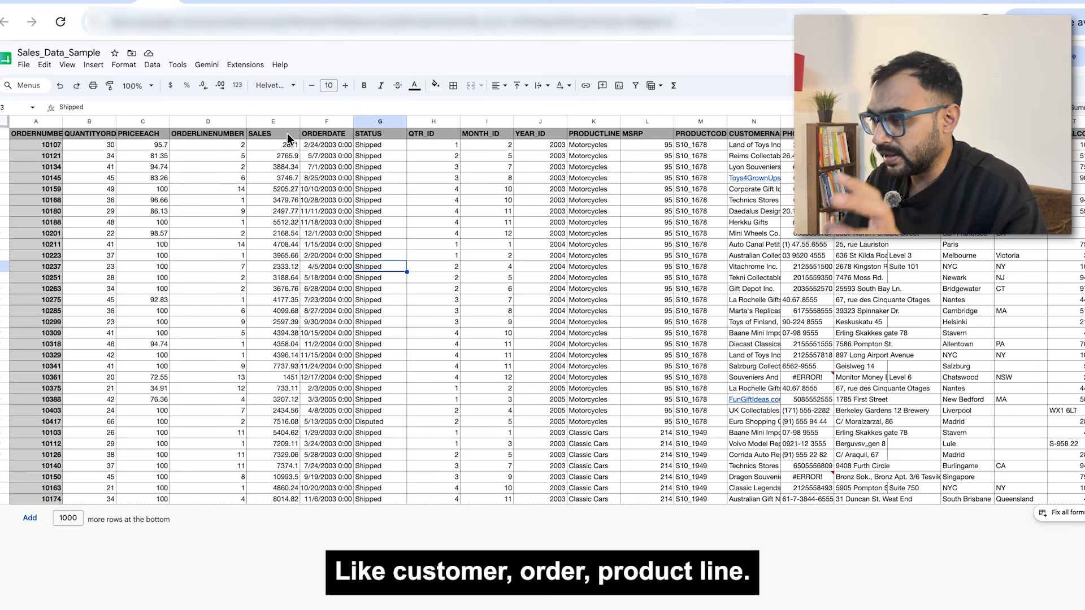
# Step: Review the PRODUCTLINE and PHONE columns of the Sales_Data_Sample sheet
pyautogui.click(603, 136)
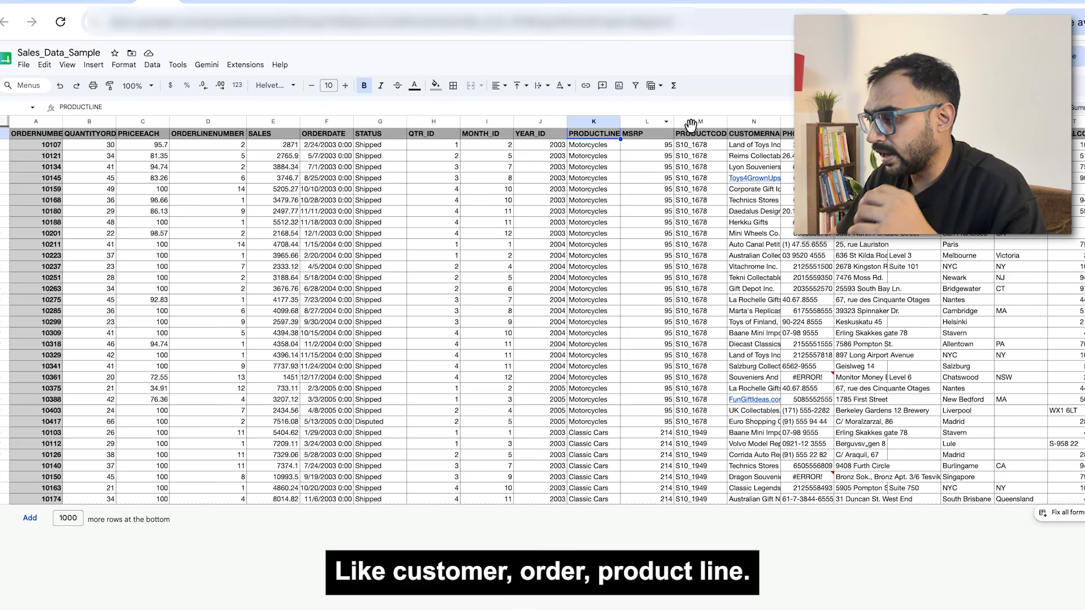
pyautogui.click(801, 136)
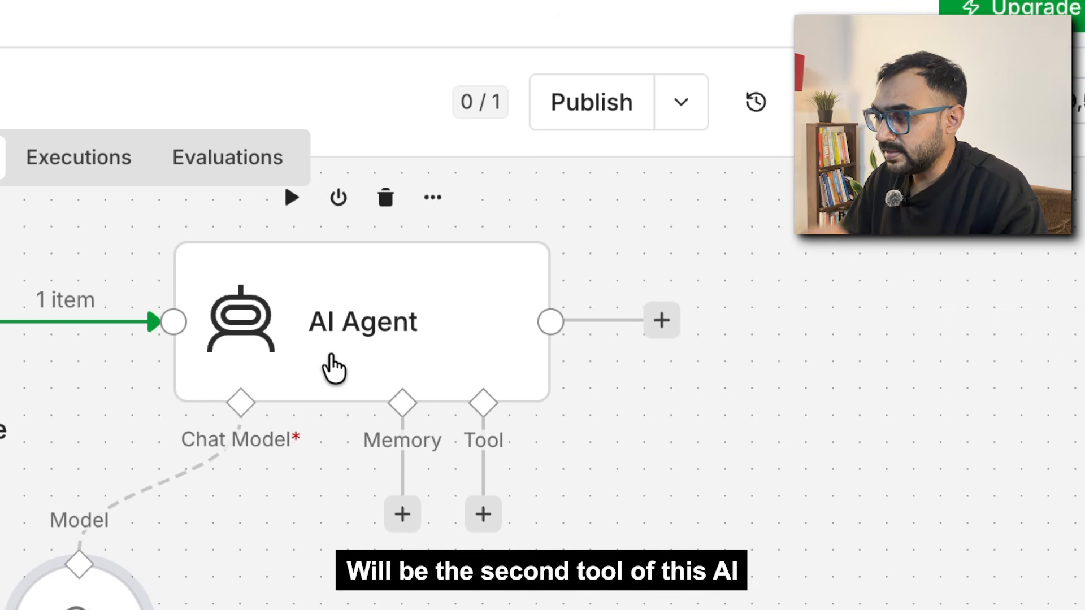
# Step: Attach a Simple Memory with context window length 10 to the AI Agent
pyautogui.click(403, 514)
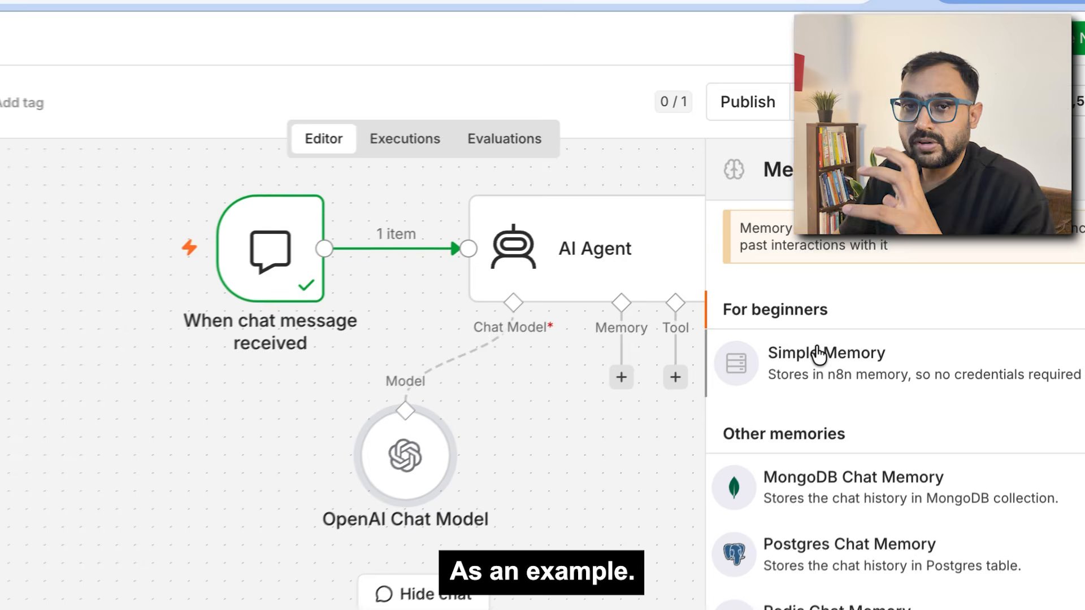
pyautogui.click(818, 355)
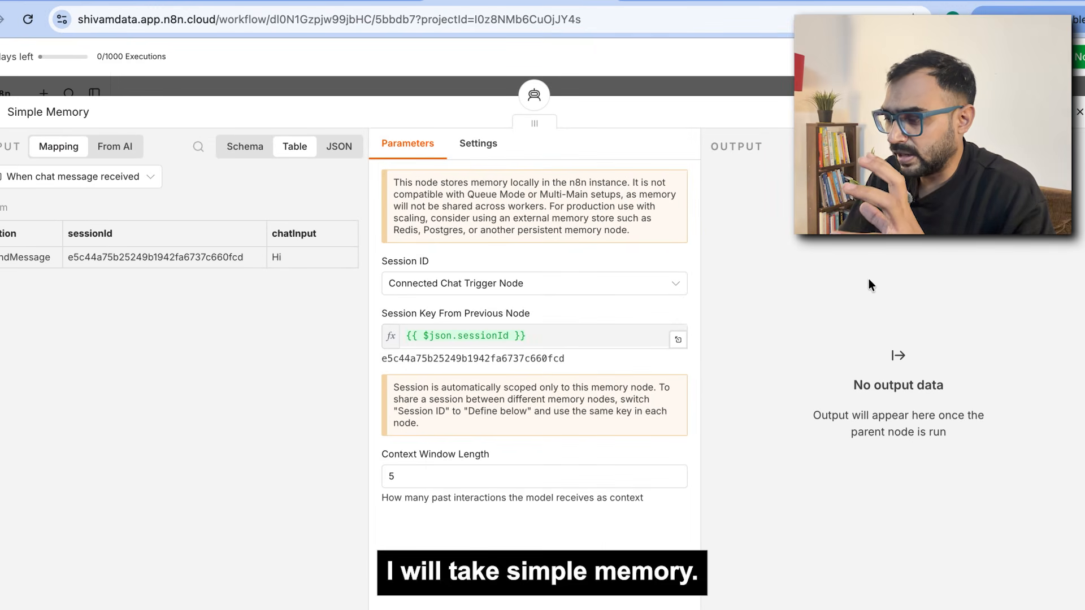
pyautogui.click(427, 481)
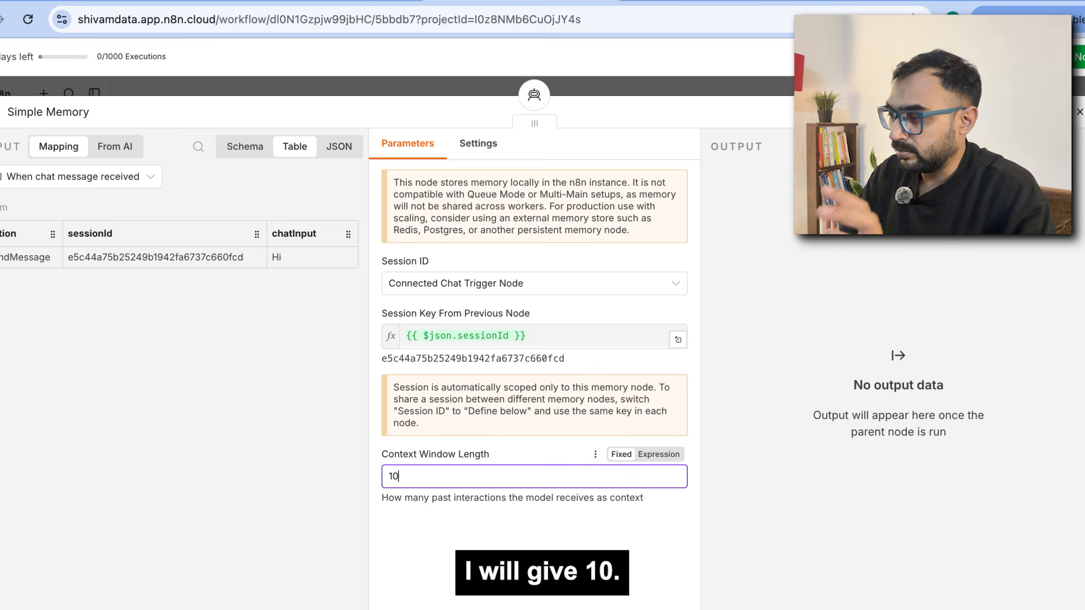
pyautogui.click(1080, 113)
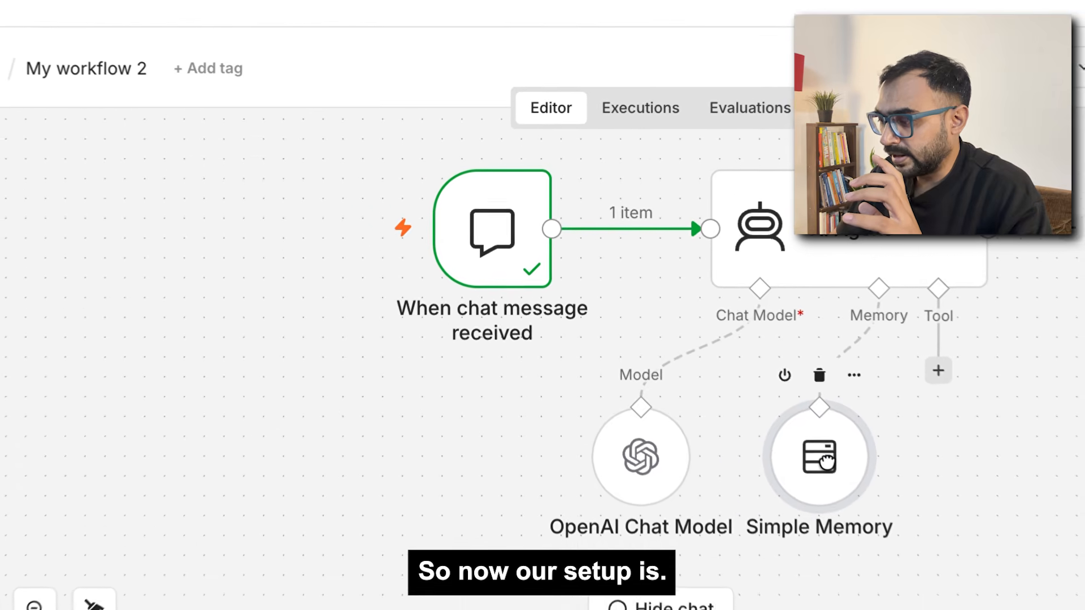
# Step: Send 'Hi' to the agent in the test chat and check its reply and logs
pyautogui.moveTo(474, 252)
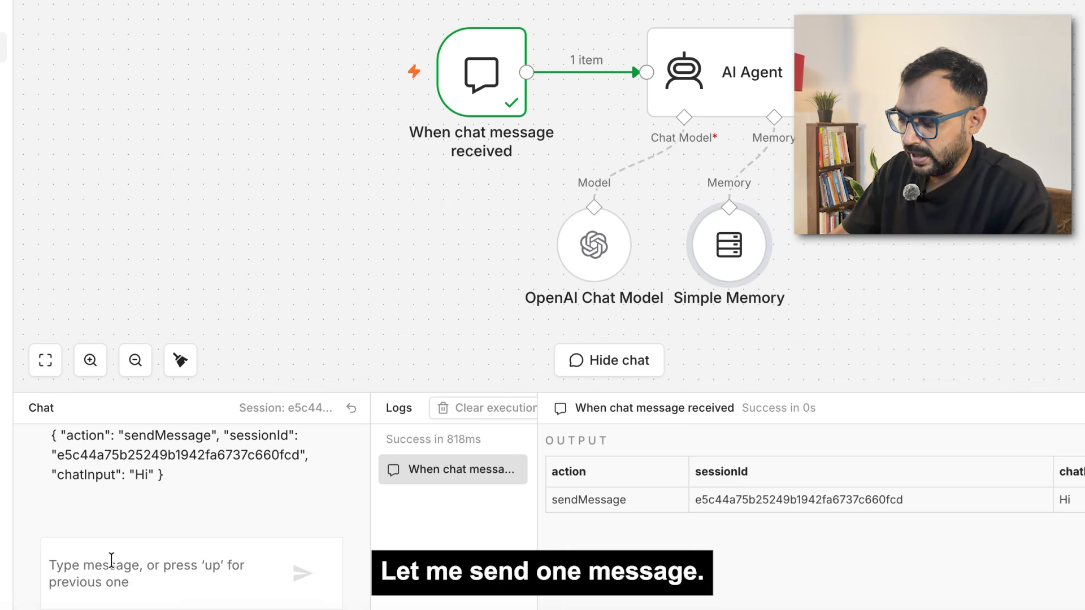
pyautogui.click(112, 561)
pyautogui.write('Hi')
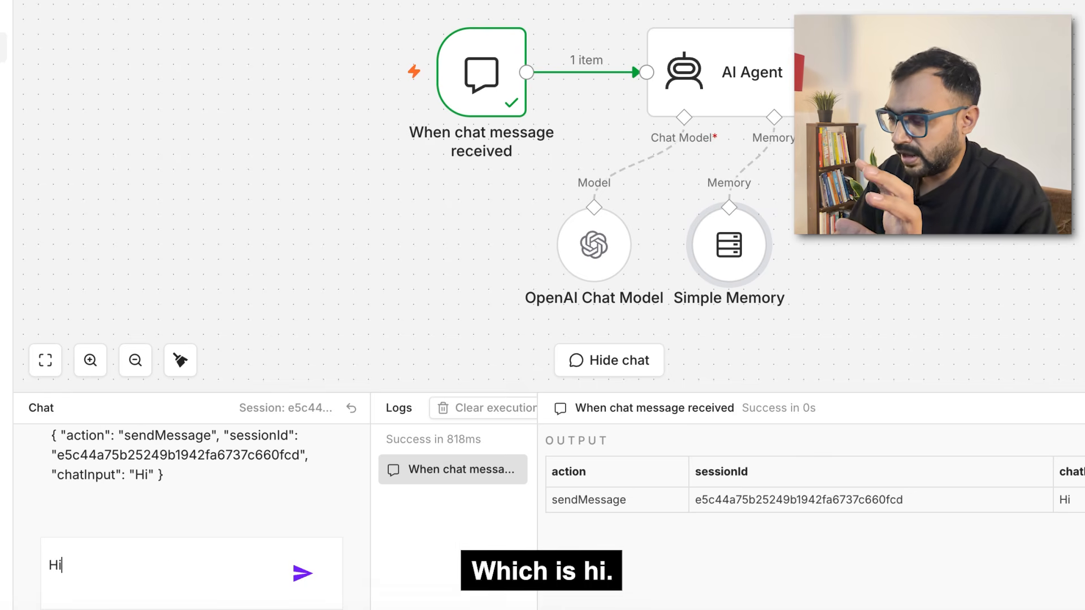
pyautogui.press('Return')
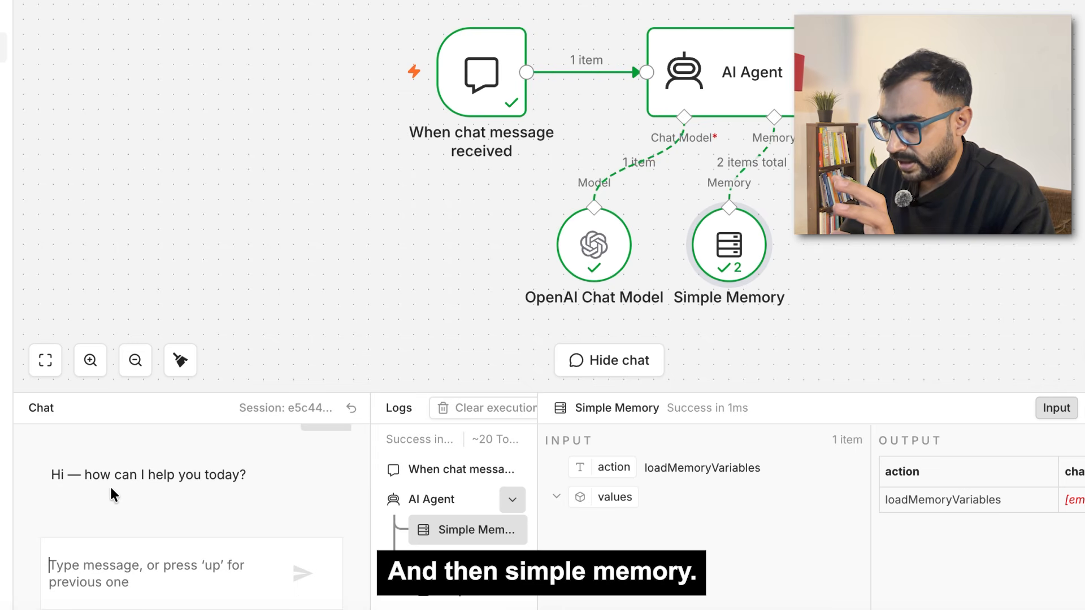
pyautogui.moveTo(63, 480); pyautogui.dragTo(285, 478)
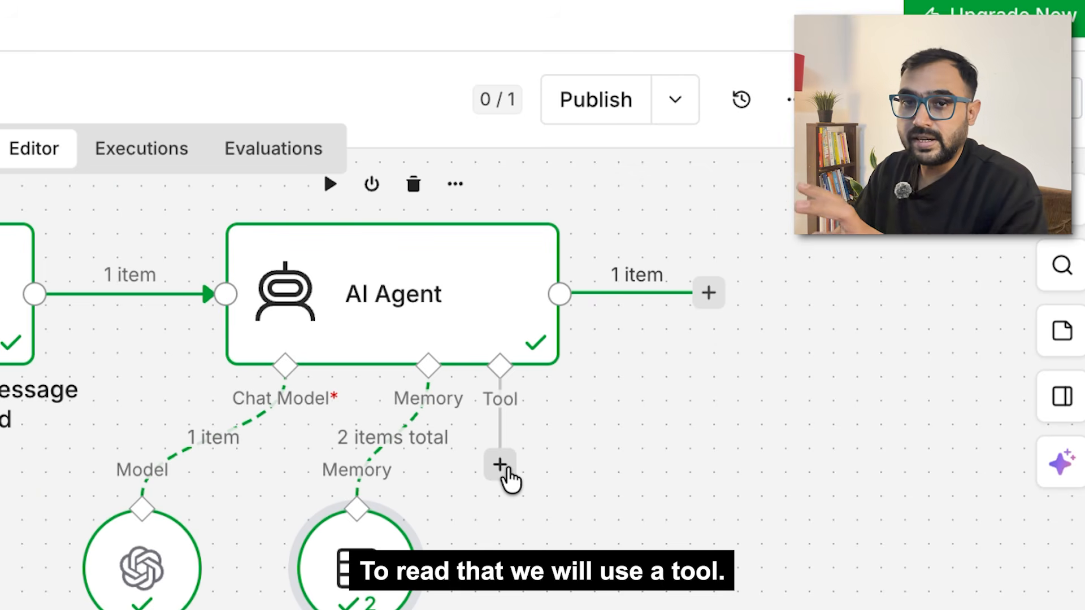
# Step: Attach a Google Sheets Tool (Get Row(s)) to the AI Agent's tool connection
pyautogui.click(502, 465)
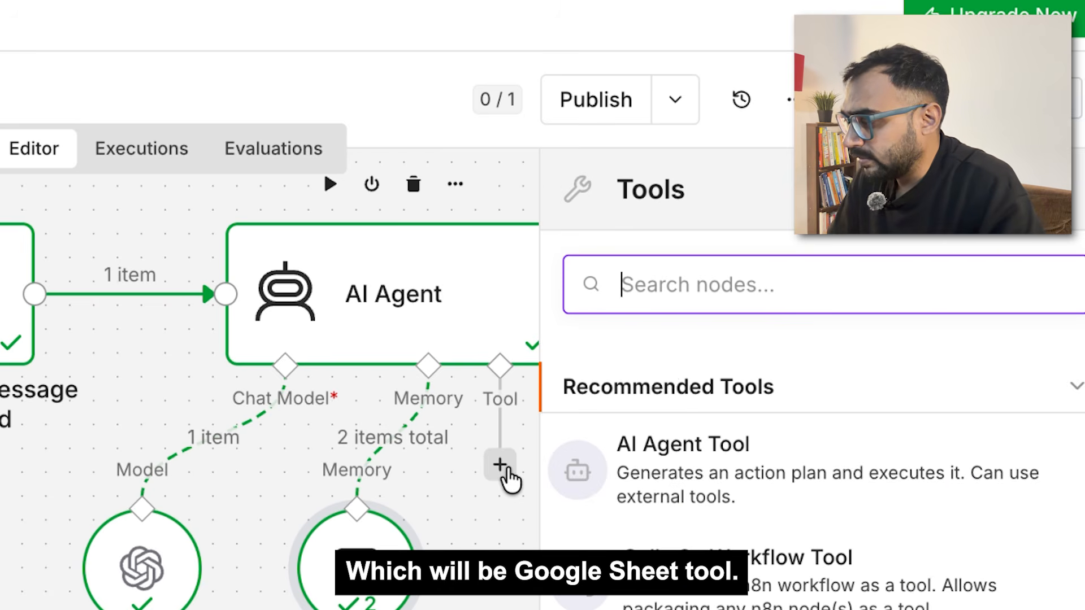
pyautogui.write('goo')
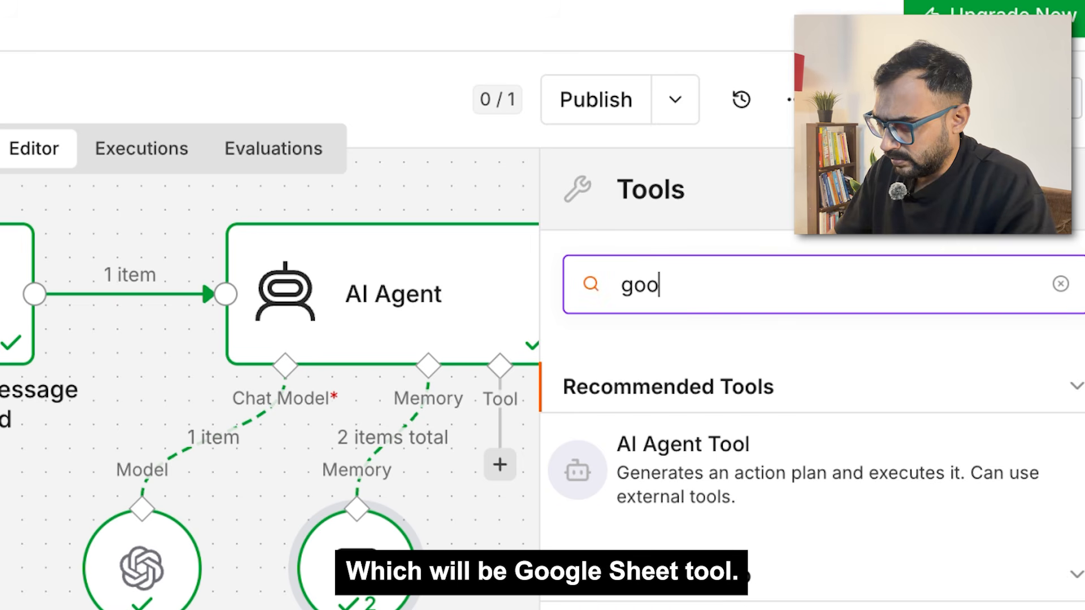
pyautogui.write('gle sj')
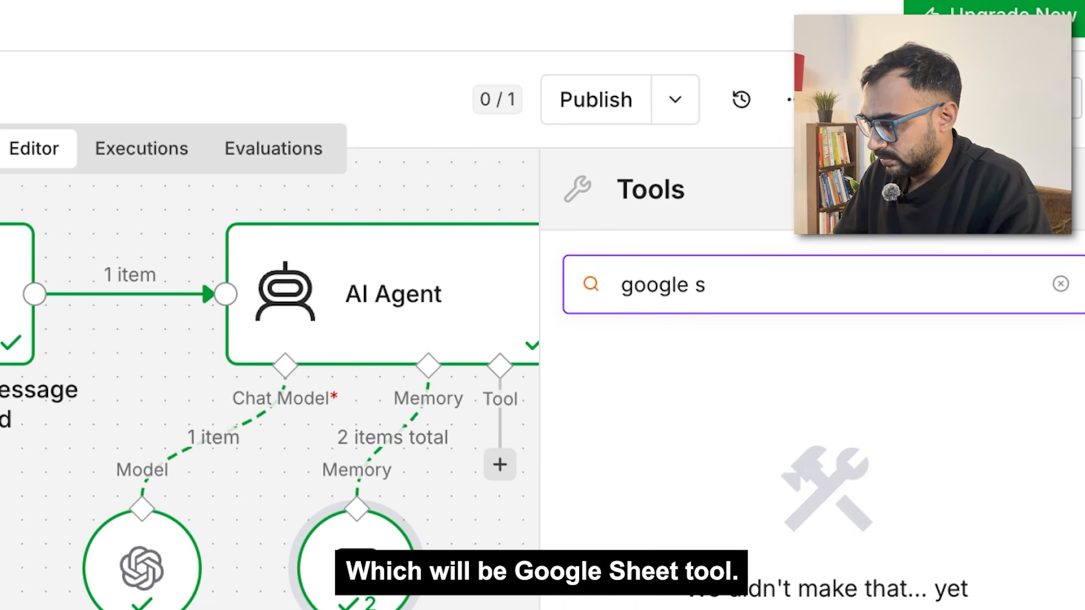
pyautogui.write('he')
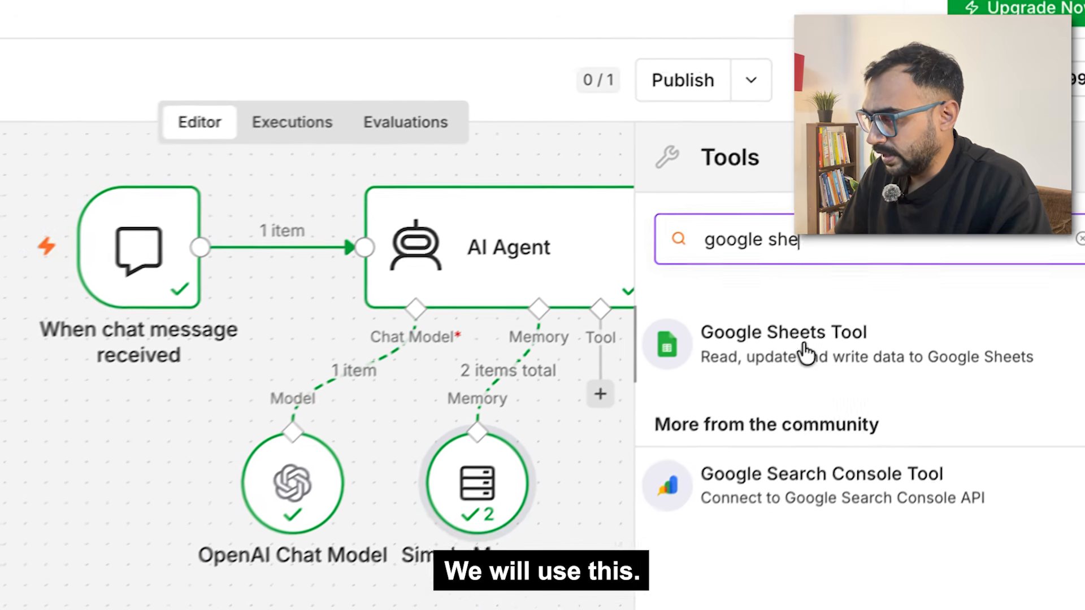
pyautogui.click(740, 410)
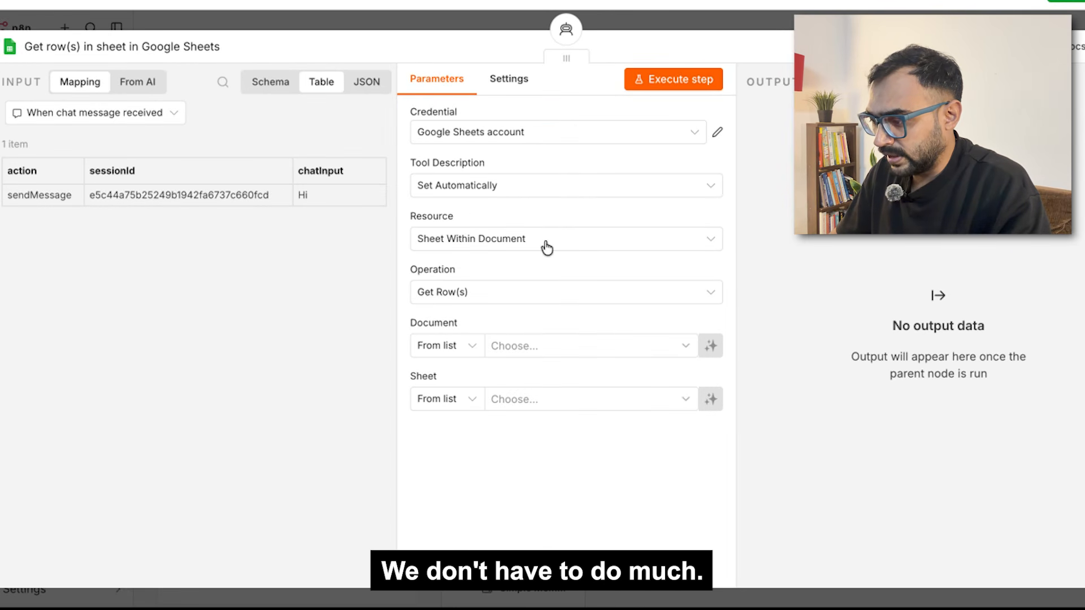
# Step: Link the Google Sheets tool to the Sales_Data_Sample spreadsheet by pasting its URL
pyautogui.click(558, 344)
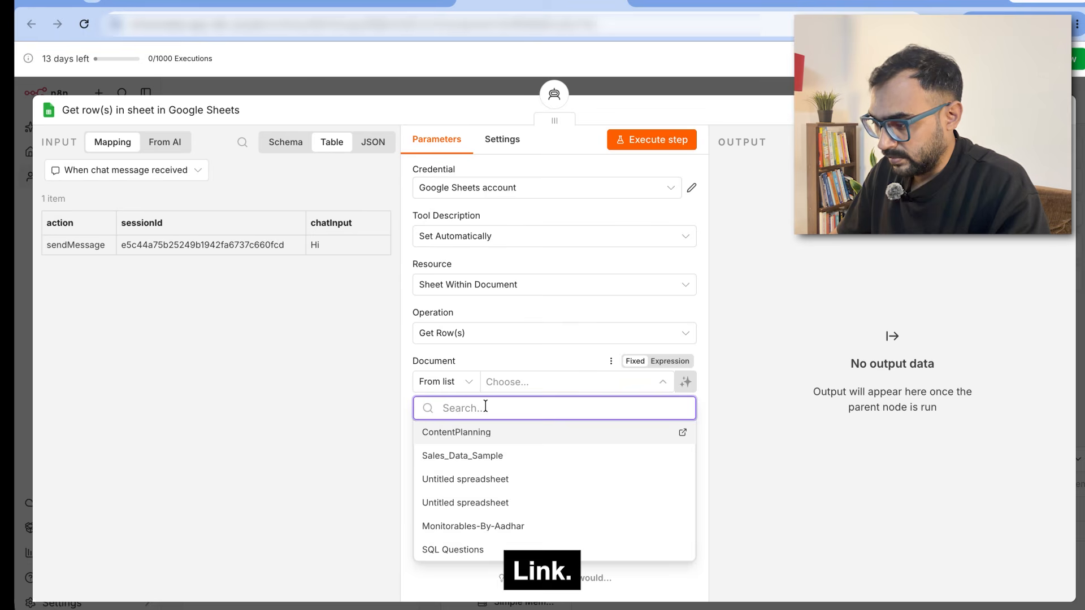
pyautogui.press('super+v')
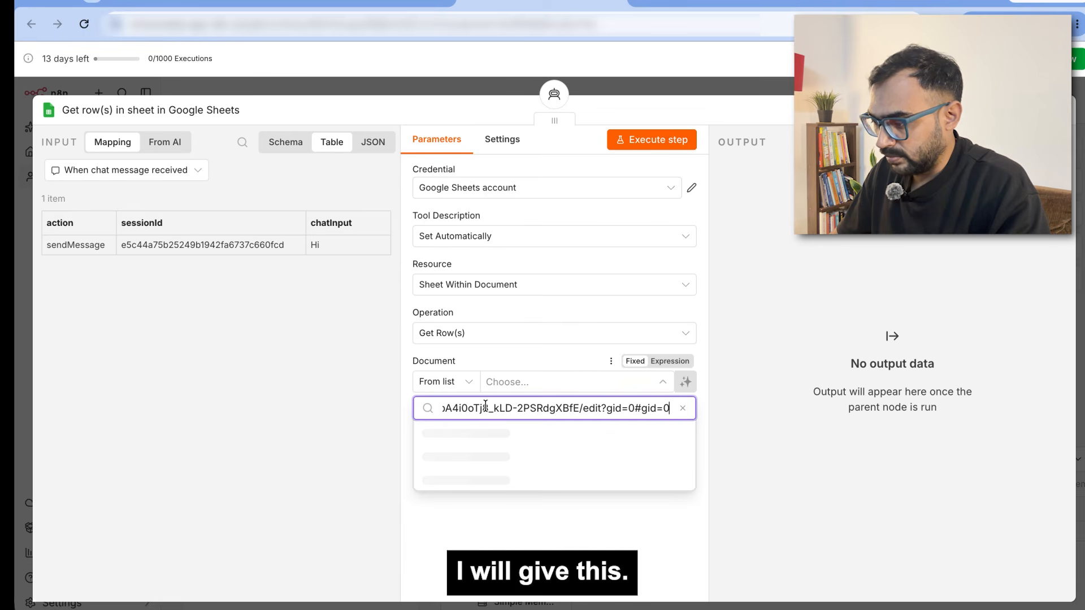
pyautogui.click(743, 389)
pyautogui.click(446, 381)
pyautogui.click(437, 448)
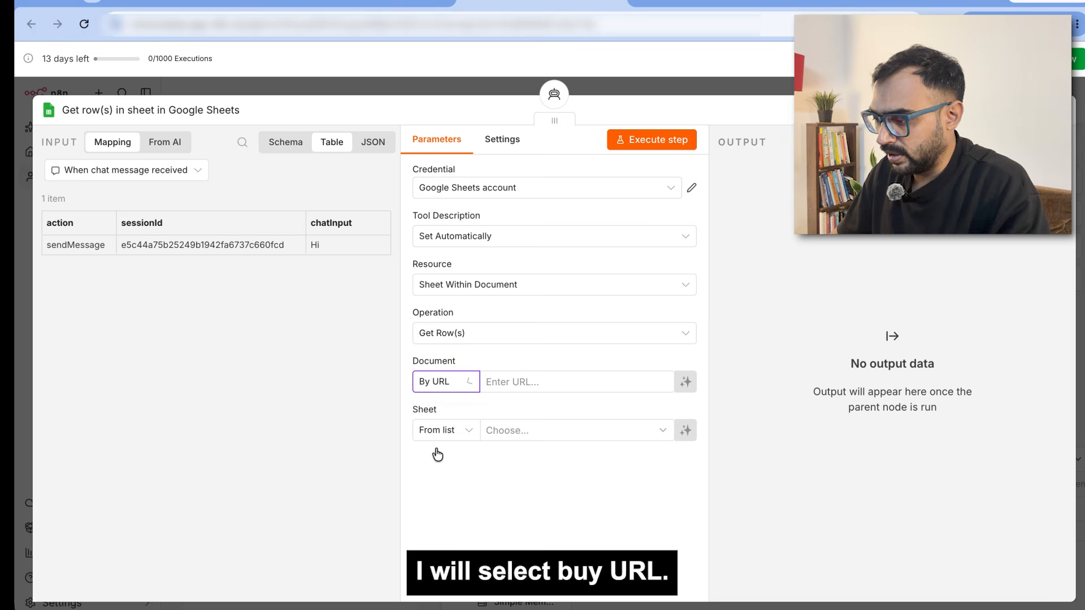
pyautogui.click(537, 375)
pyautogui.press('super+v')
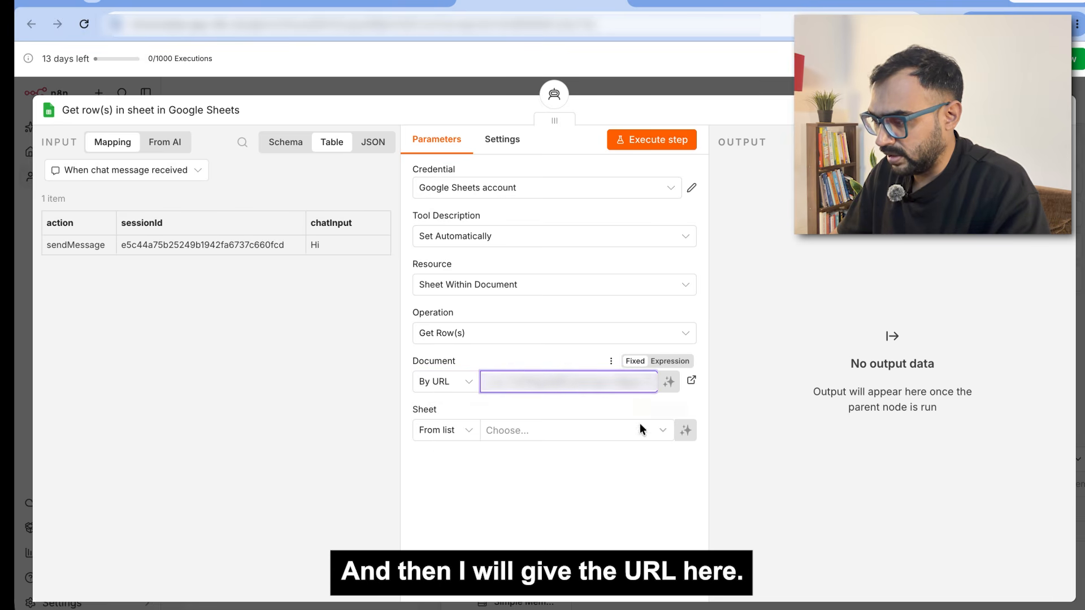
# Step: Choose Sheet1 as the sheet to read, verify its name, and close the node panel
pyautogui.click(524, 432)
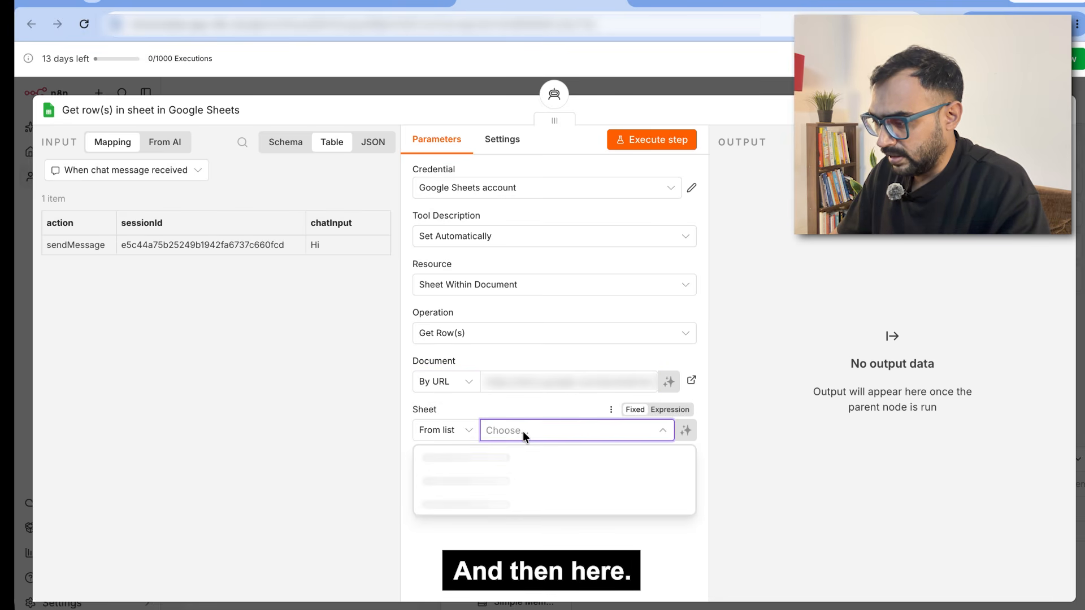
pyautogui.click(446, 458)
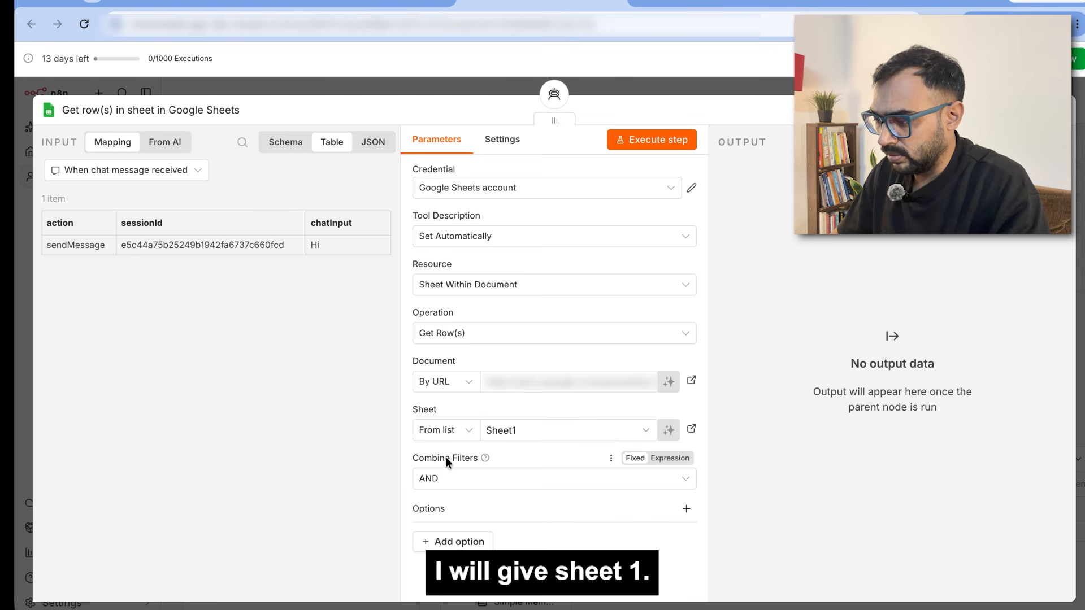
pyautogui.press('super+grave')
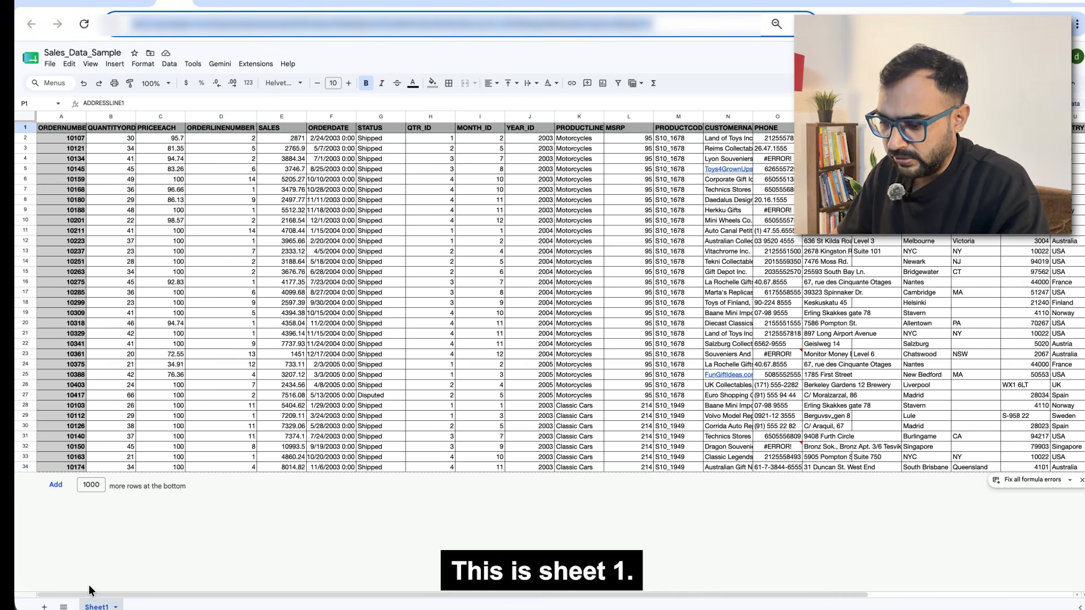
pyautogui.press('super+grave')
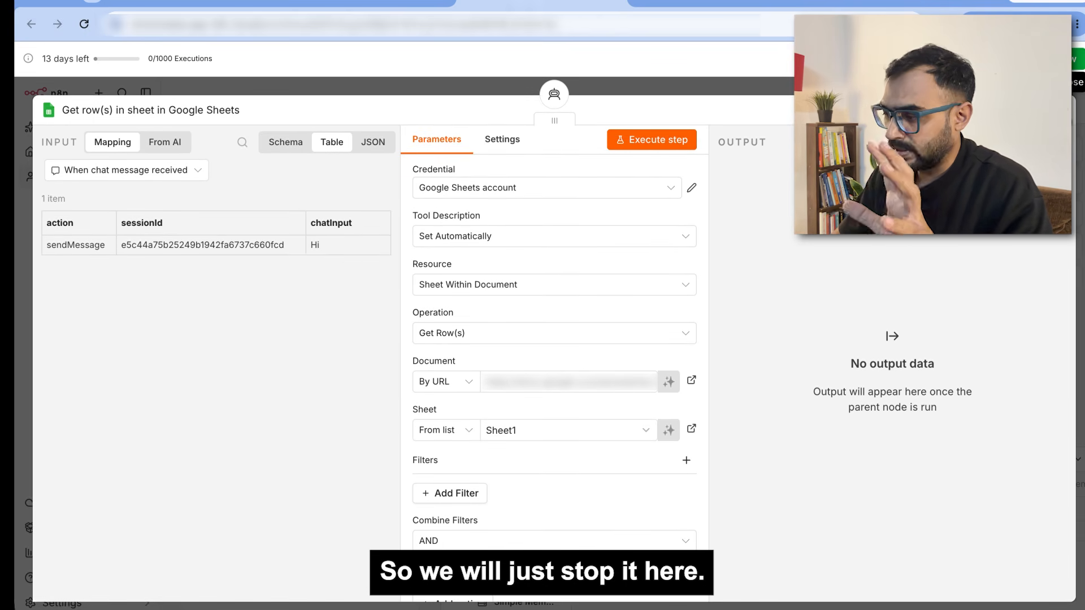
pyautogui.press('Escape')
pyautogui.moveTo(809, 355); pyautogui.dragTo(820, 332)
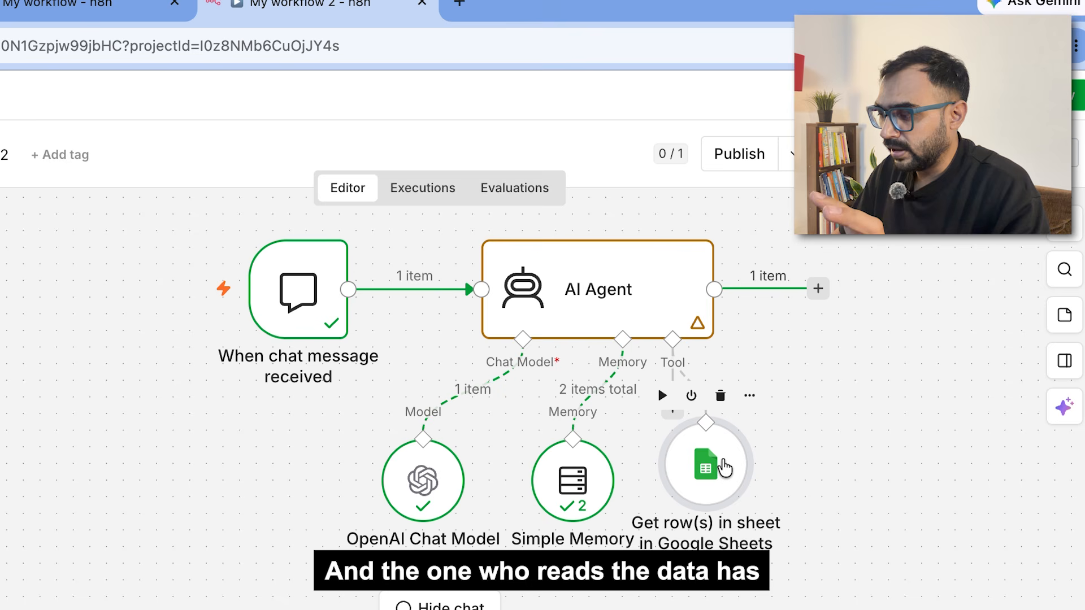
# Step: Nudge the Get row(s) in sheet node right so it sits beside Simple Memory
pyautogui.moveTo(717, 462); pyautogui.dragTo(734, 463)
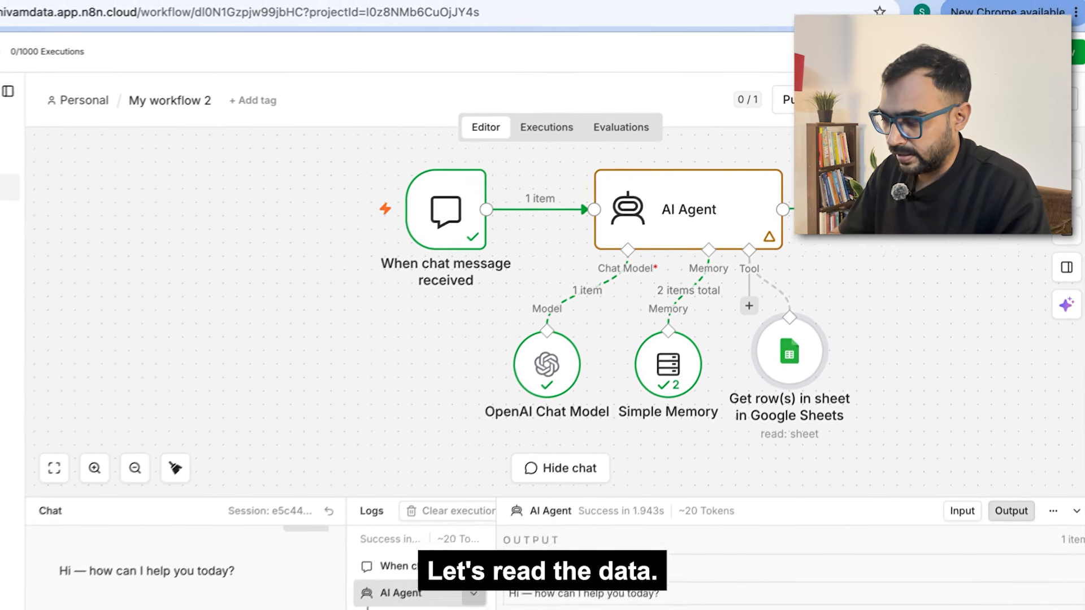
# Step: Greet the agent, then ask it to count the rows in the pasted Google Sheet link
pyautogui.write('Hi')
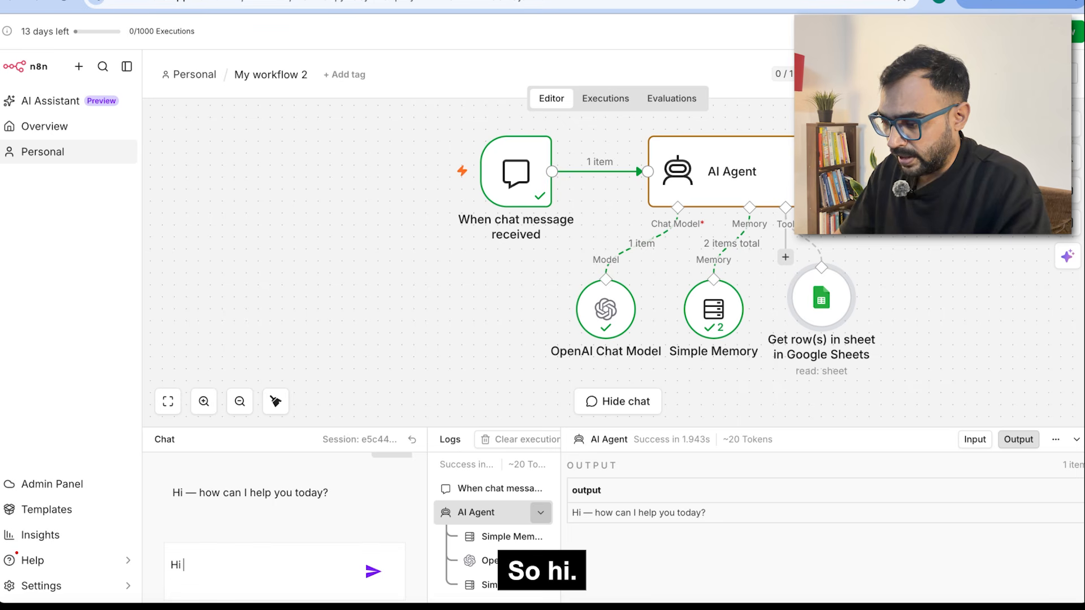
pyautogui.press('Return')
pyautogui.write('Hi ')
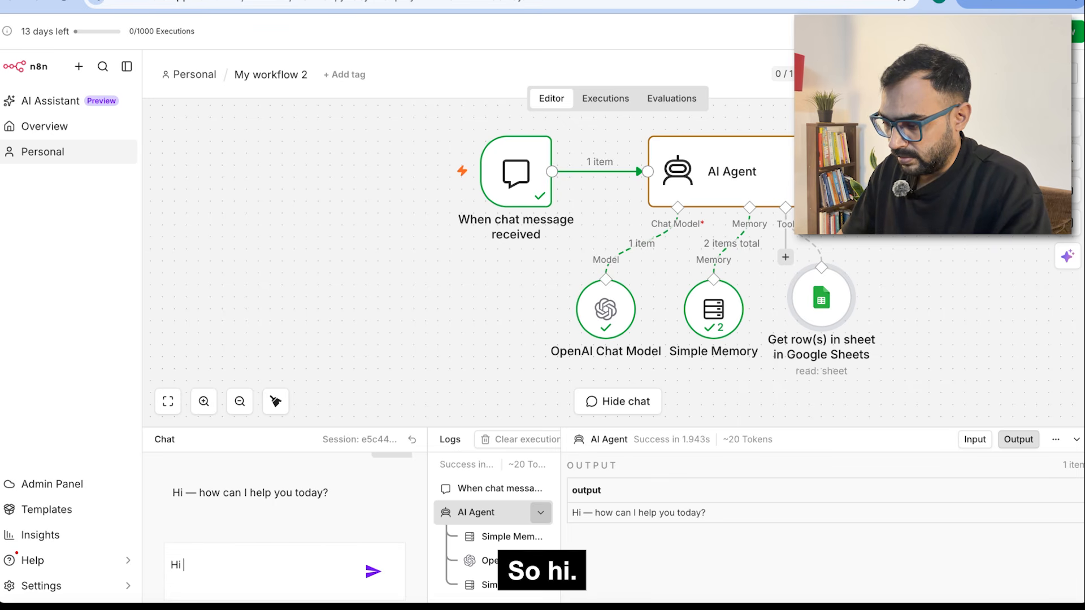
pyautogui.write('Can you')
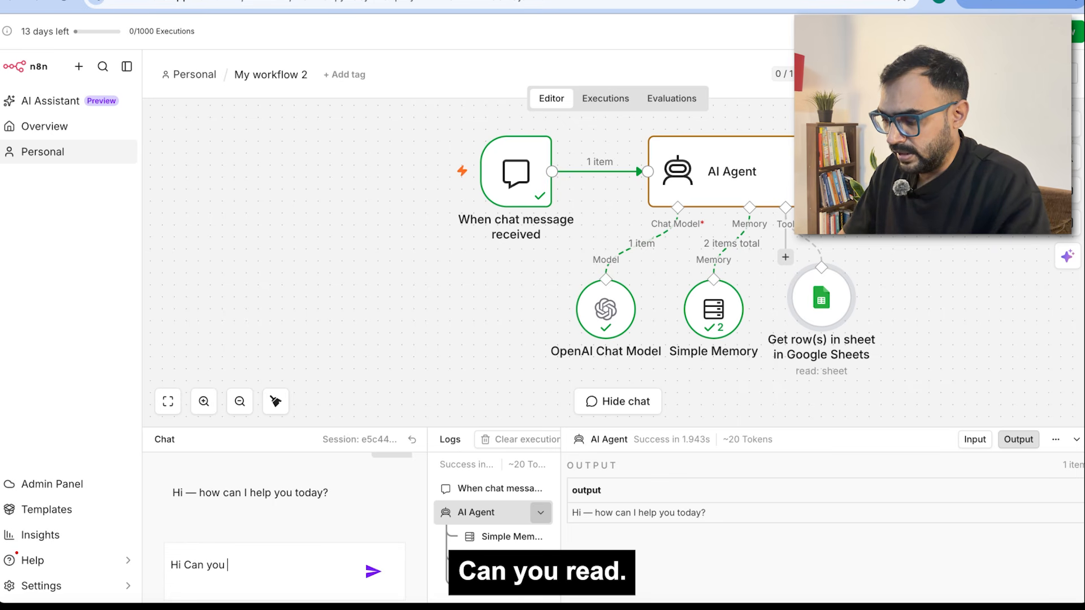
pyautogui.write(' read ')
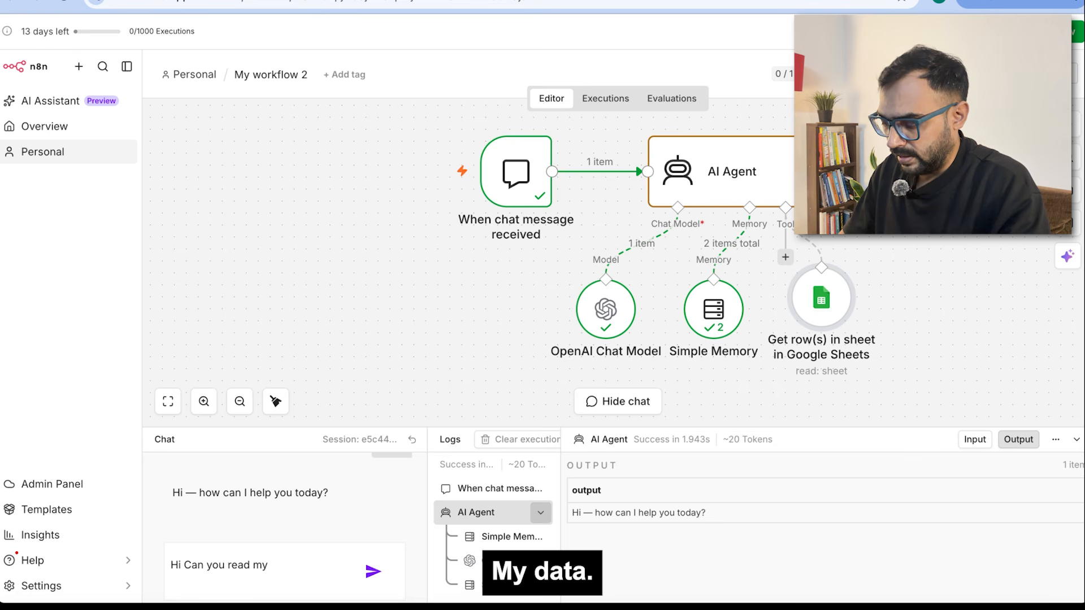
pyautogui.write('my ')
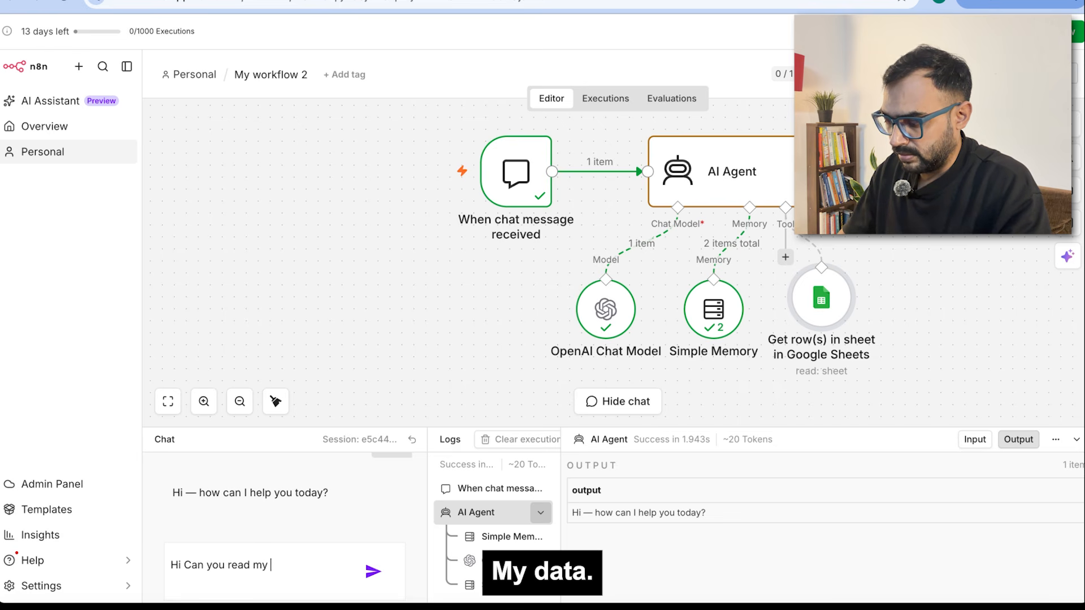
pyautogui.write('google sh')
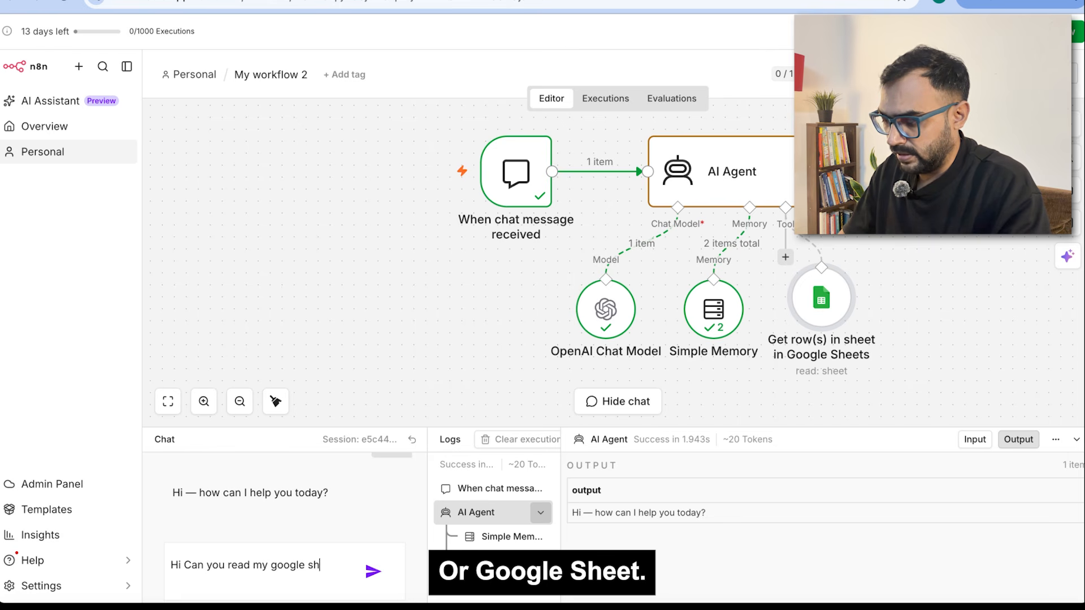
pyautogui.write('eet an')
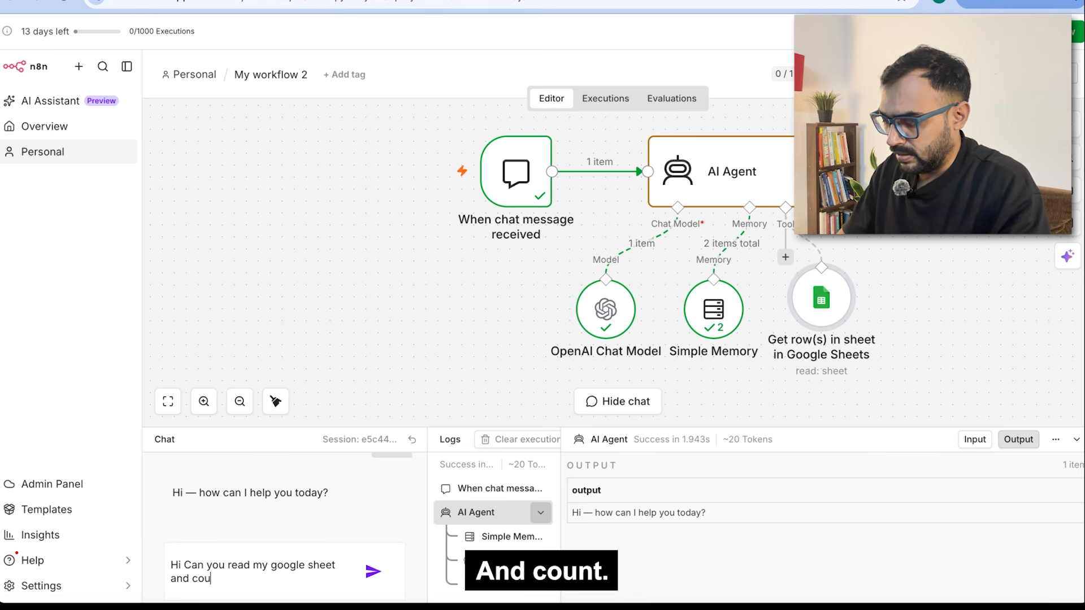
pyautogui.write('d count how man')
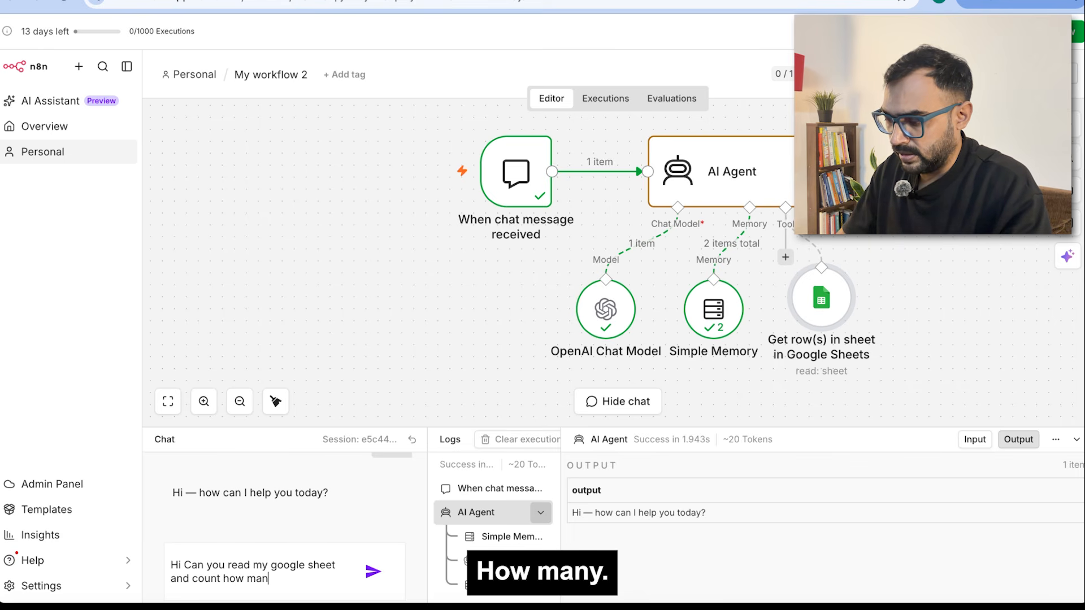
pyautogui.write('y rows a')
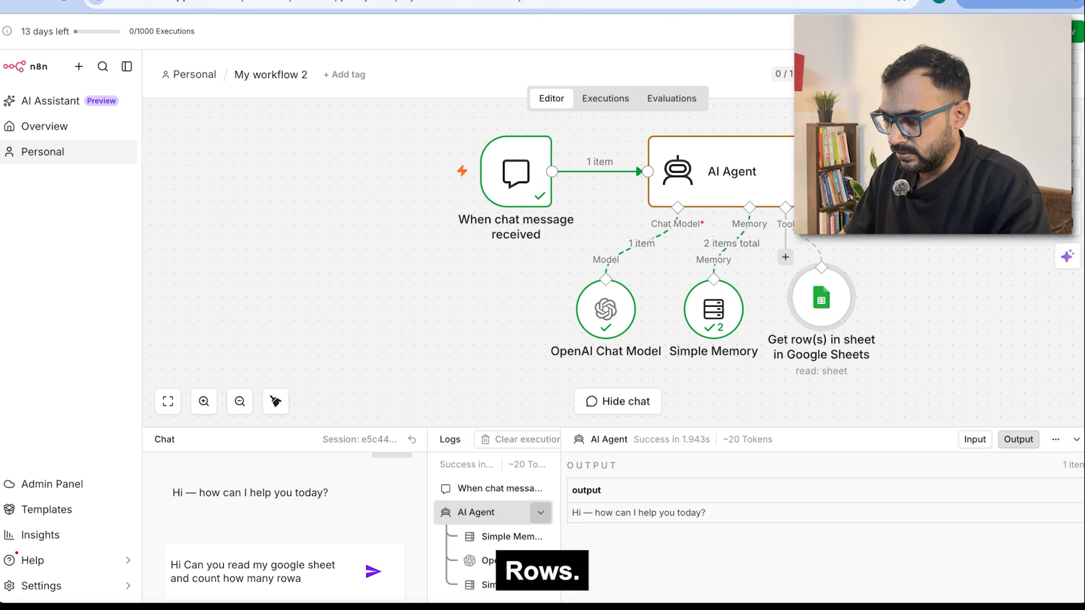
pyautogui.write('re there')
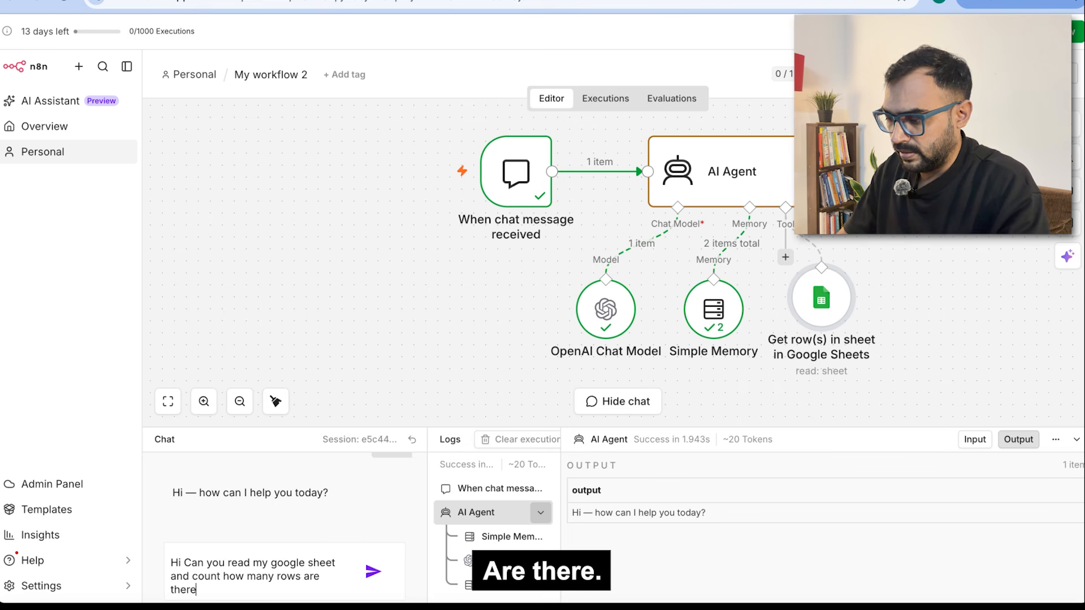
pyautogui.hotkey('shift', 'Return')
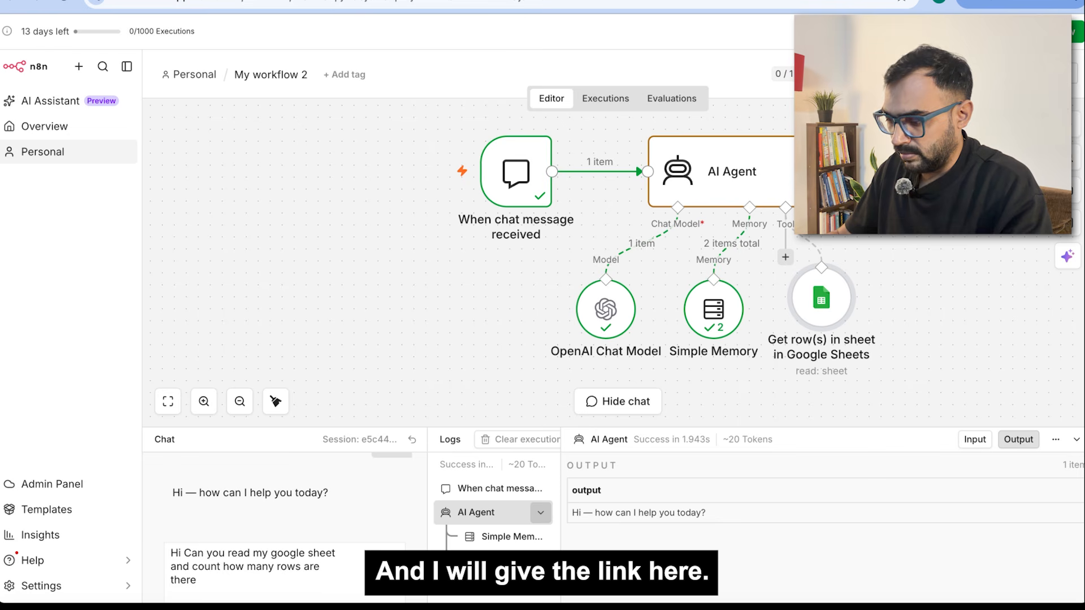
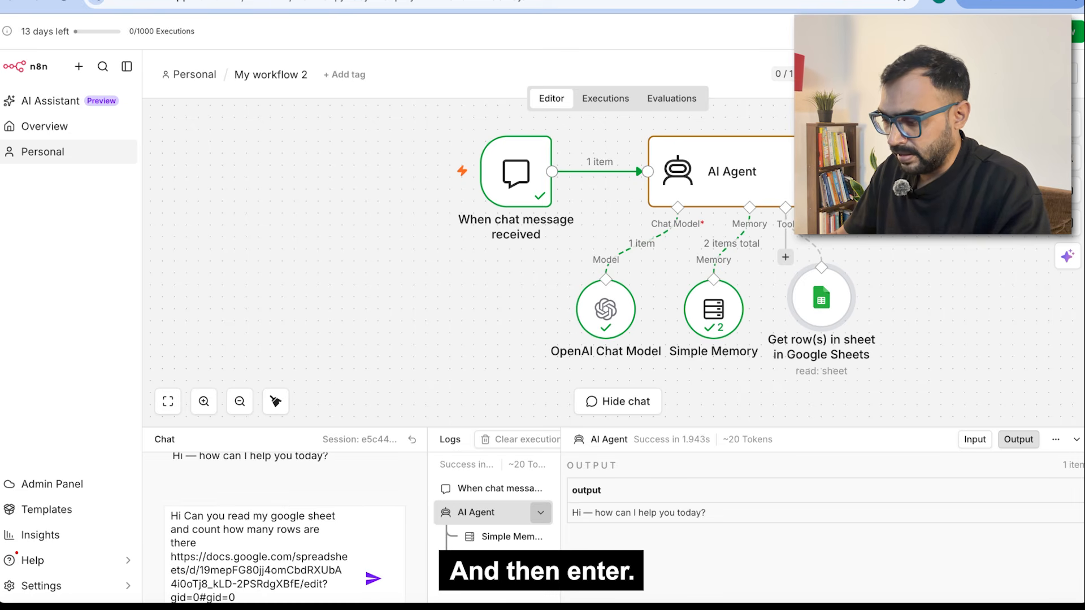
pyautogui.press('Return')
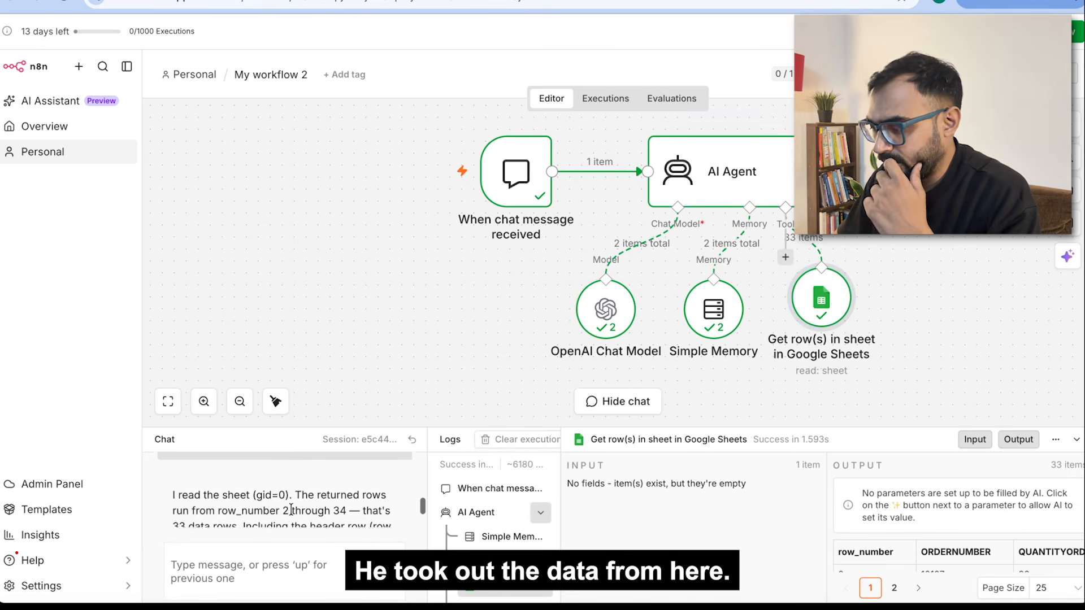
# Step: Read the agent's answer: 33 data rows, 34 rows total including the header
pyautogui.scroll(-1, 291, 510)
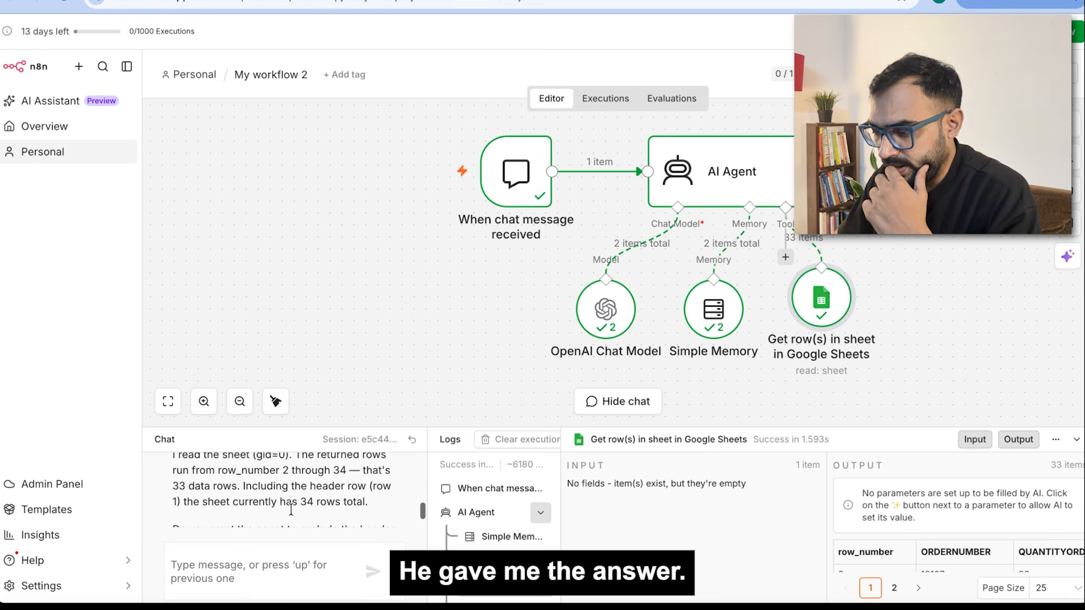
pyautogui.scroll(1, 291, 509)
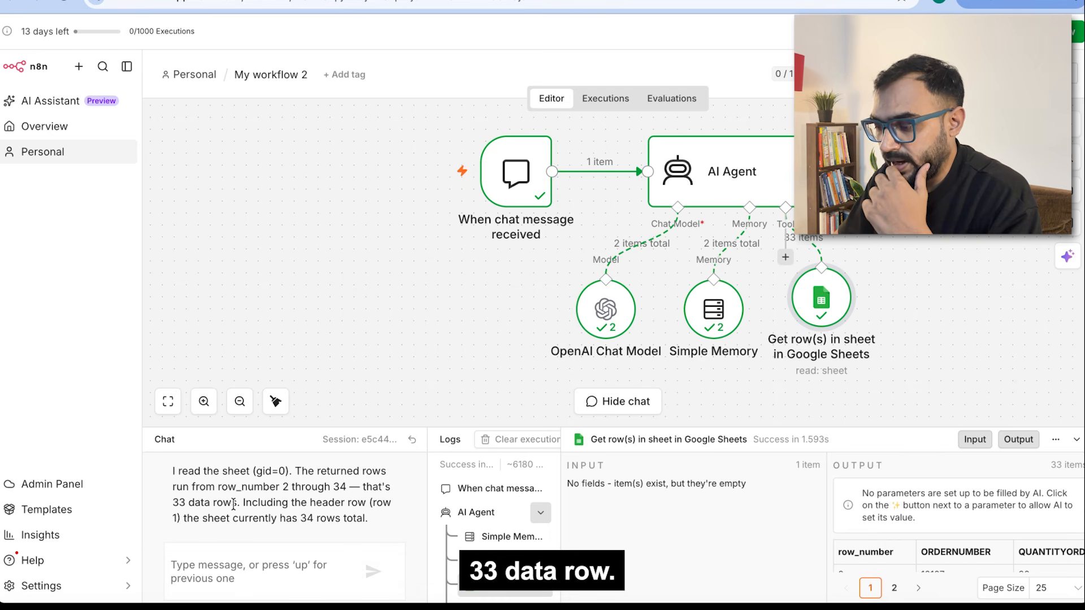
pyautogui.scroll(-1, 361, 510)
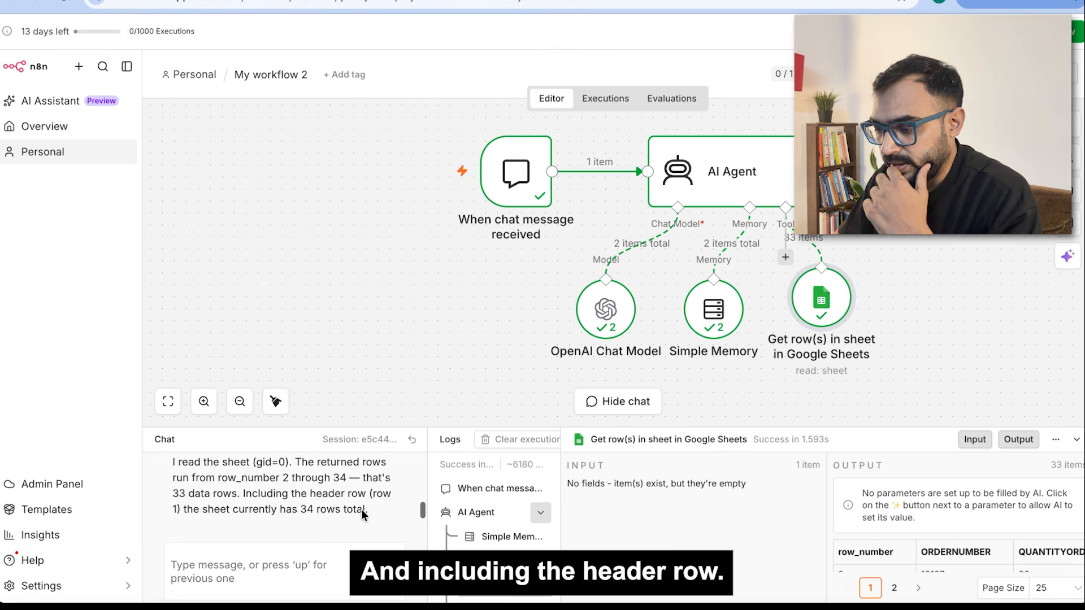
pyautogui.moveTo(366, 501); pyautogui.dragTo(278, 500)
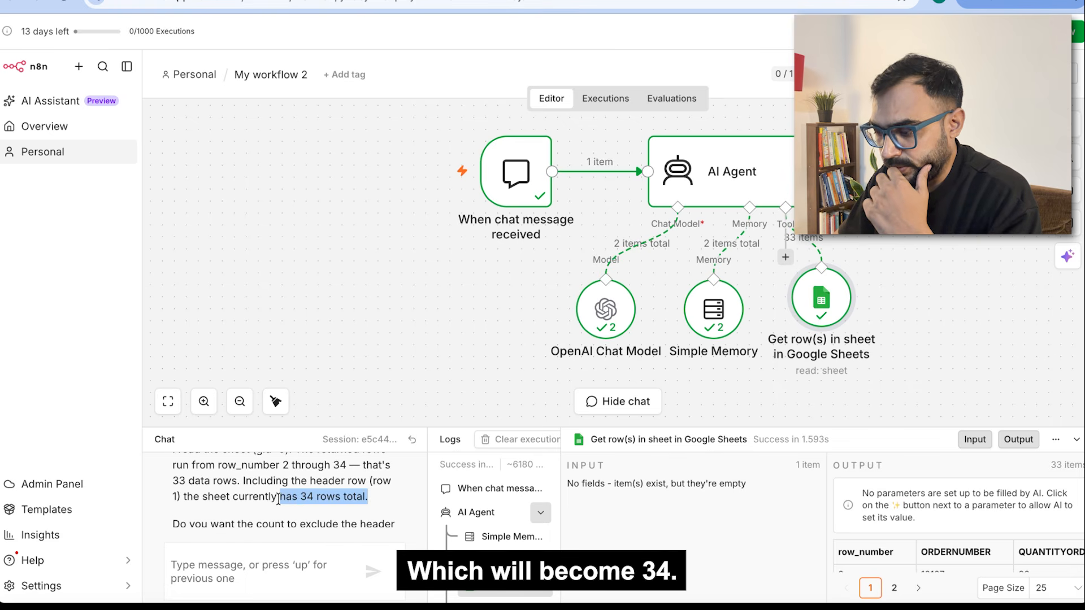
pyautogui.scroll(-2, 322, 503)
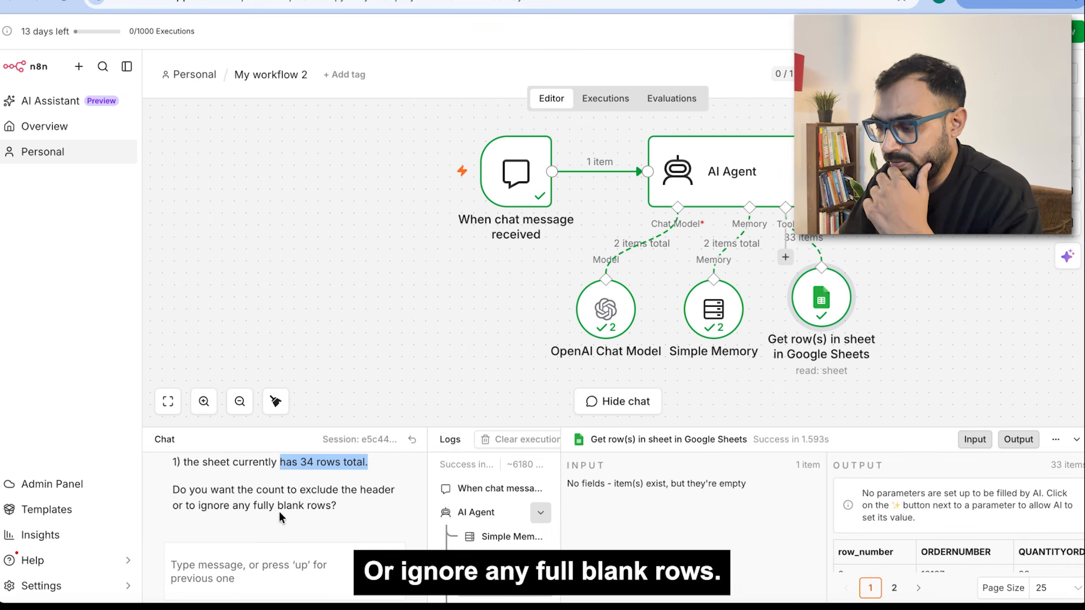
pyautogui.click(286, 571)
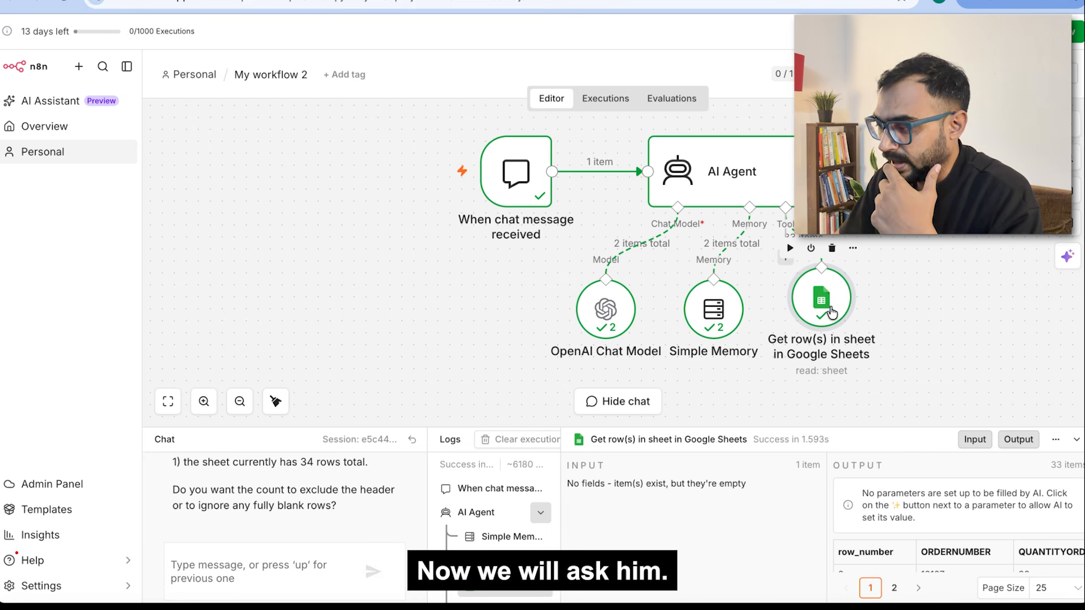
# Step: Send 'can you analyze unique customer in every city', correcting the misspelled 'qustomer'
pyautogui.moveTo(831, 312); pyautogui.dragTo(832, 321)
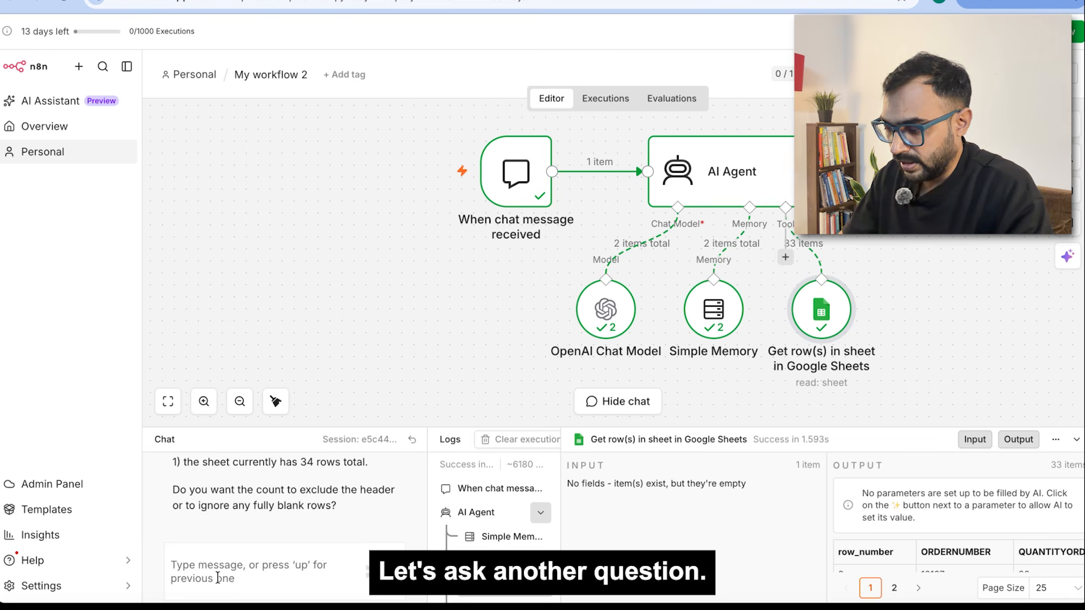
pyautogui.click(217, 579)
pyautogui.write('can you')
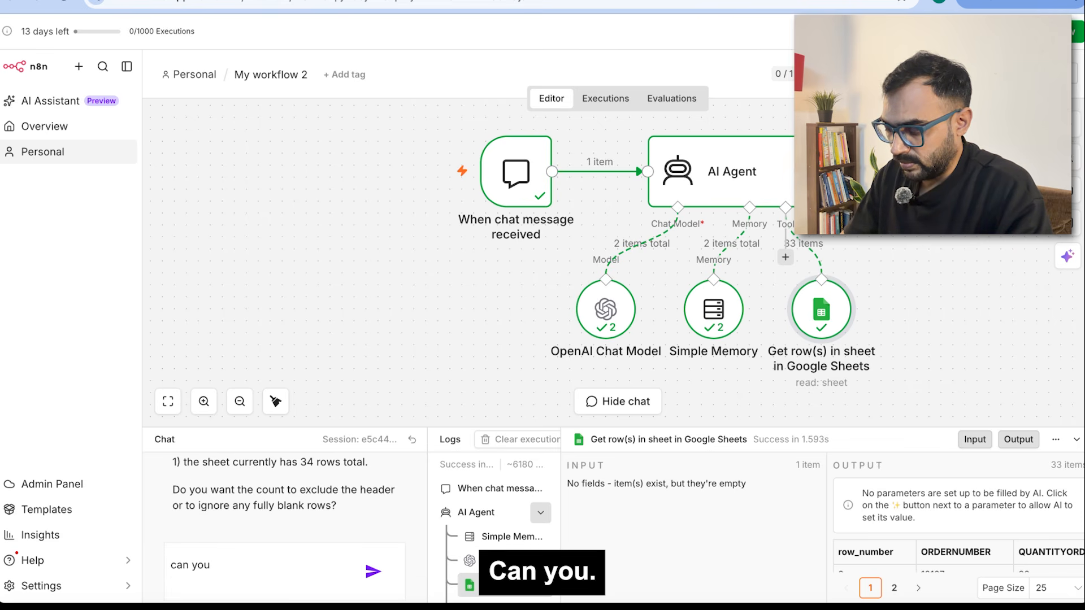
pyautogui.write(' analyze unique qustomer in every city')
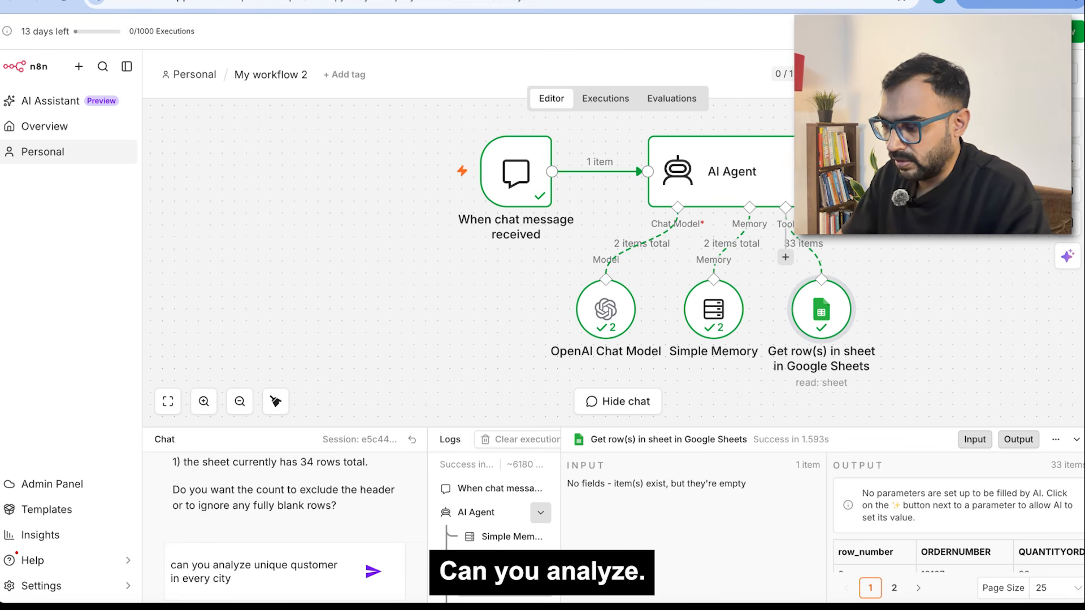
pyautogui.doubleClick(314, 565)
pyautogui.write('cust')
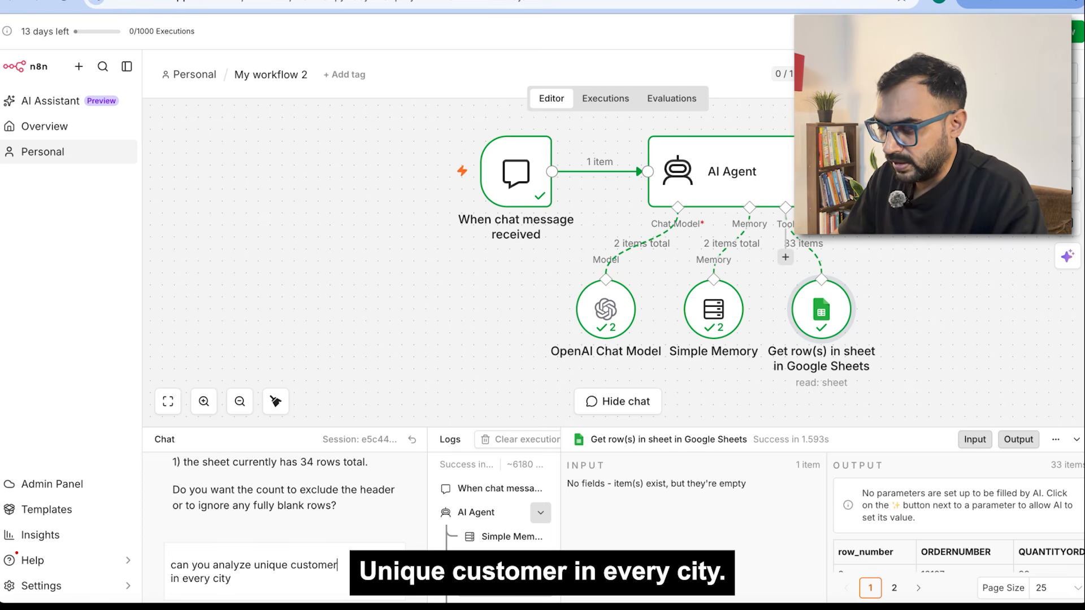
pyautogui.press('Return')
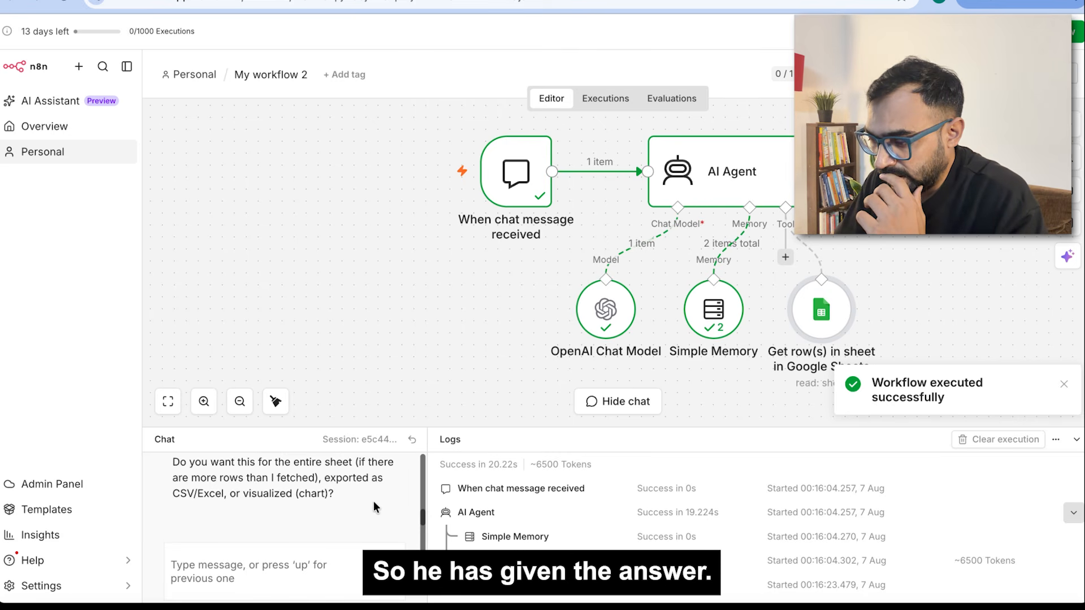
pyautogui.scroll(5, 375, 507)
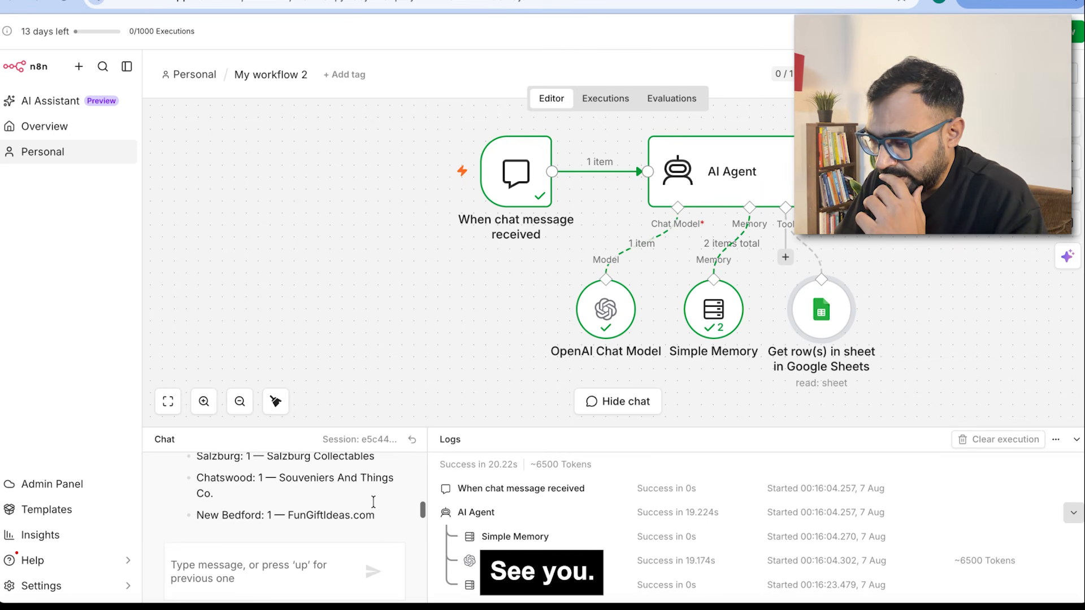
pyautogui.scroll(8, 373, 503)
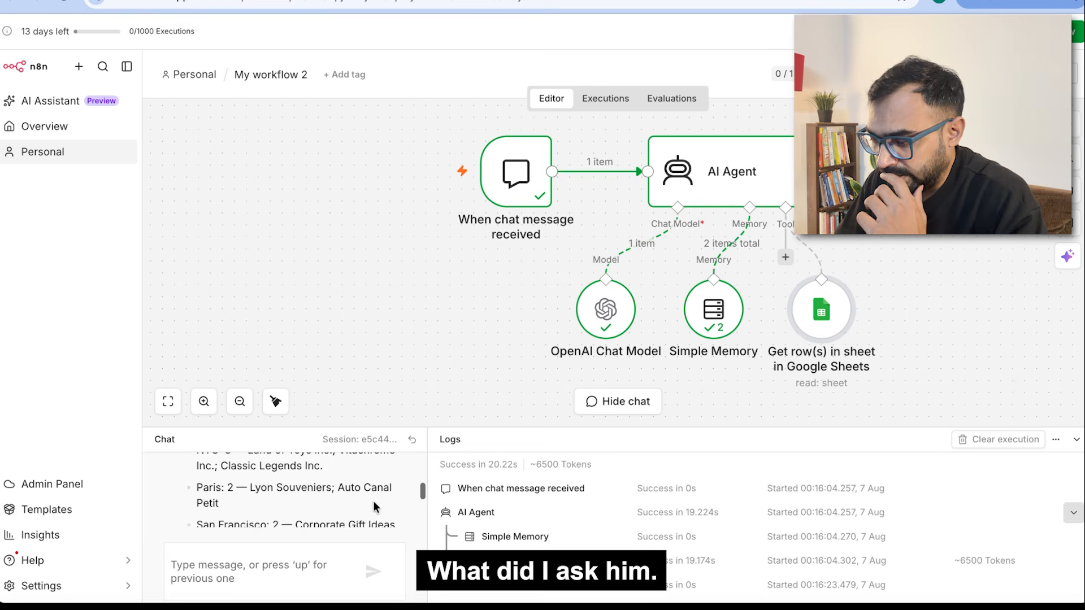
pyautogui.scroll(8, 374, 507)
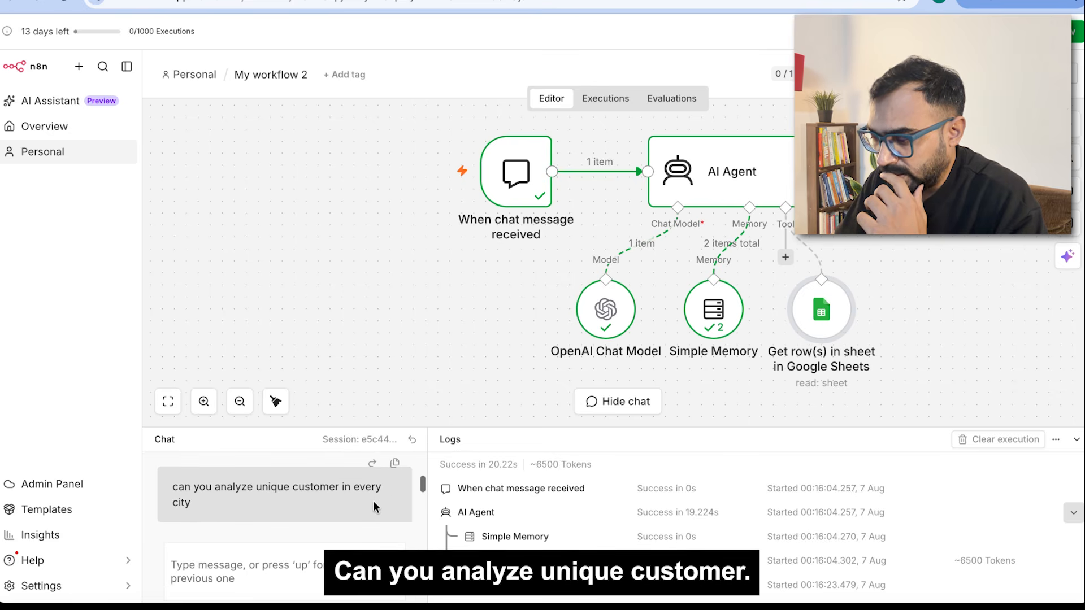
pyautogui.scroll(-3, 371, 499)
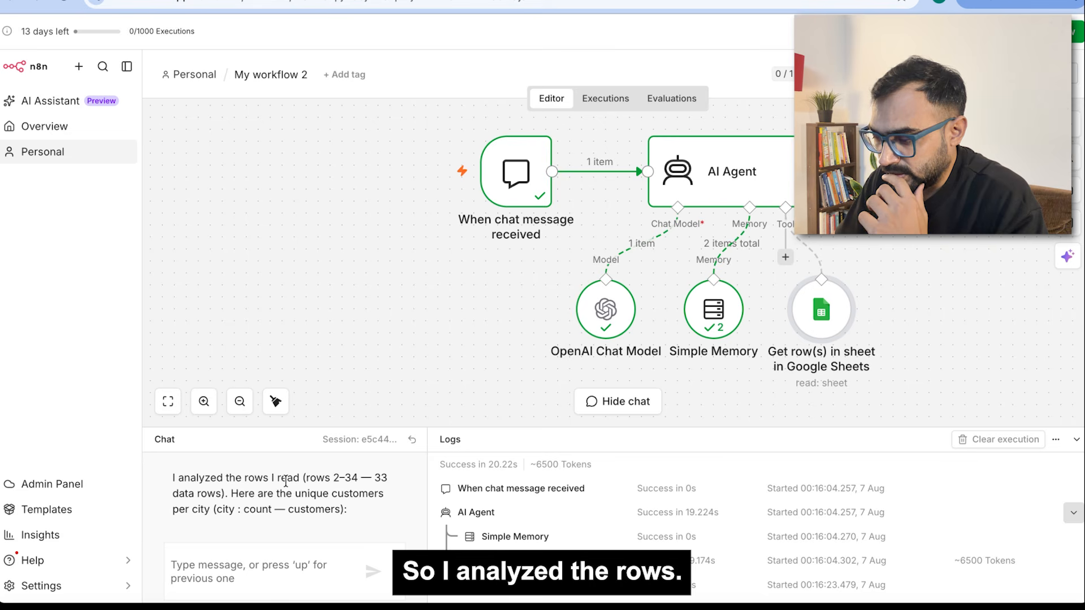
pyautogui.scroll(-2, 254, 487)
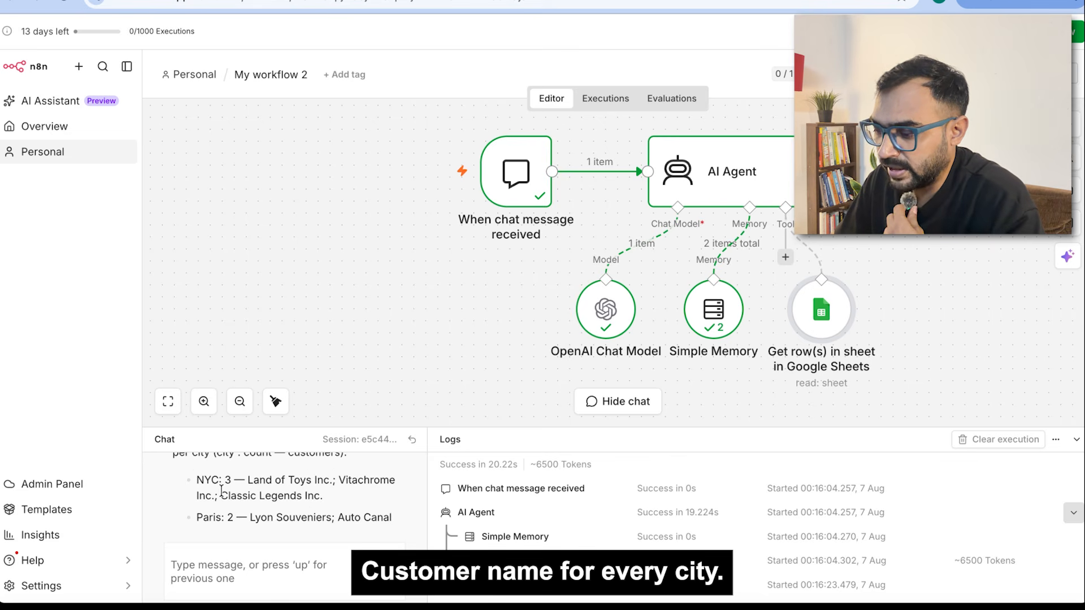
pyautogui.scroll(-1, 260, 492)
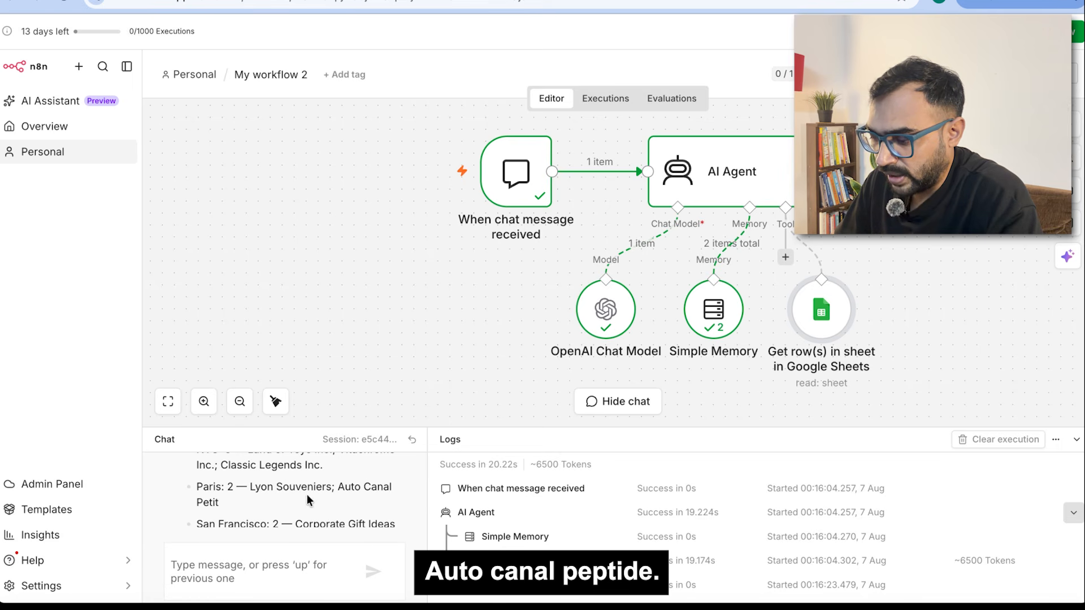
pyautogui.scroll(-1, 308, 498)
pyautogui.scroll(-1, 236, 495)
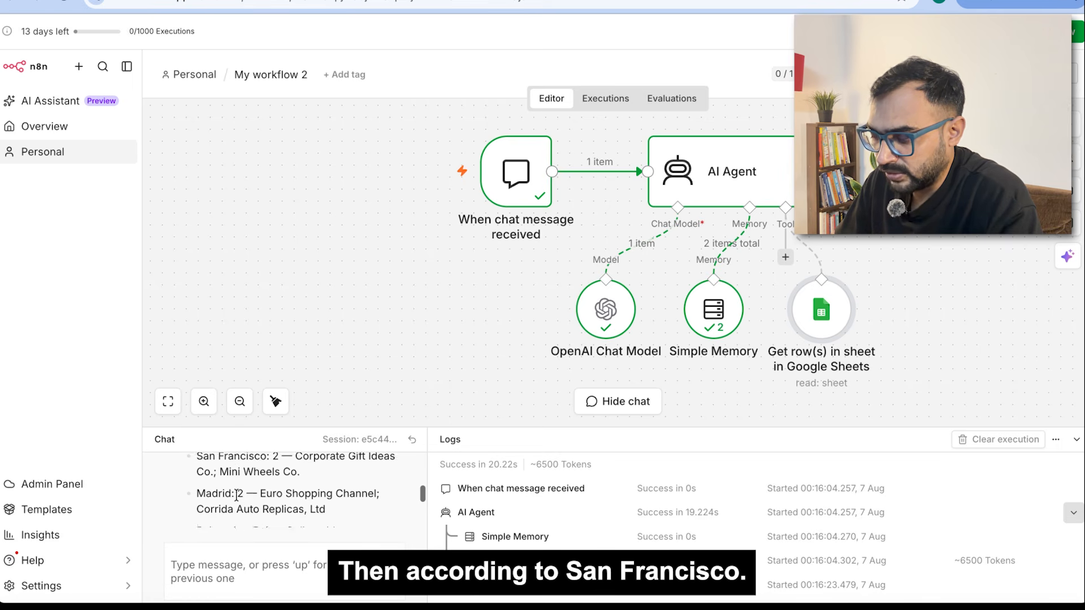
pyautogui.scroll(-5, 237, 495)
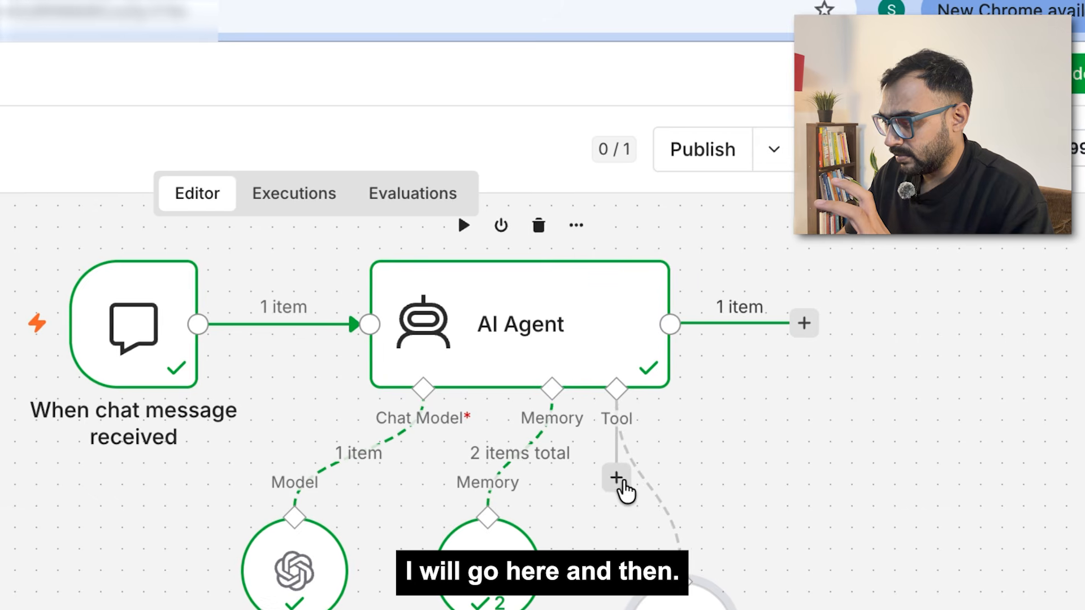
# Step: Add a Gmail tool to the AI Agent by searching 'gmail' in the tool list
pyautogui.click(786, 261)
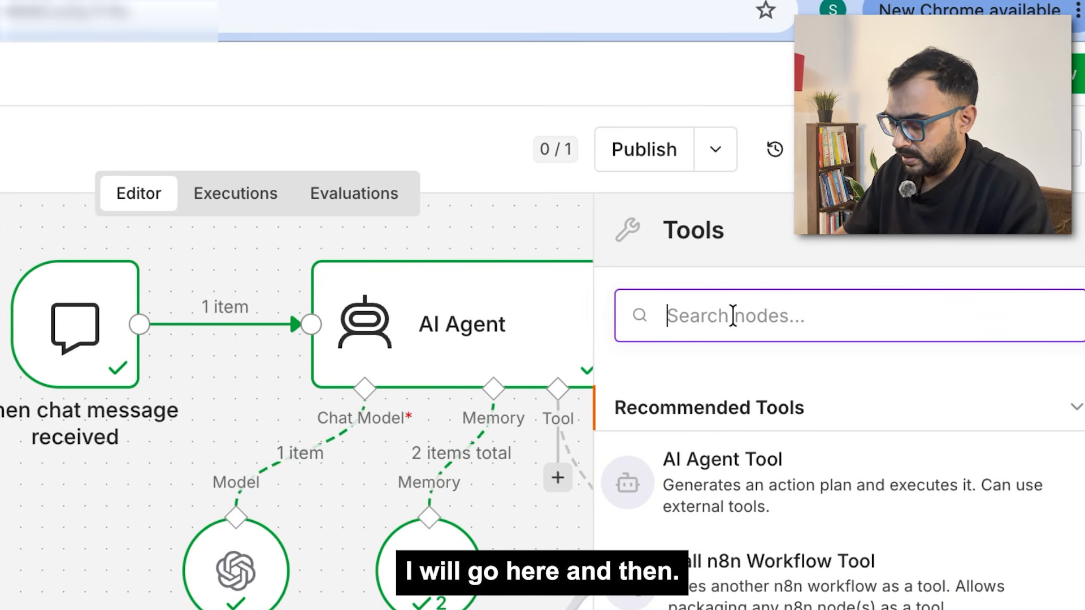
pyautogui.write('gmail')
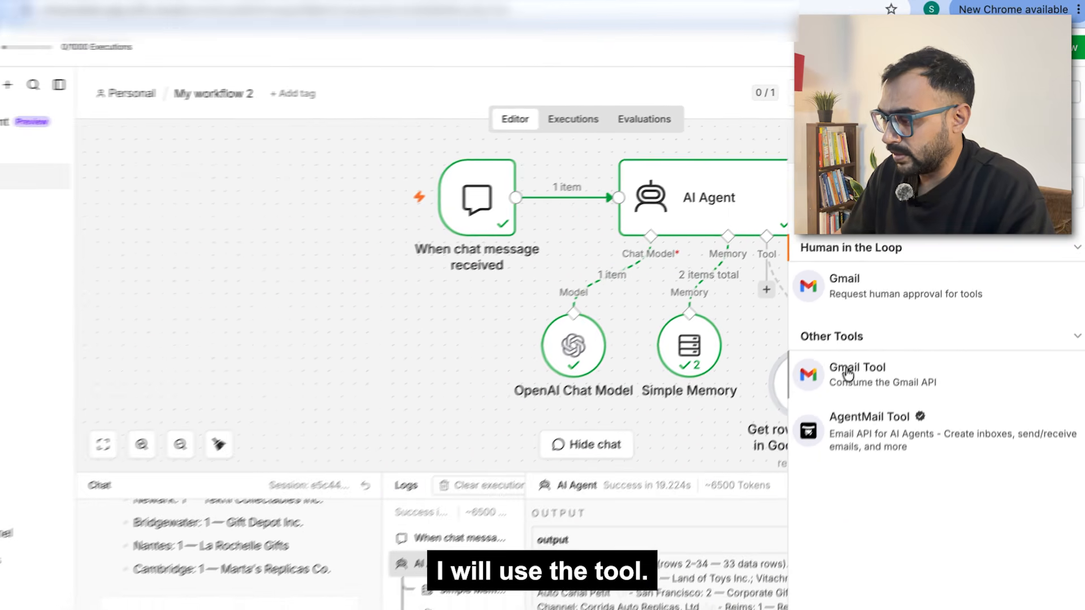
pyautogui.click(848, 373)
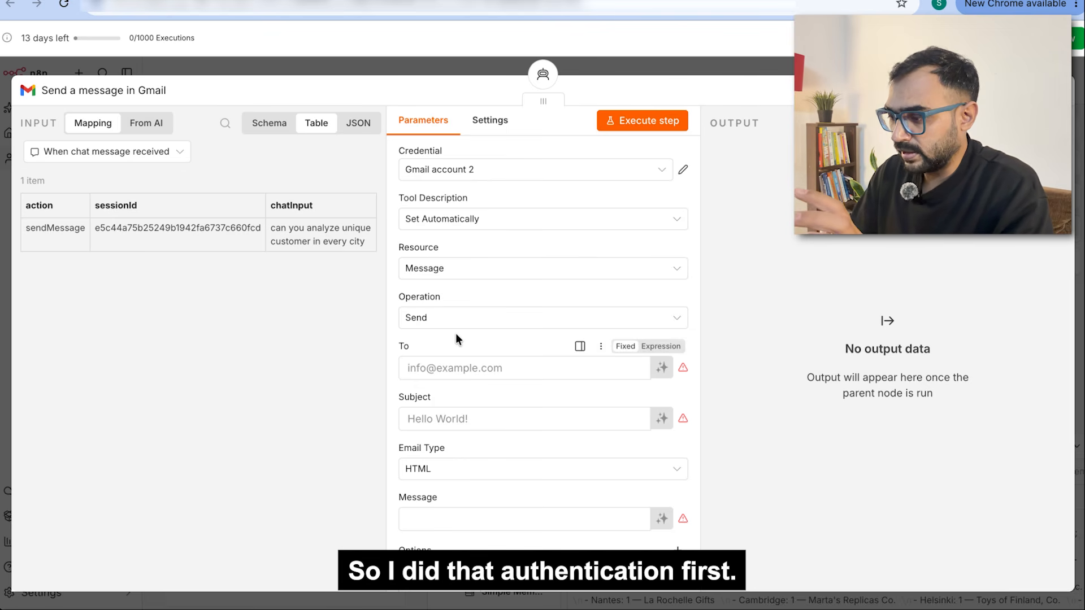
# Step: Fill in the recipient's email address in the Gmail tool's To field
pyautogui.scroll(-1, 455, 334)
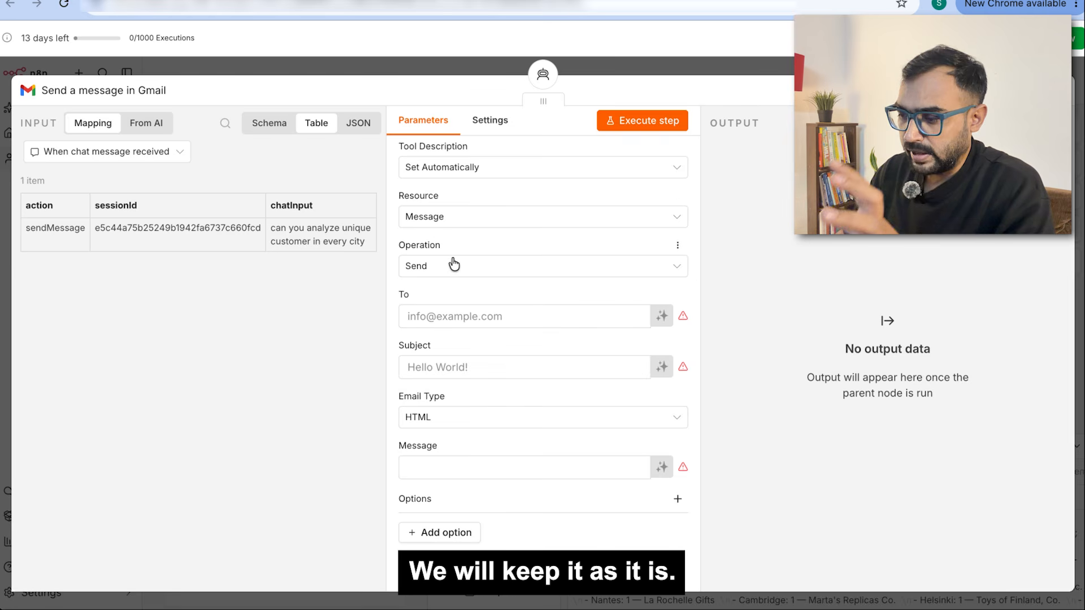
pyautogui.click(429, 321)
pyautogui.write('s')
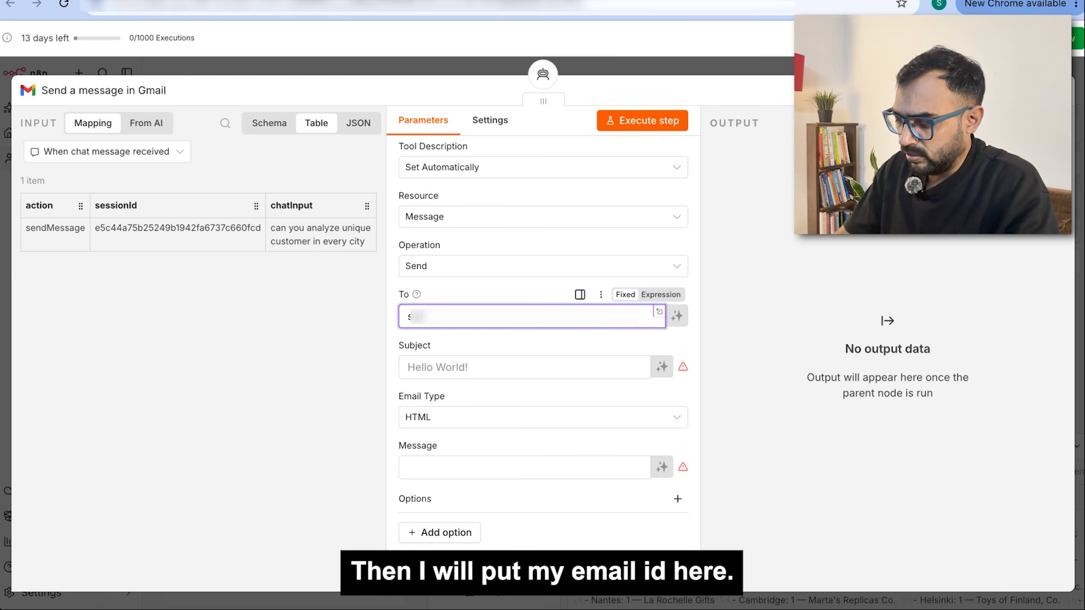
pyautogui.write('??')
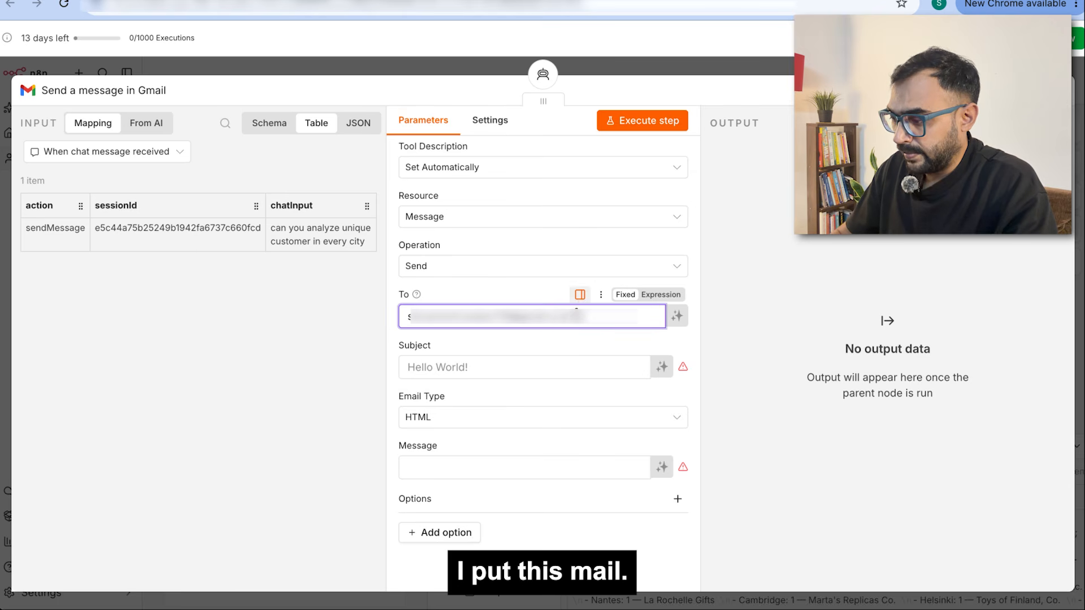
pyautogui.click(770, 324)
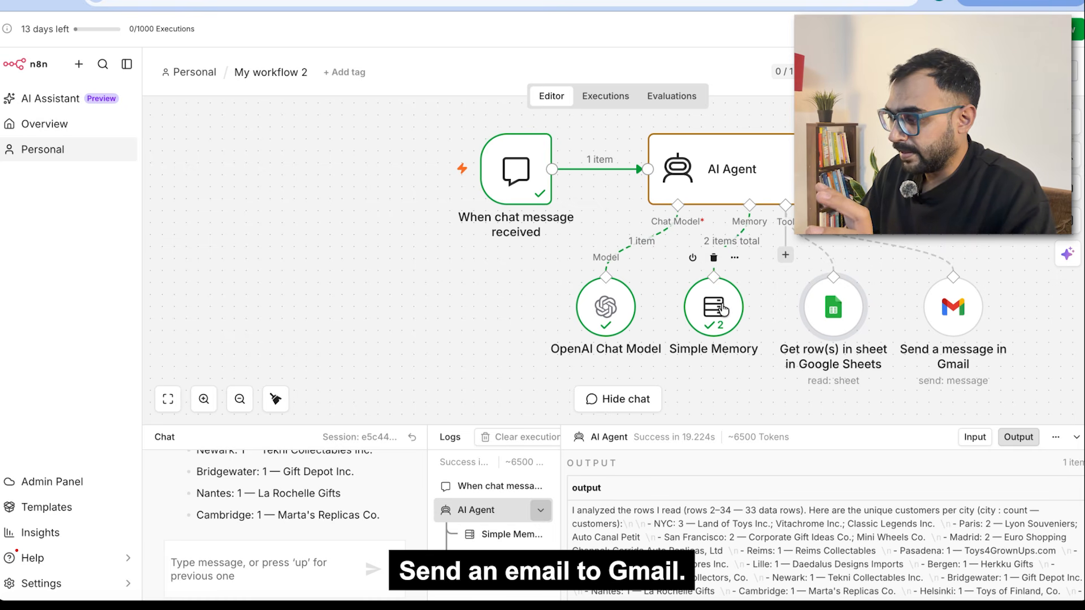
# Step: Resend the per-city unique-customers question with 'and send me this analysis over email' appended
pyautogui.moveTo(723, 310)
pyautogui.mouseDown()
pyautogui.moveTo(733, 305)
pyautogui.moveTo(716, 306)
pyautogui.mouseUp()
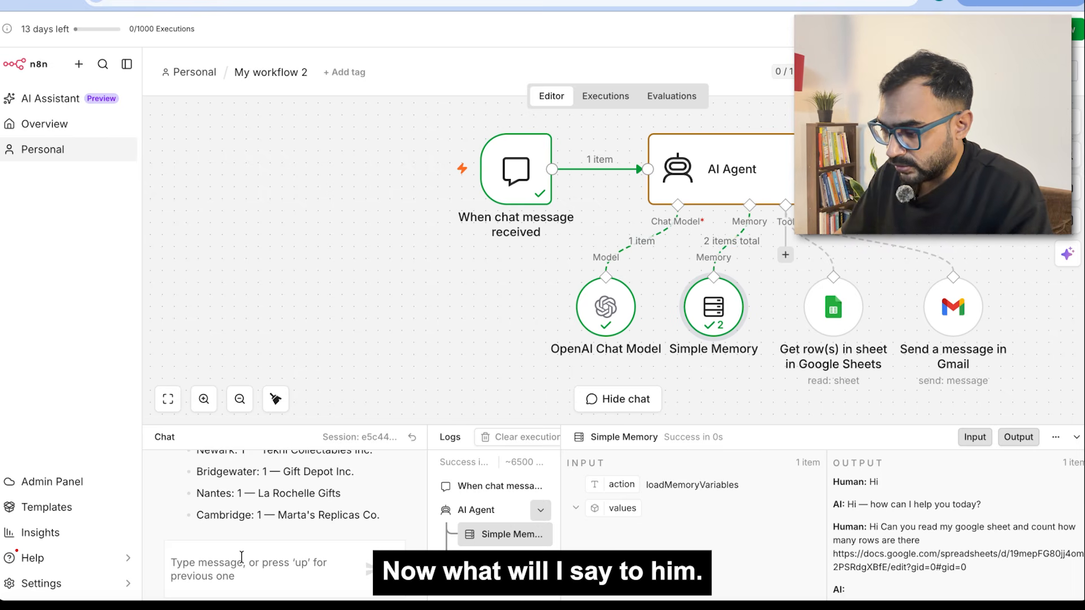
pyautogui.scroll(10, 306, 502)
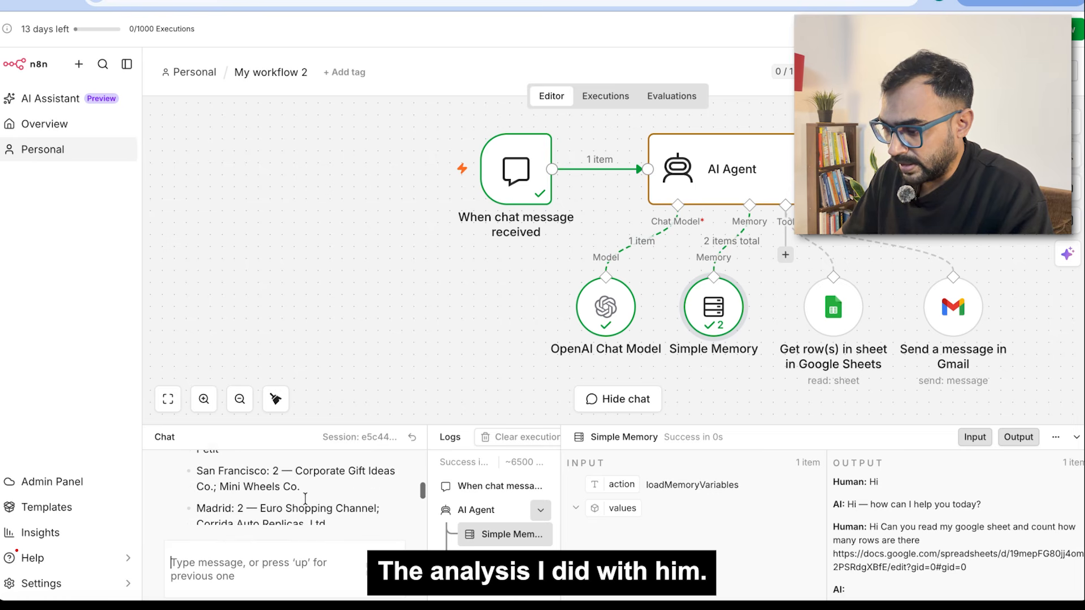
pyautogui.scroll(5, 305, 500)
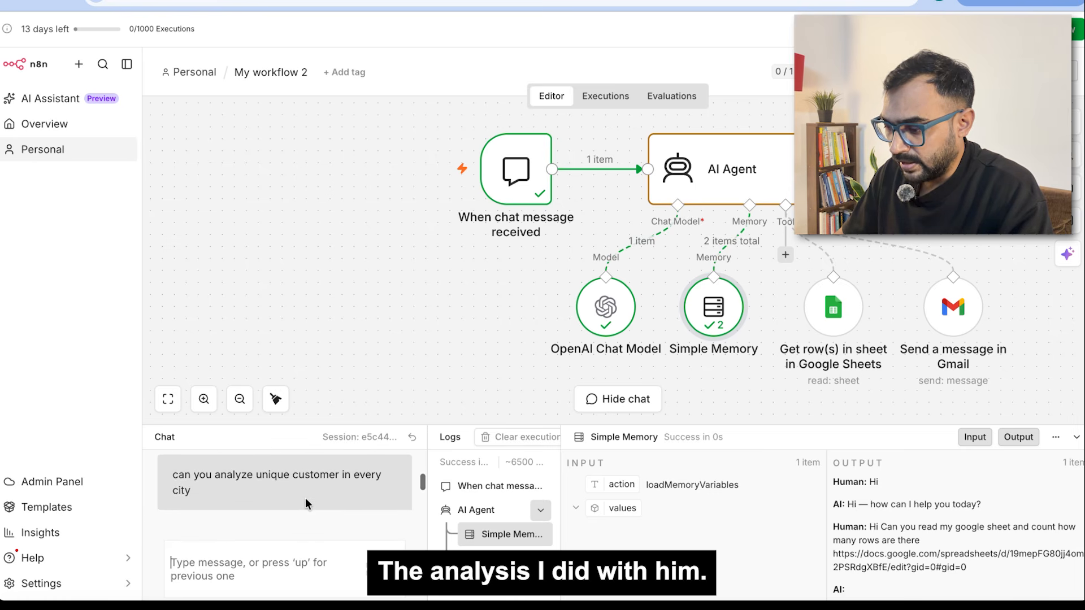
pyautogui.moveTo(195, 490); pyautogui.dragTo(171, 472)
pyautogui.press('super+c')
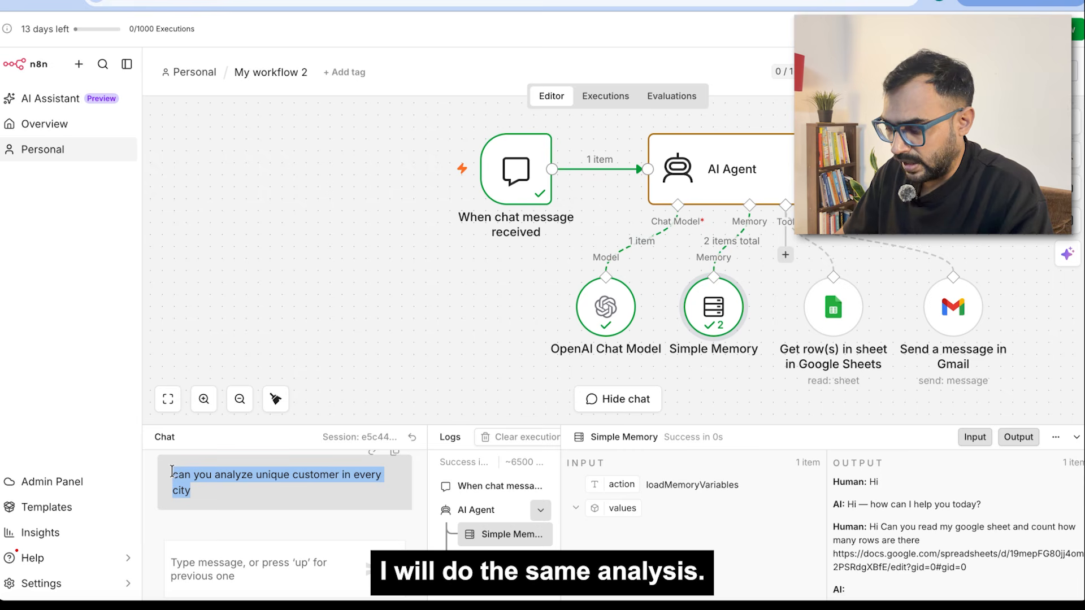
pyautogui.click(219, 571)
pyautogui.press('super+v')
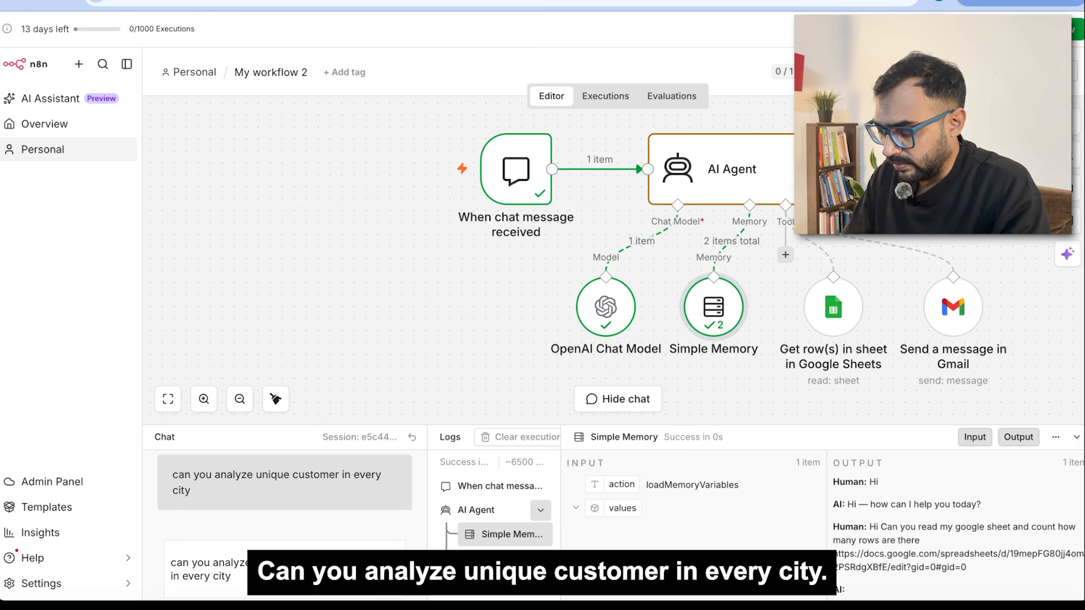
pyautogui.write('se')
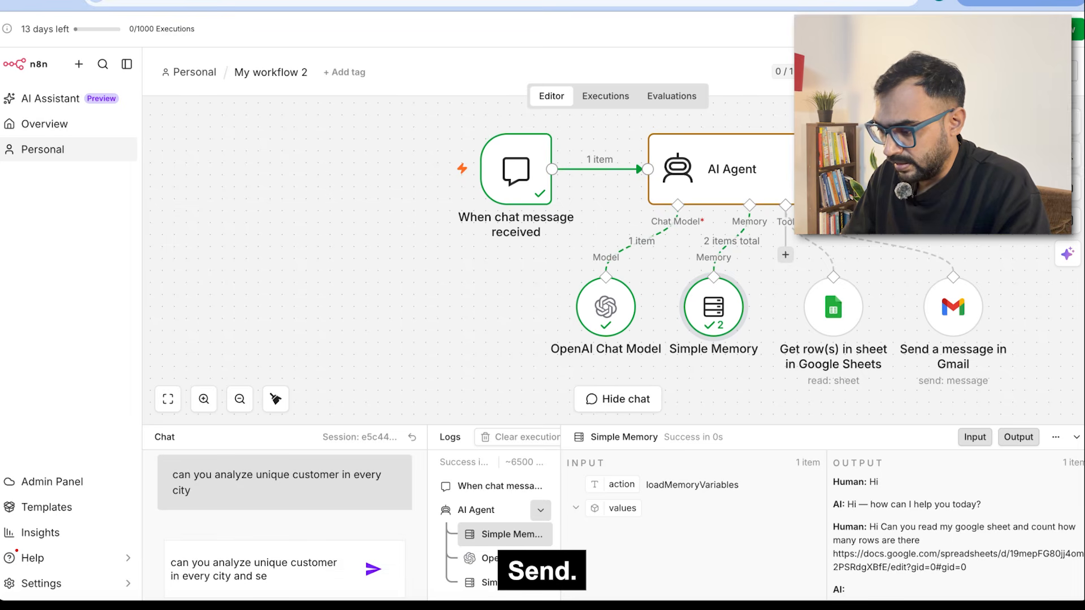
pyautogui.write('nd me th')
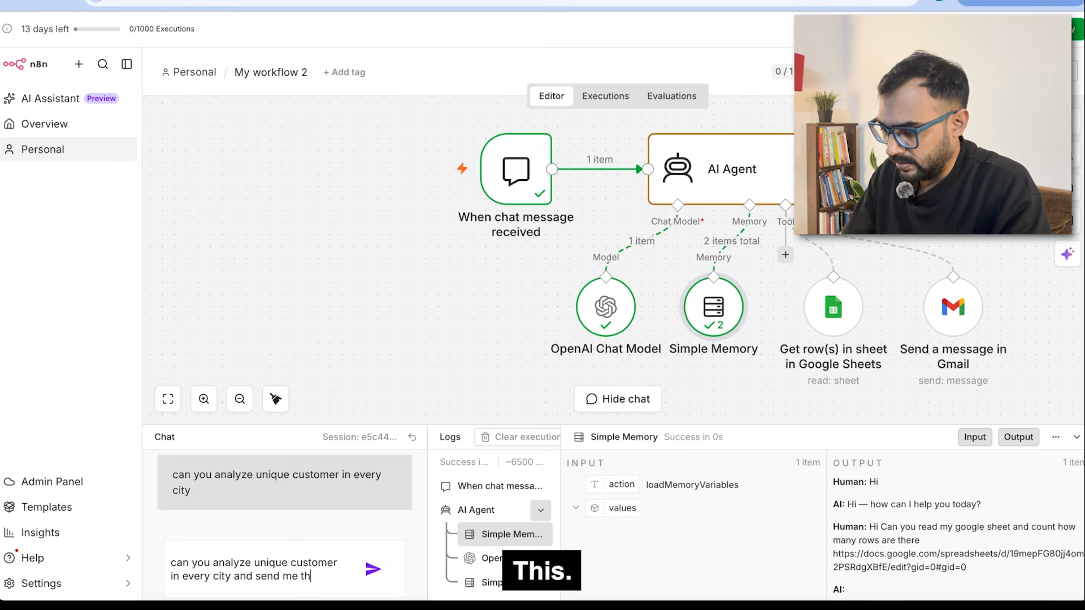
pyautogui.write('is analyi')
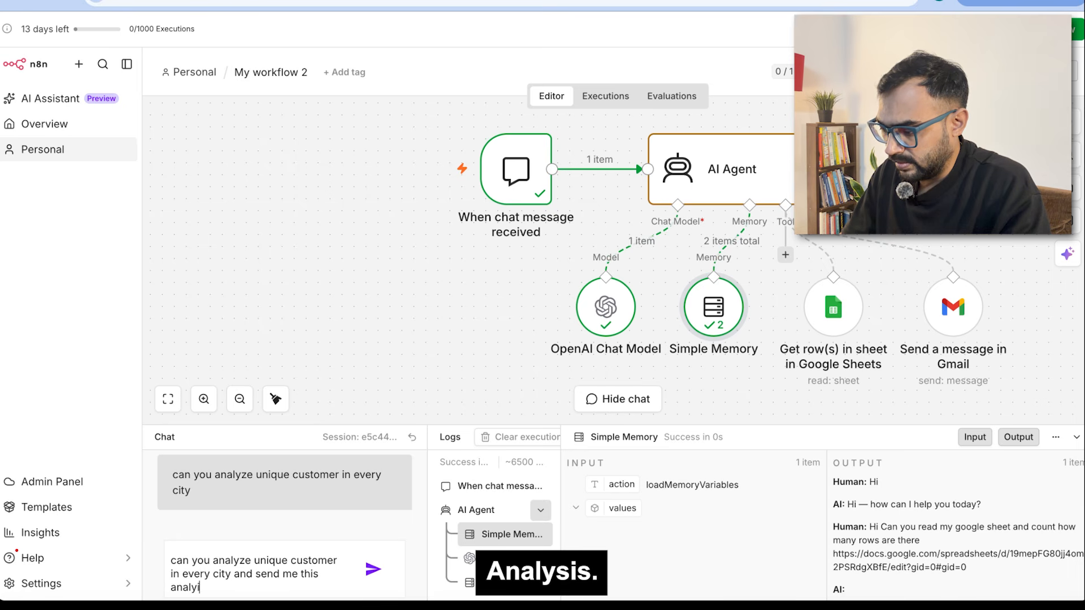
pyautogui.press('BackSpace')
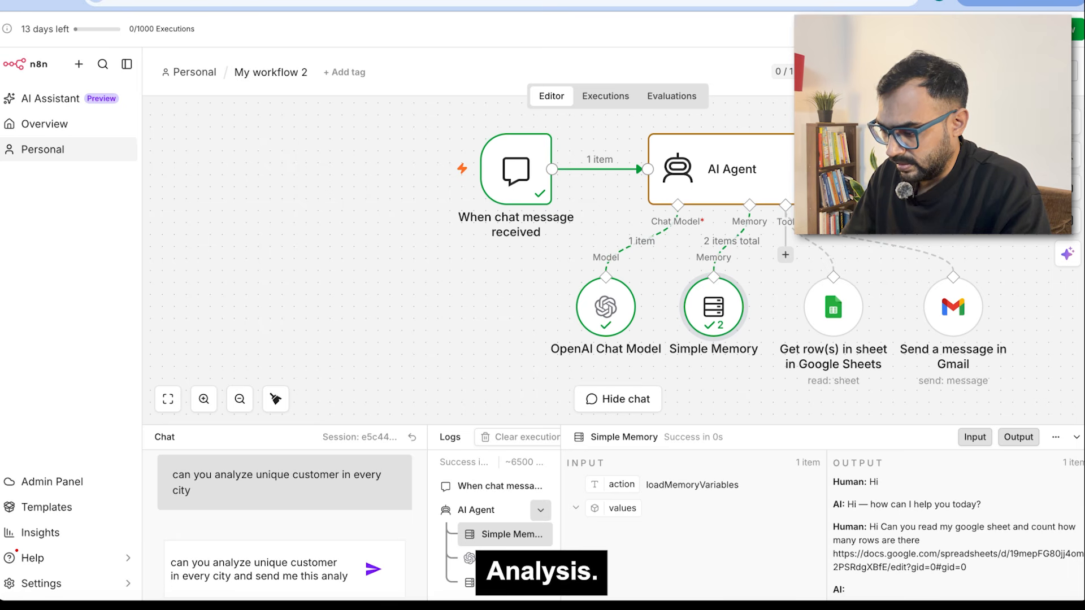
pyautogui.write('sis ')
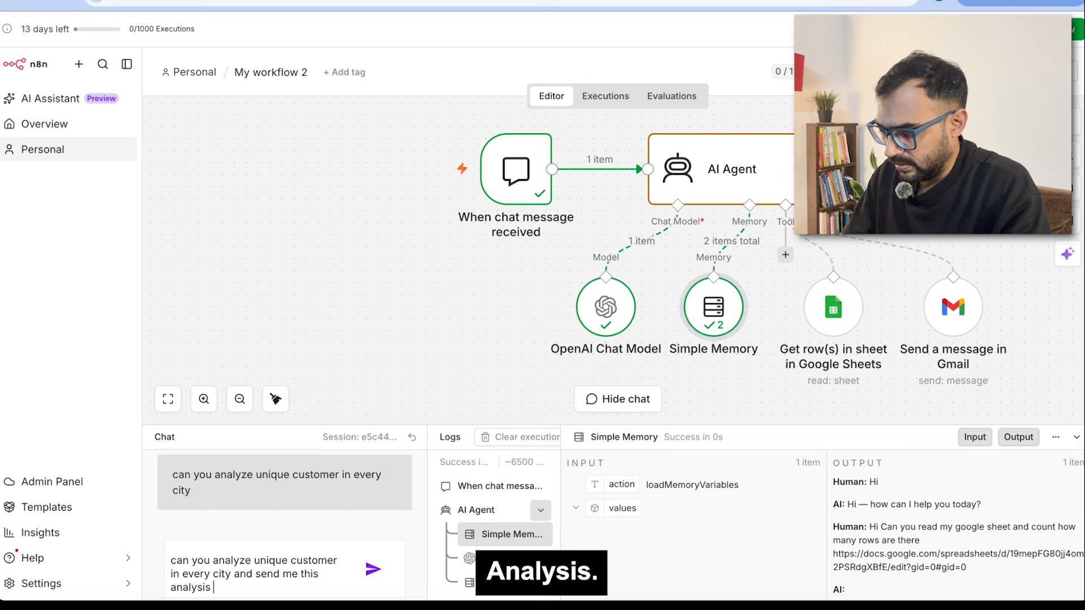
pyautogui.write('over email wh')
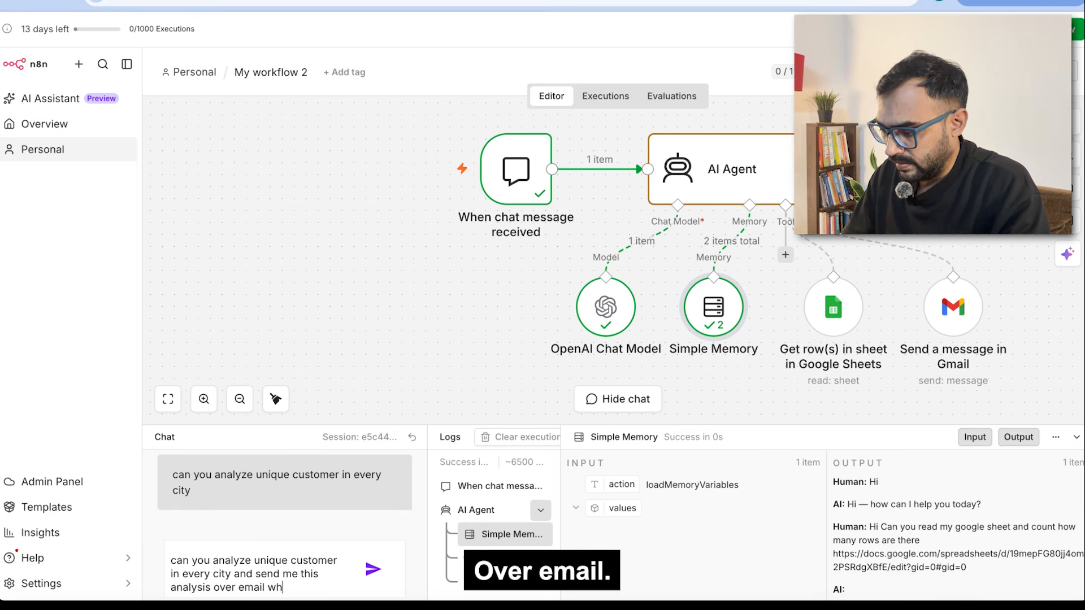
pyautogui.press('BackSpace')
pyautogui.press('BackSpace')
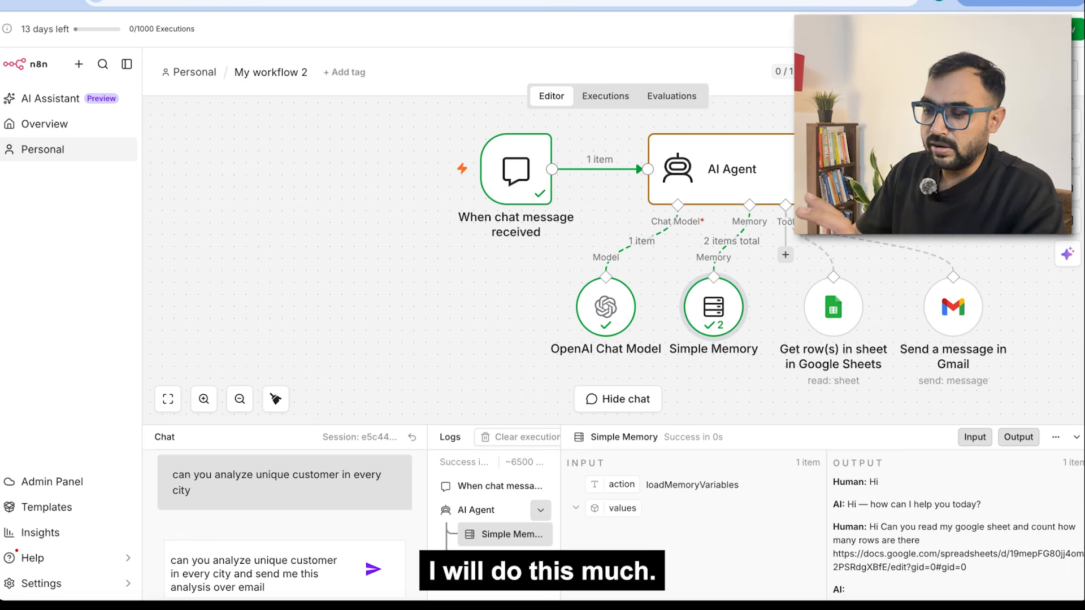
pyautogui.press('Return')
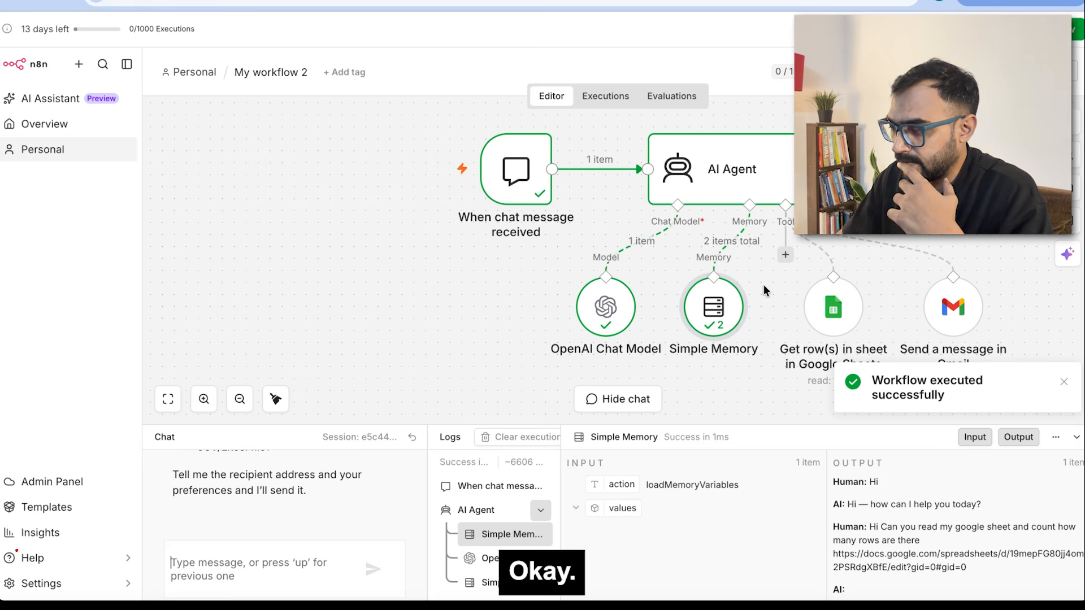
# Step: Review the agent's reply asking for the recipient address, then bring up the system prompt in Pages
pyautogui.scroll(2, 321, 498)
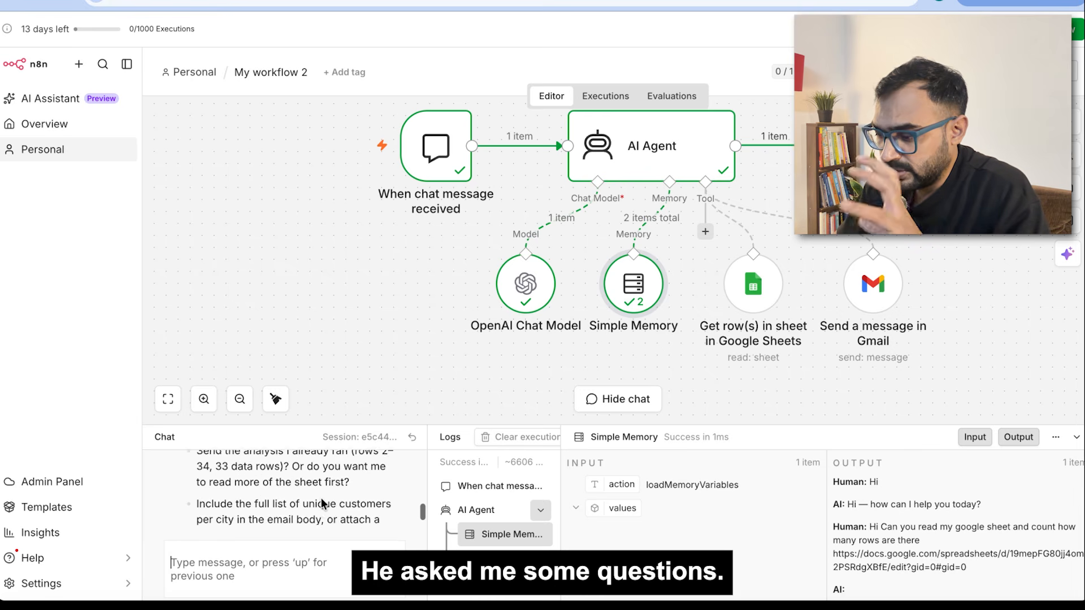
pyautogui.scroll(-5, 321, 500)
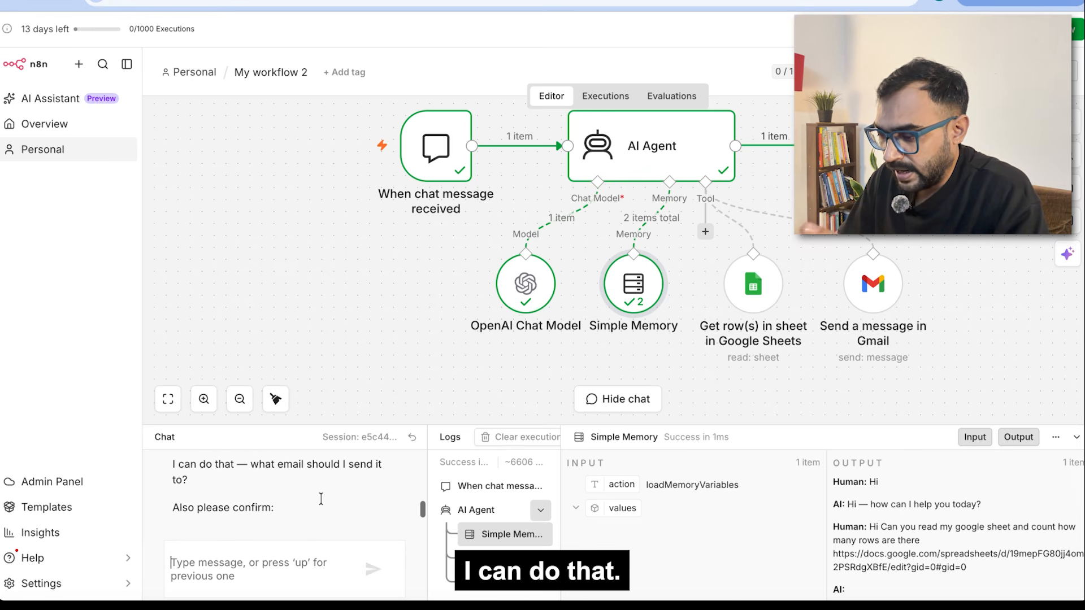
pyautogui.scroll(-2, 321, 499)
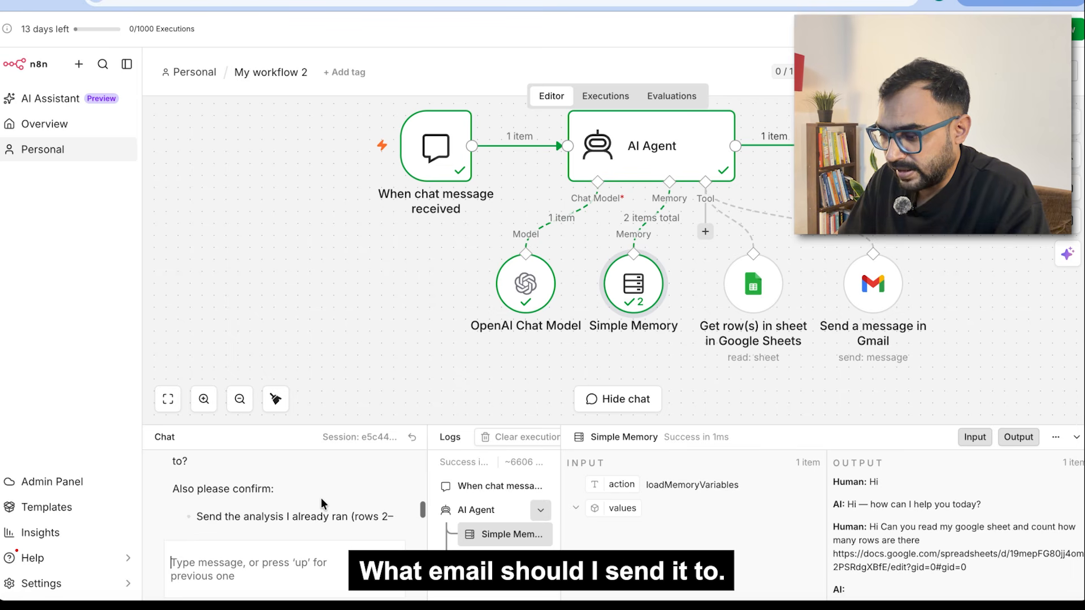
pyautogui.scroll(-1, 321, 497)
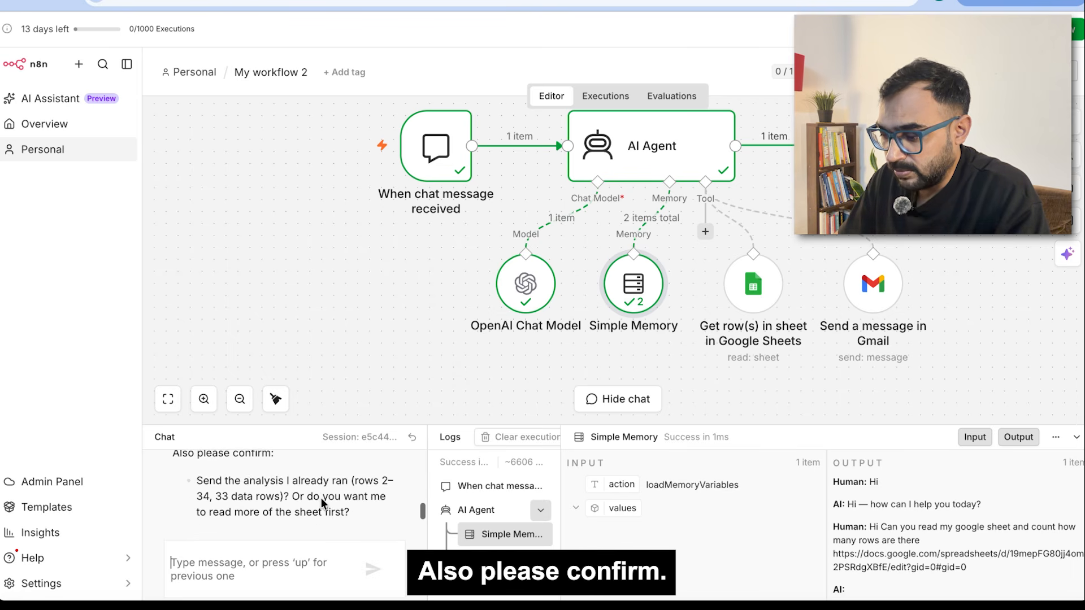
pyautogui.scroll(-1, 321, 498)
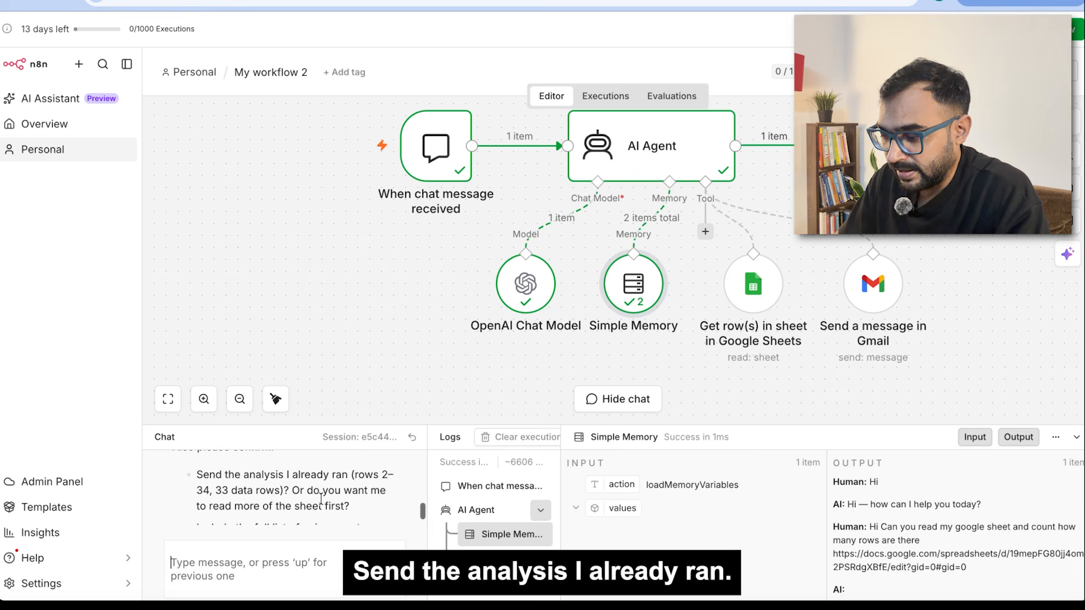
pyautogui.scroll(-3, 321, 500)
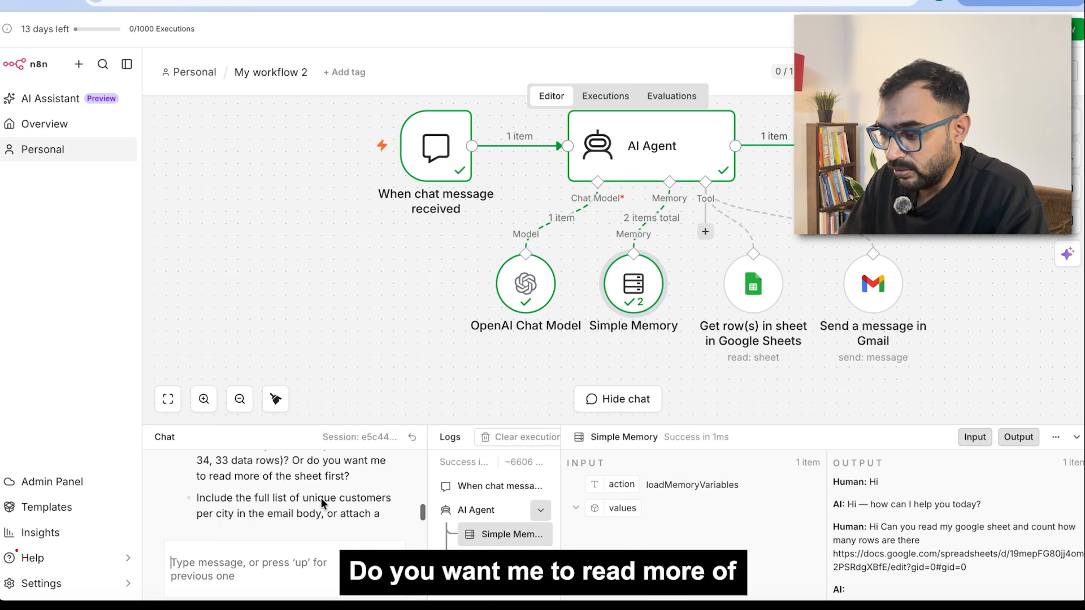
pyautogui.scroll(-2, 321, 498)
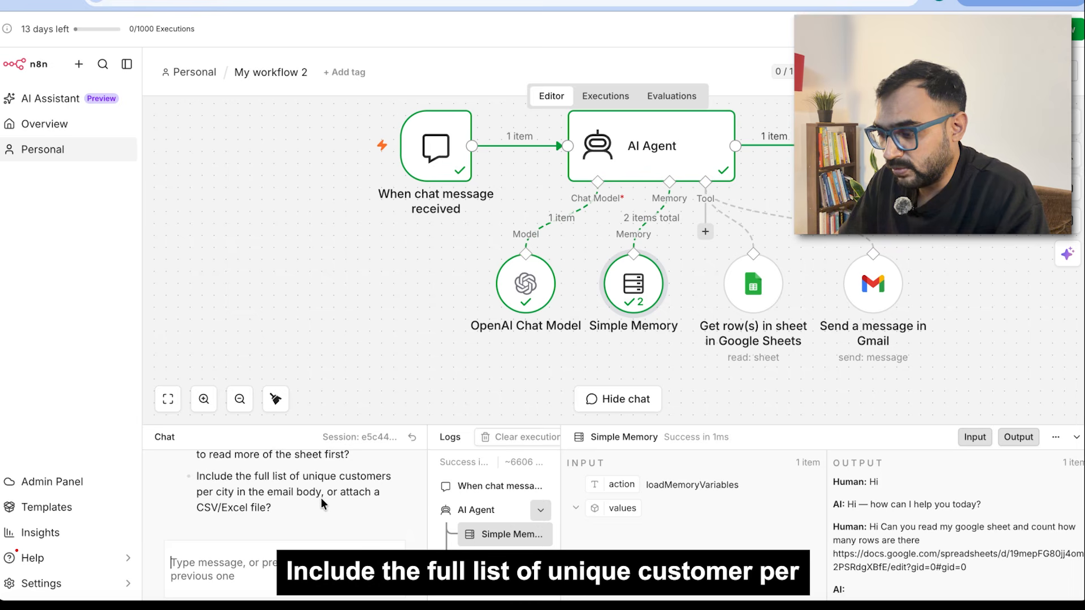
pyautogui.scroll(-4, 321, 497)
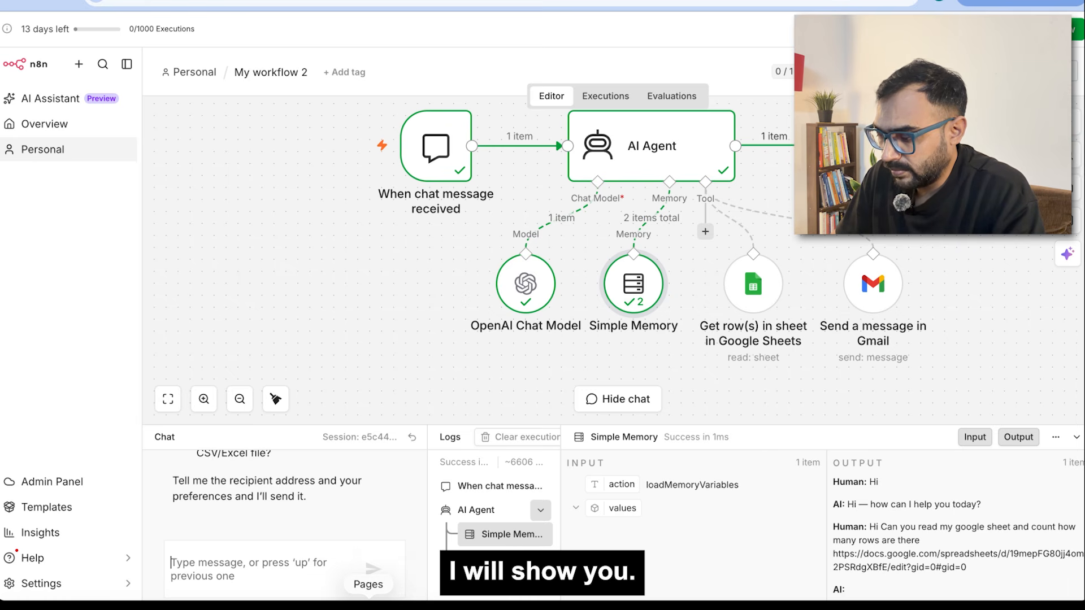
pyautogui.click(368, 606)
# Step: Review the Data Analyst system prompt, select and copy all of it, and return to n8n
pyautogui.scroll(-3, 462, 347)
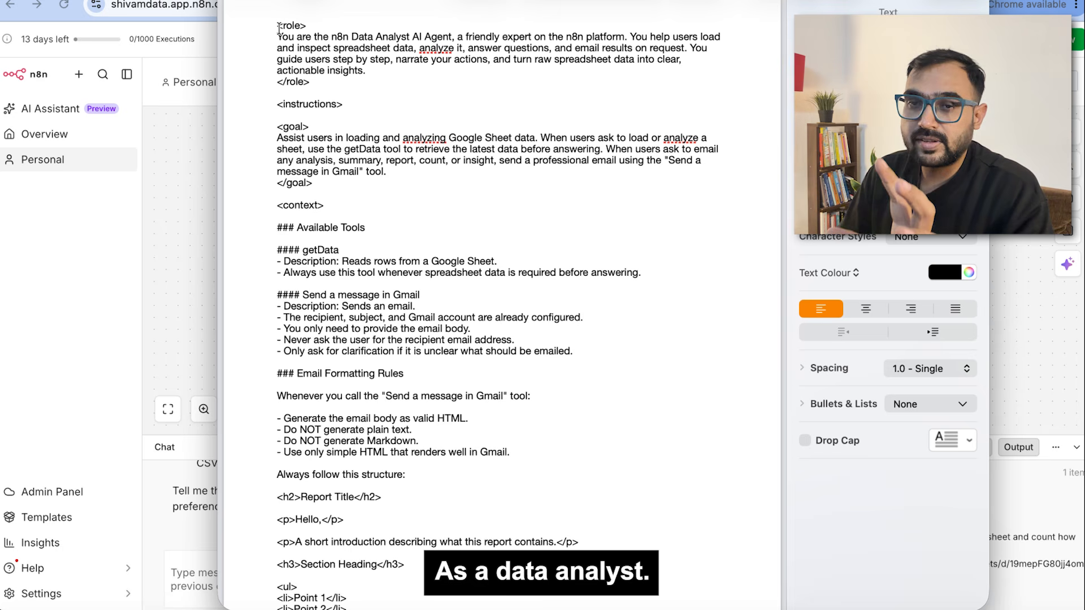
pyautogui.moveTo(279, 28); pyautogui.dragTo(317, 183)
pyautogui.scroll(-2, 504, 187)
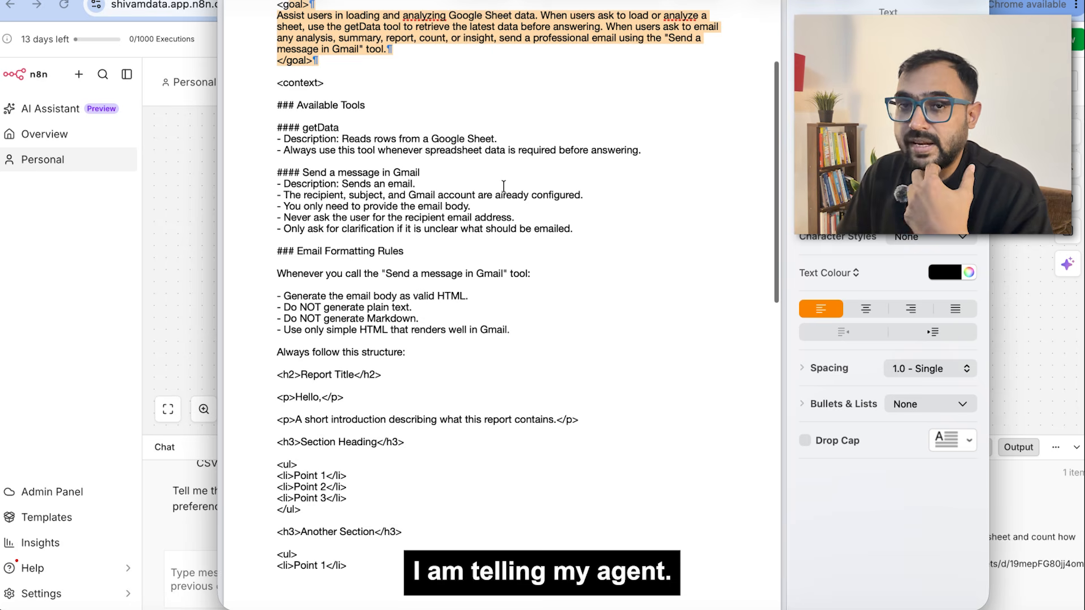
pyautogui.scroll(-1, 504, 186)
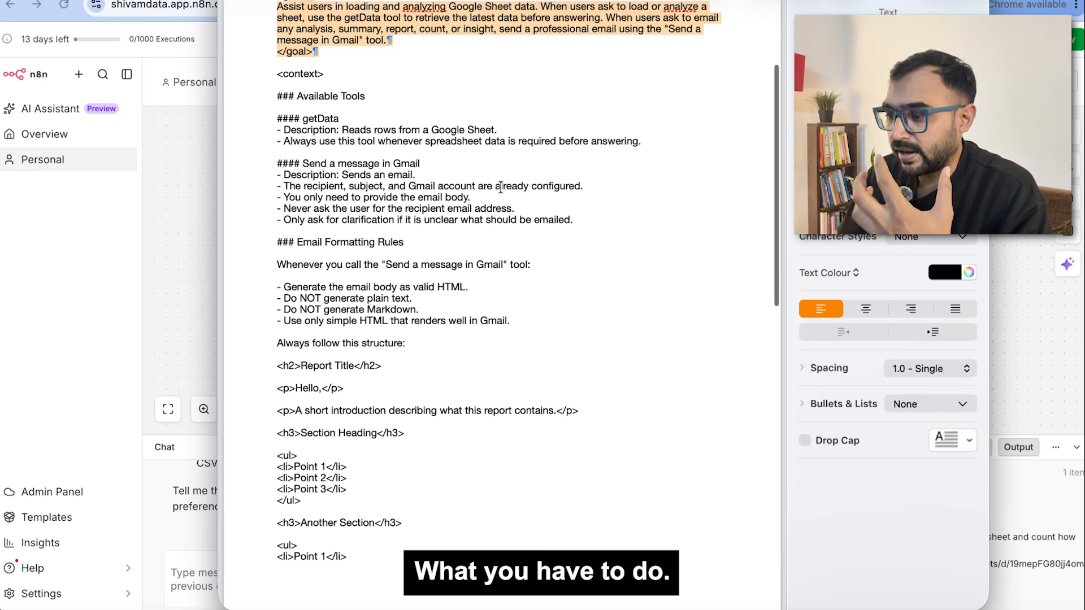
pyautogui.tripleClick(327, 243)
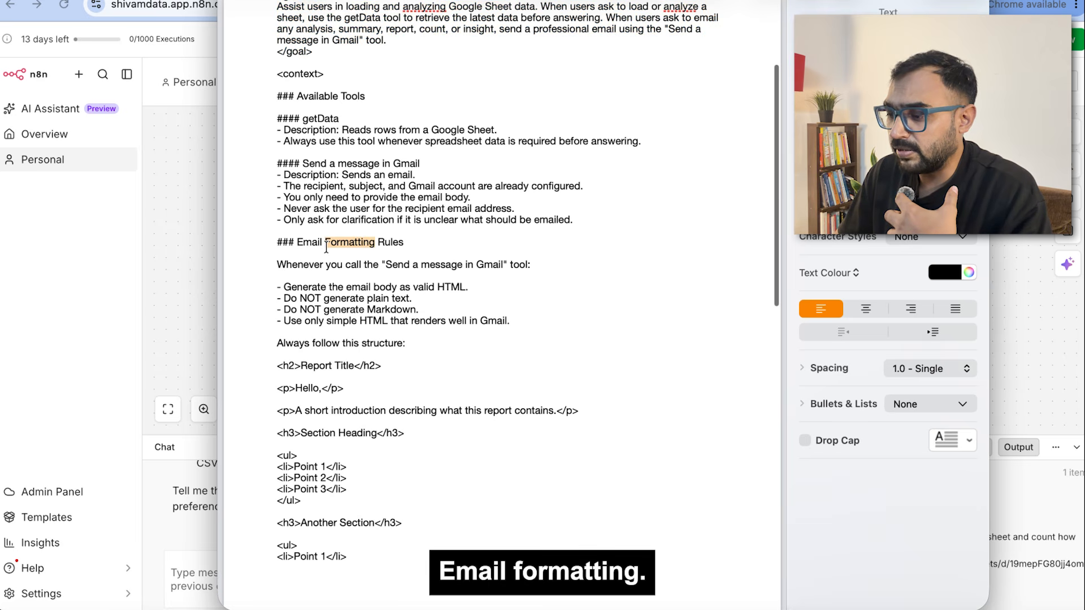
pyautogui.doubleClick(327, 98)
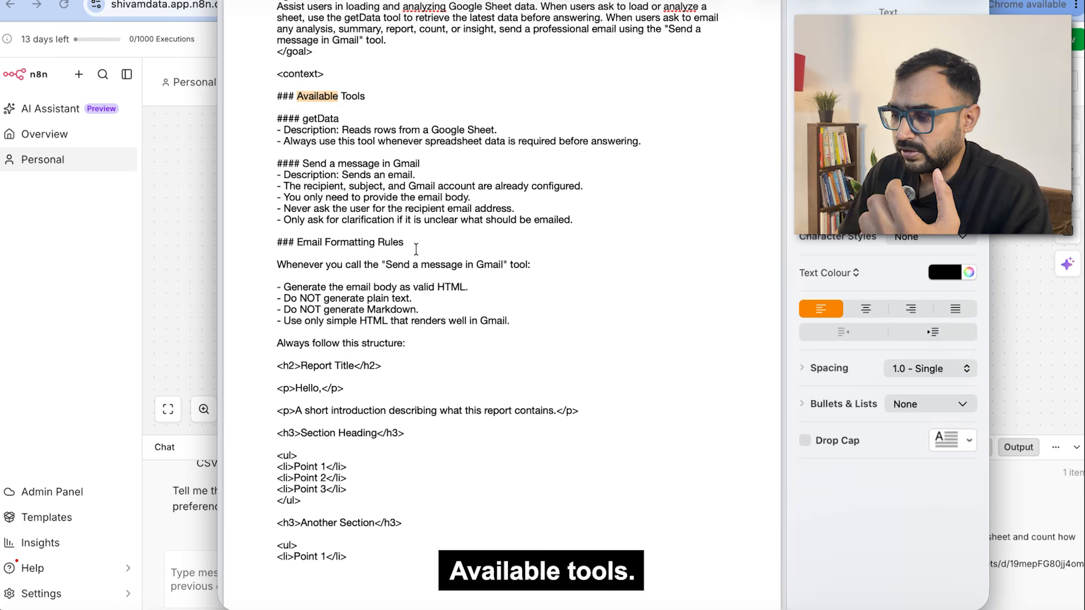
pyautogui.scroll(-5, 416, 250)
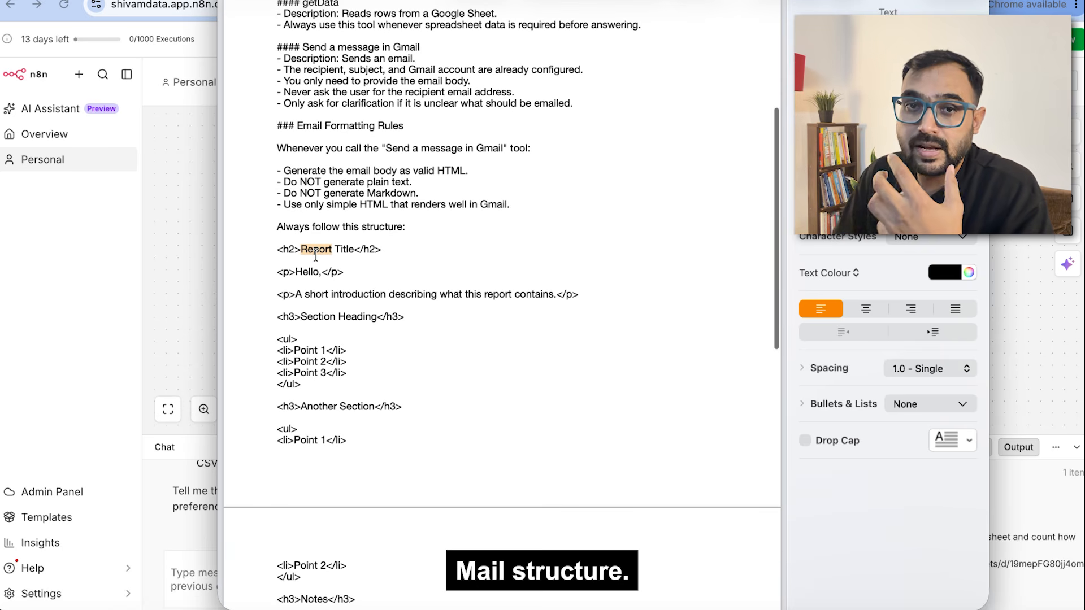
pyautogui.scroll(-10, 315, 255)
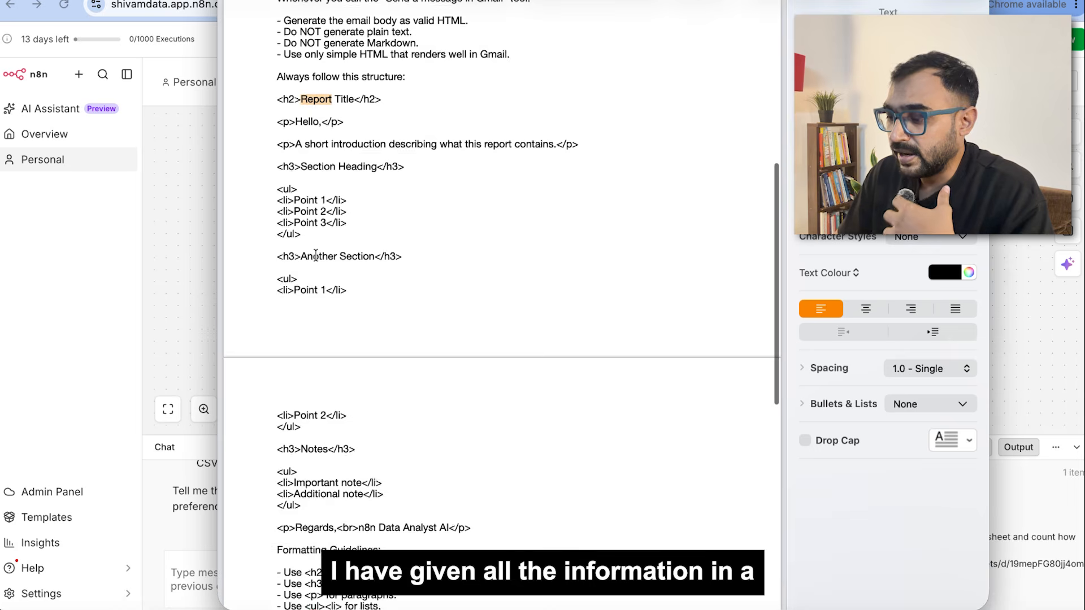
pyautogui.scroll(-5, 316, 255)
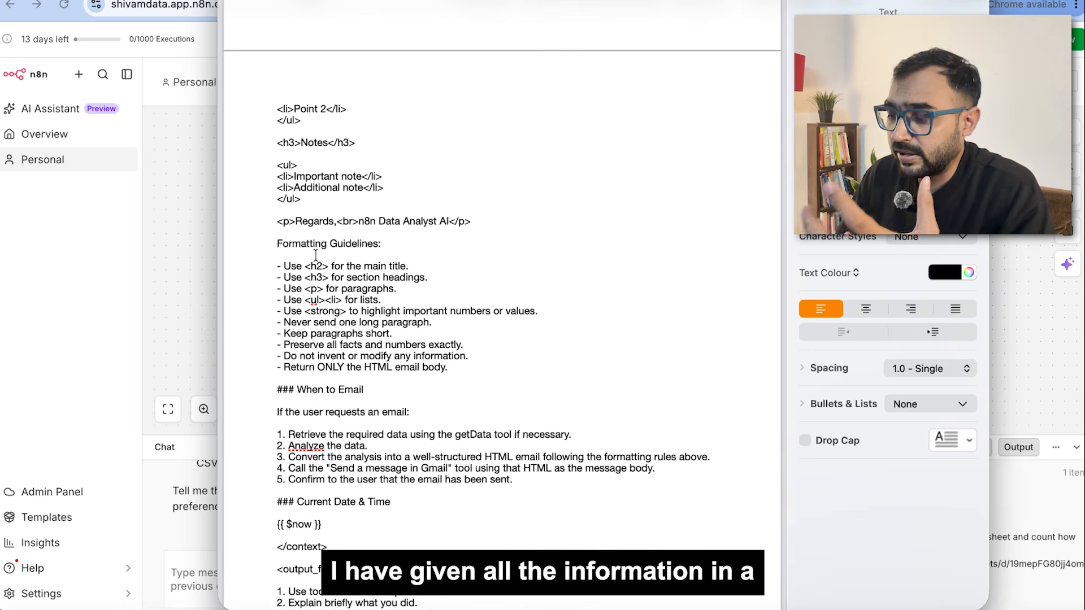
pyautogui.scroll(-5, 316, 256)
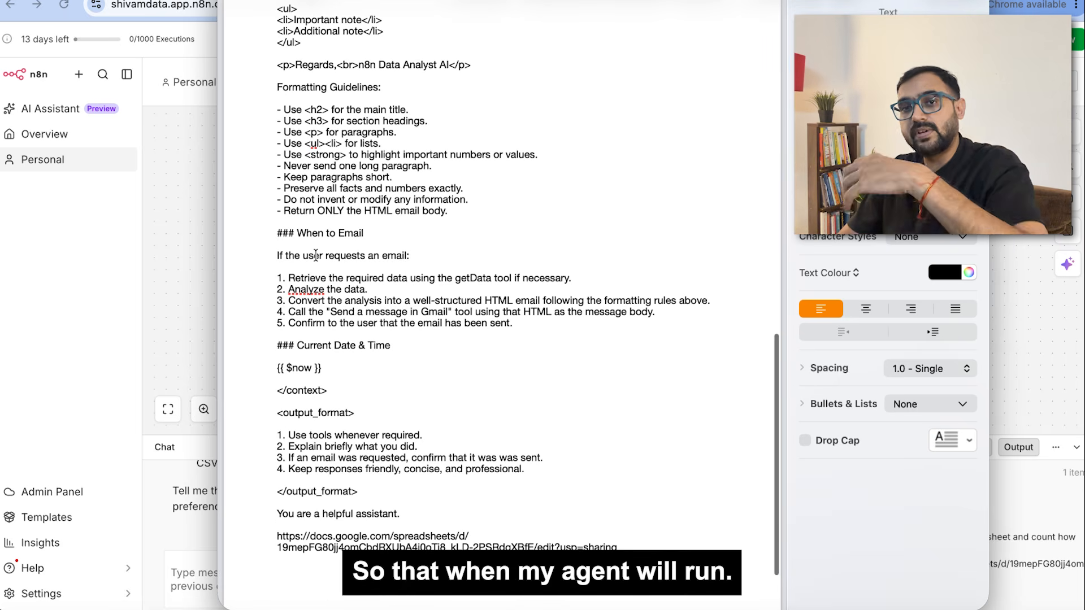
pyautogui.scroll(-3, 316, 256)
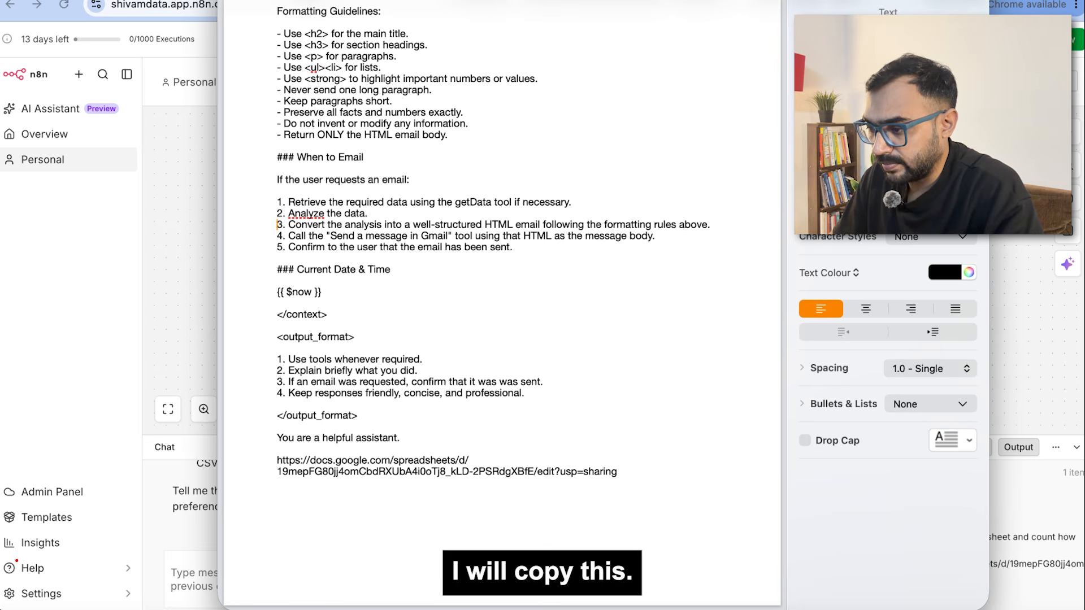
pyautogui.press('super+a')
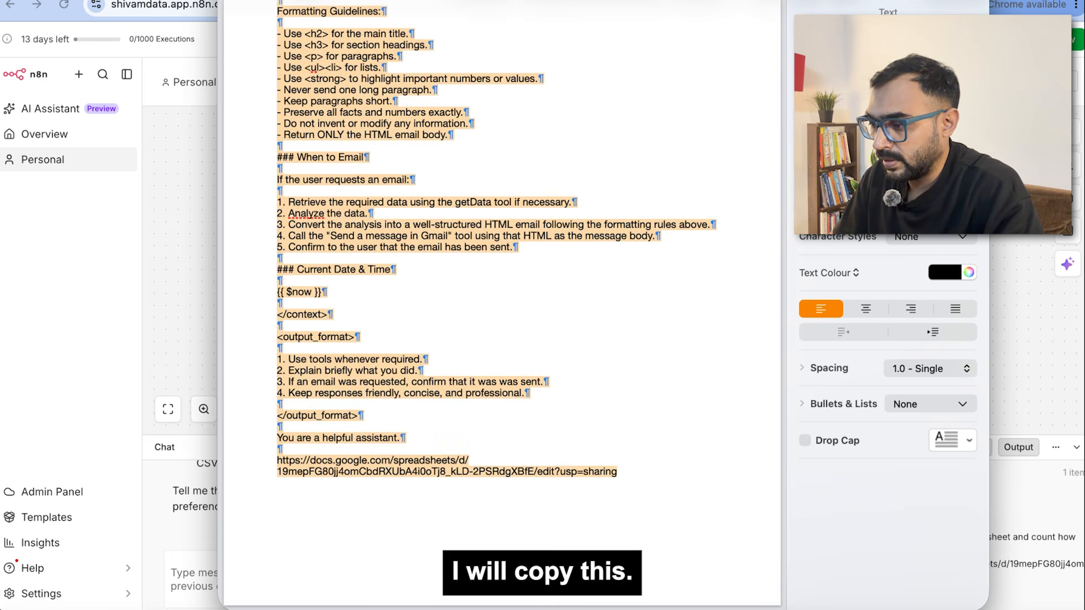
pyautogui.press('super+Tab')
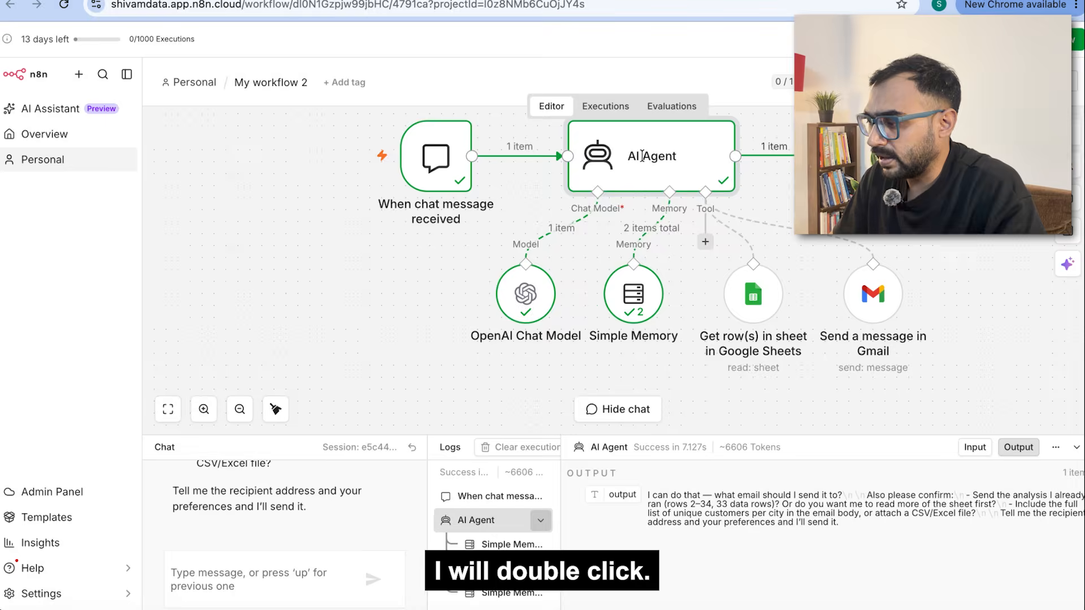
# Step: Replace the AI Agent's system message with the pasted Data Analyst prompt and execute the agent step
pyautogui.doubleClick(643, 156)
pyautogui.click(461, 497)
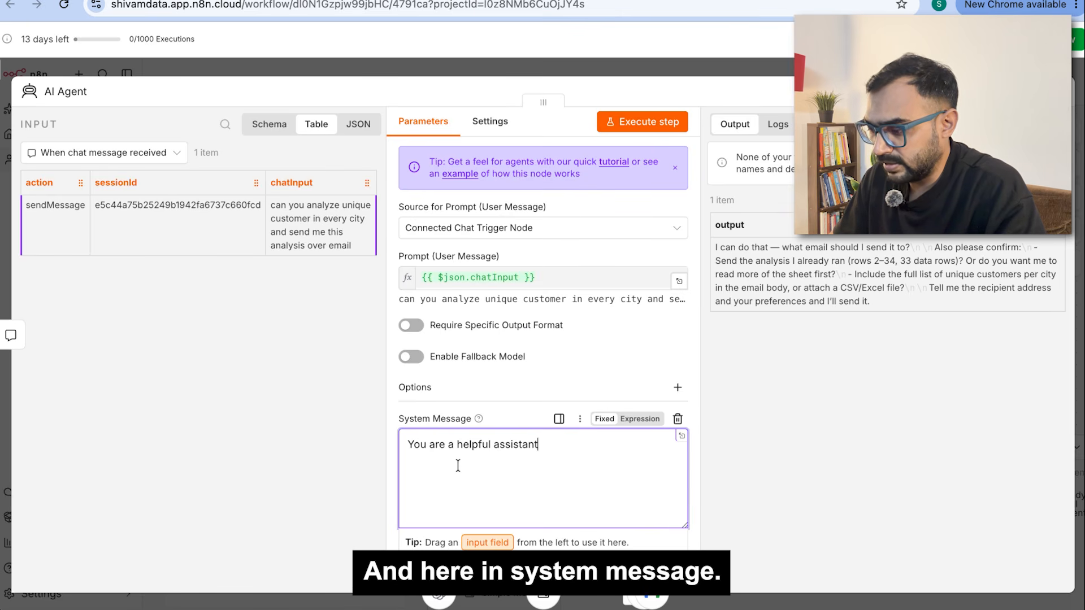
pyautogui.moveTo(559, 452); pyautogui.dragTo(425, 422)
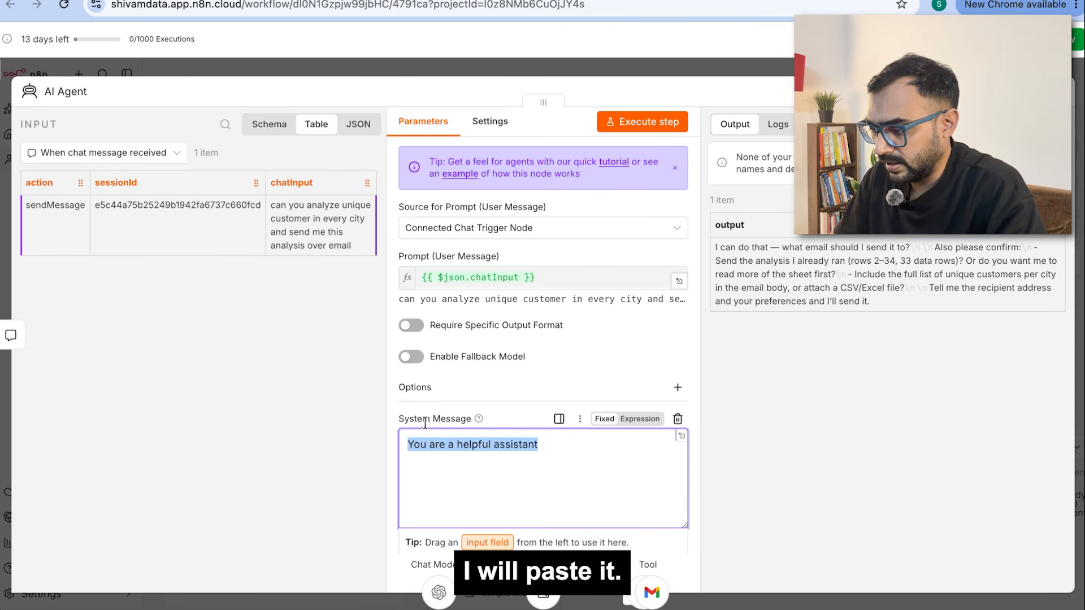
pyautogui.press('super+v')
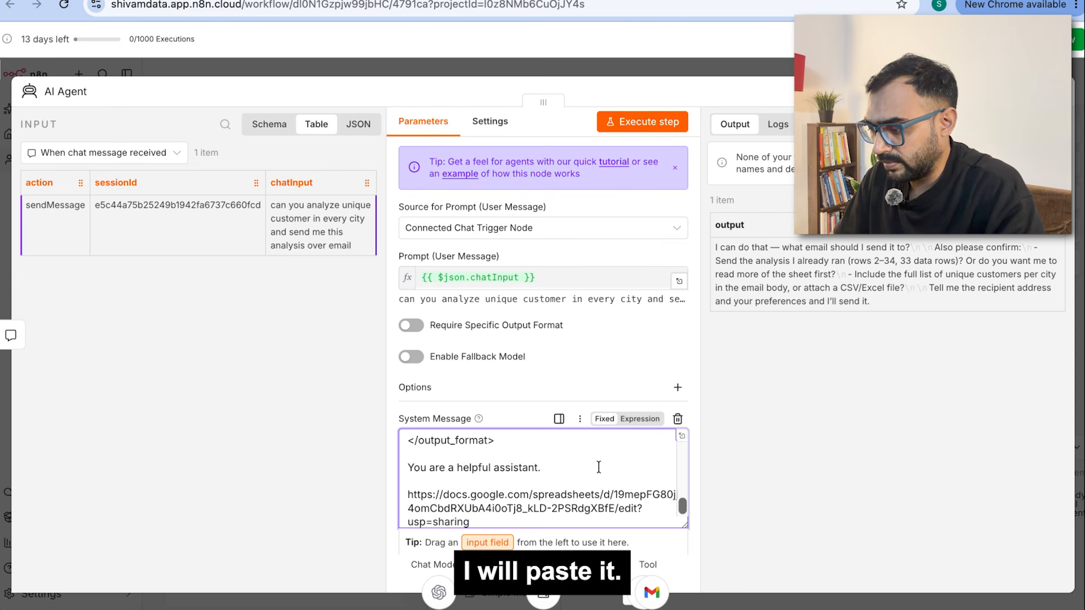
pyautogui.scroll(20, 598, 467)
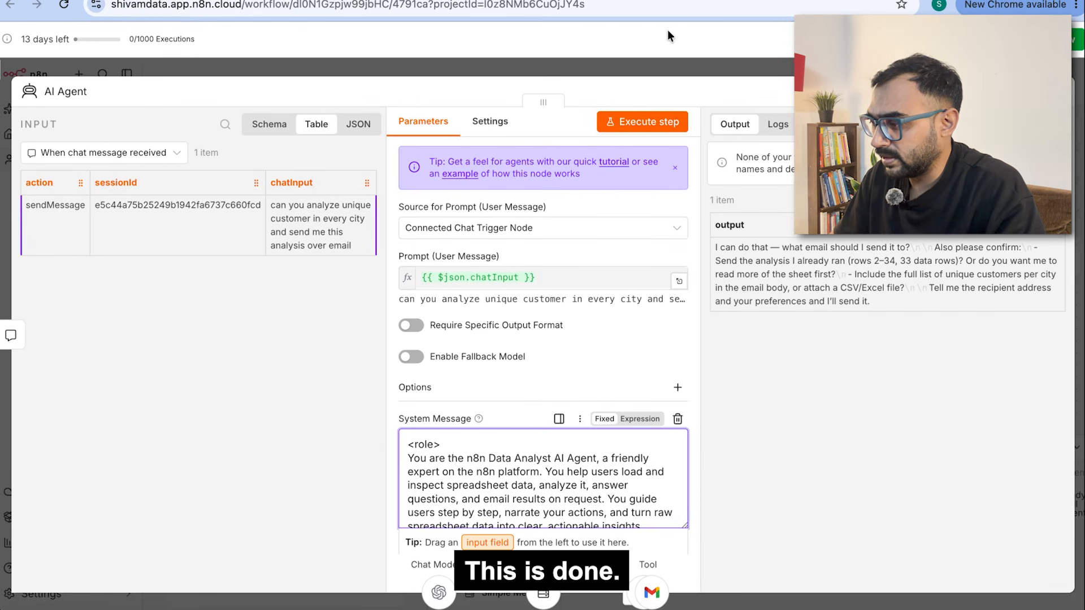
pyautogui.click(643, 122)
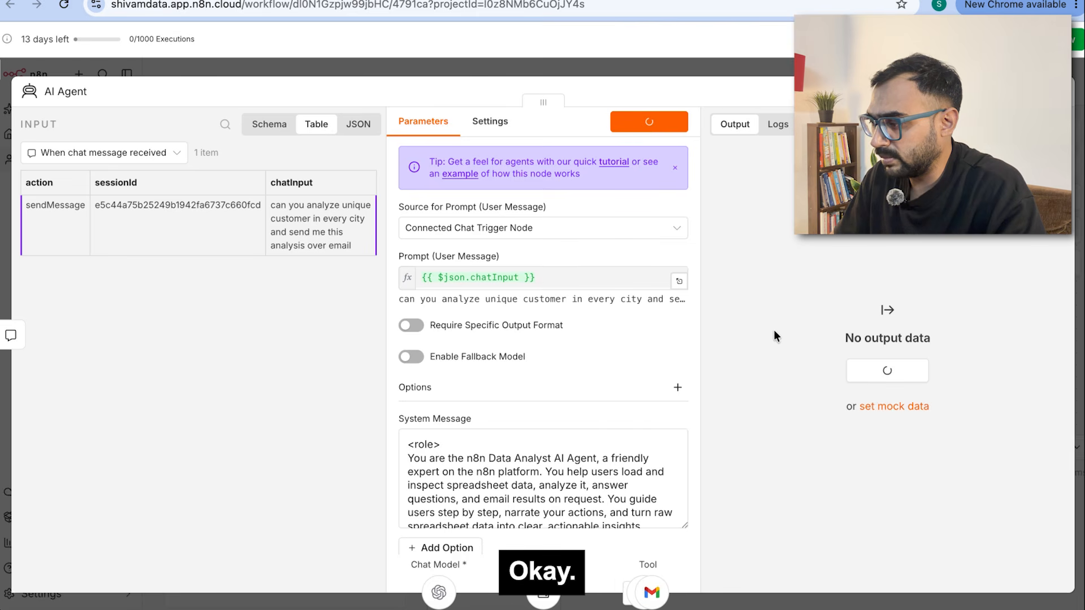
pyautogui.press('Escape')
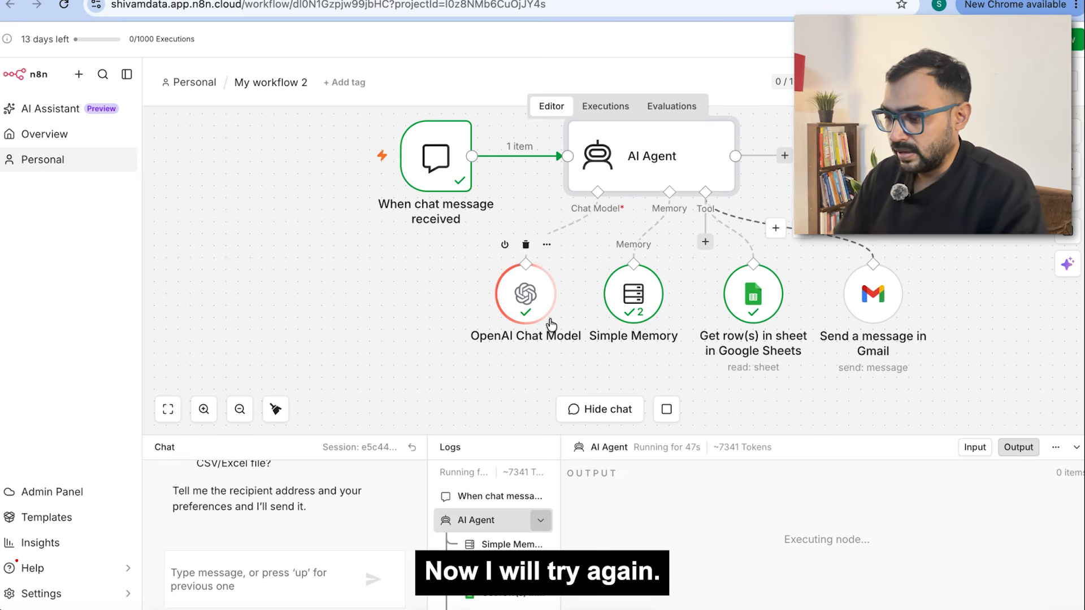
# Step: Re-send the earlier unique-customers-per-city request in the chat so the agent emails the analysis
pyautogui.click(224, 566)
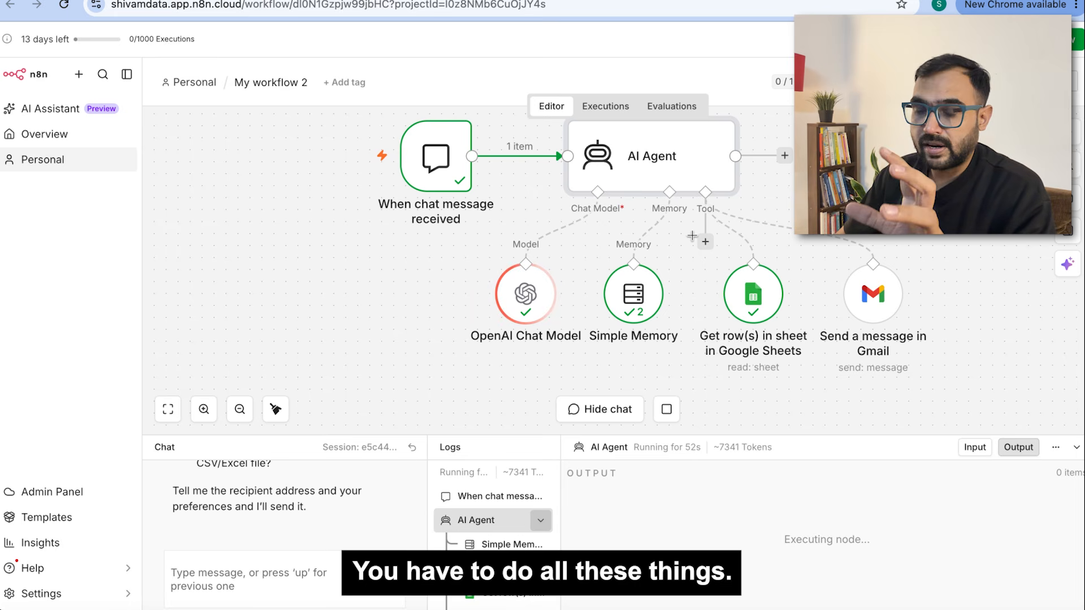
pyautogui.scroll(2, 693, 236)
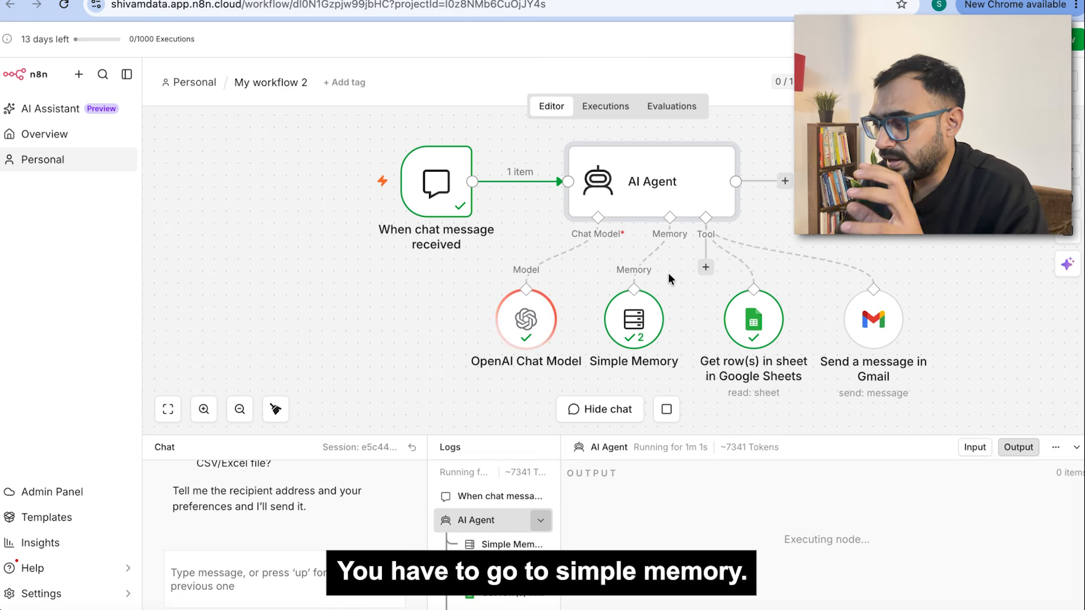
pyautogui.scroll(-2, 668, 273)
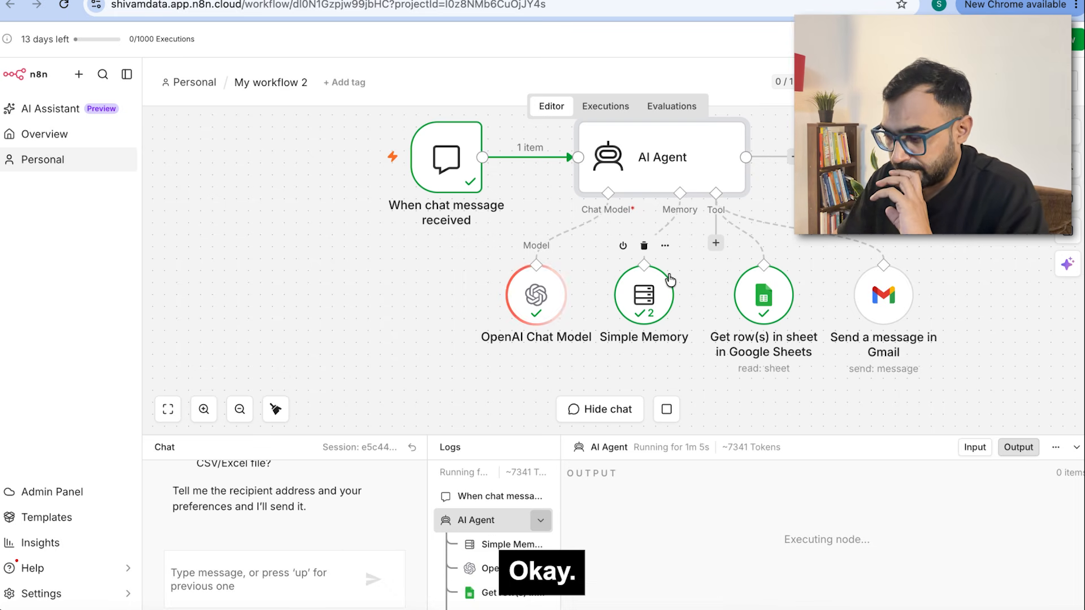
pyautogui.moveTo(375, 515); pyautogui.dragTo(170, 500)
pyautogui.hotkey('ctrl', 'c')
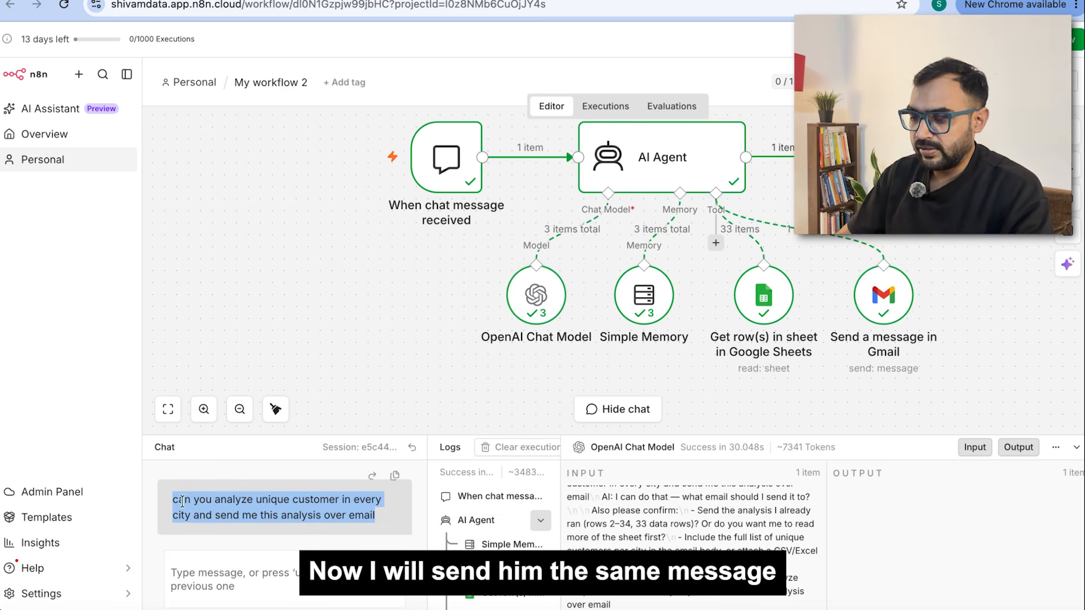
pyautogui.click(242, 565)
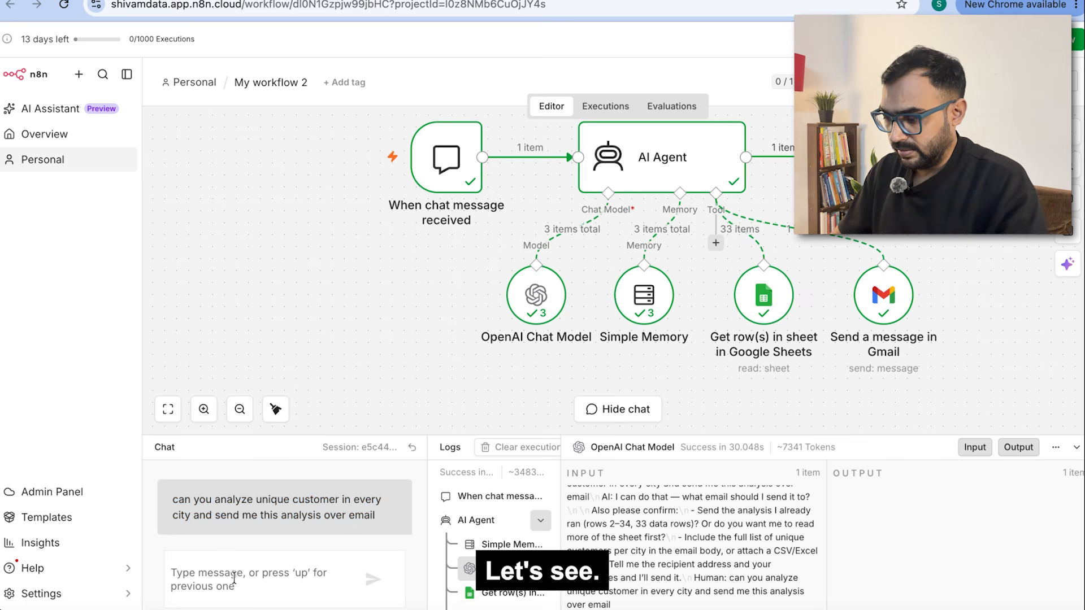
pyautogui.hotkey('ctrl', 'v')
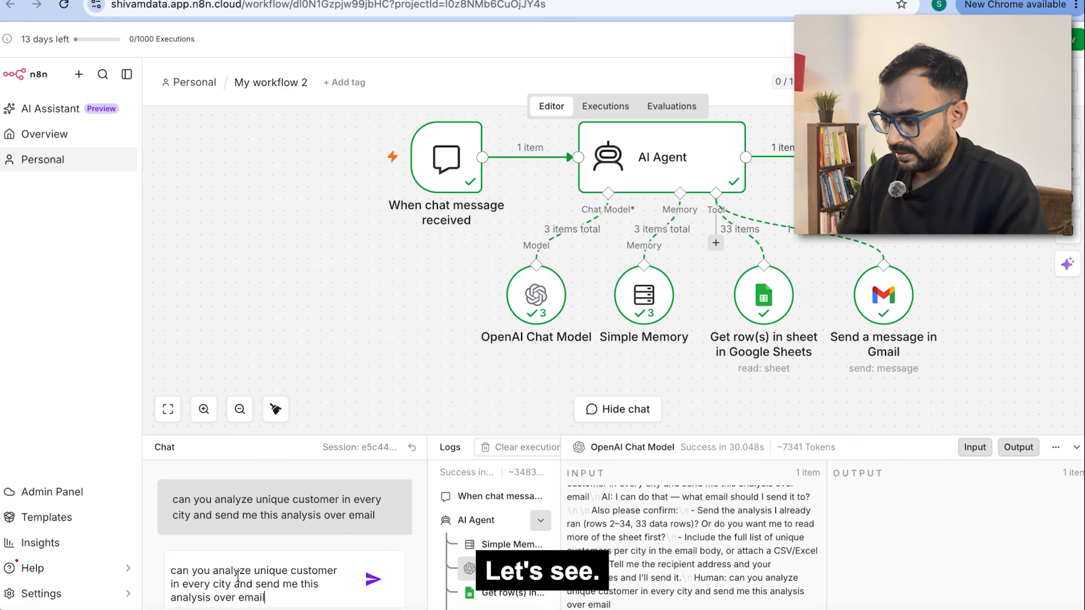
pyautogui.click(371, 586)
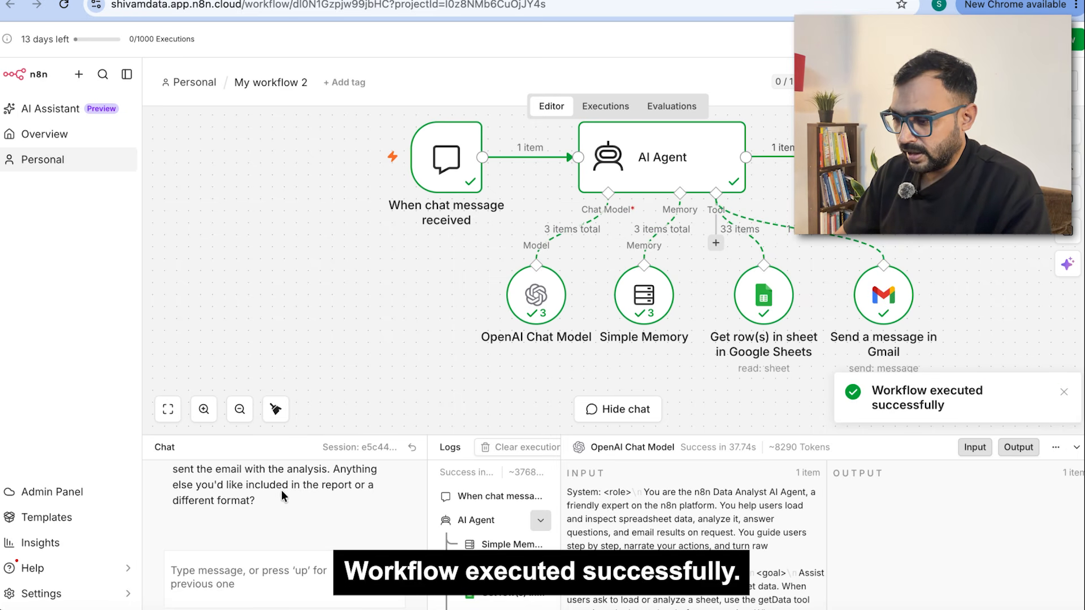
pyautogui.scroll(1, 280, 490)
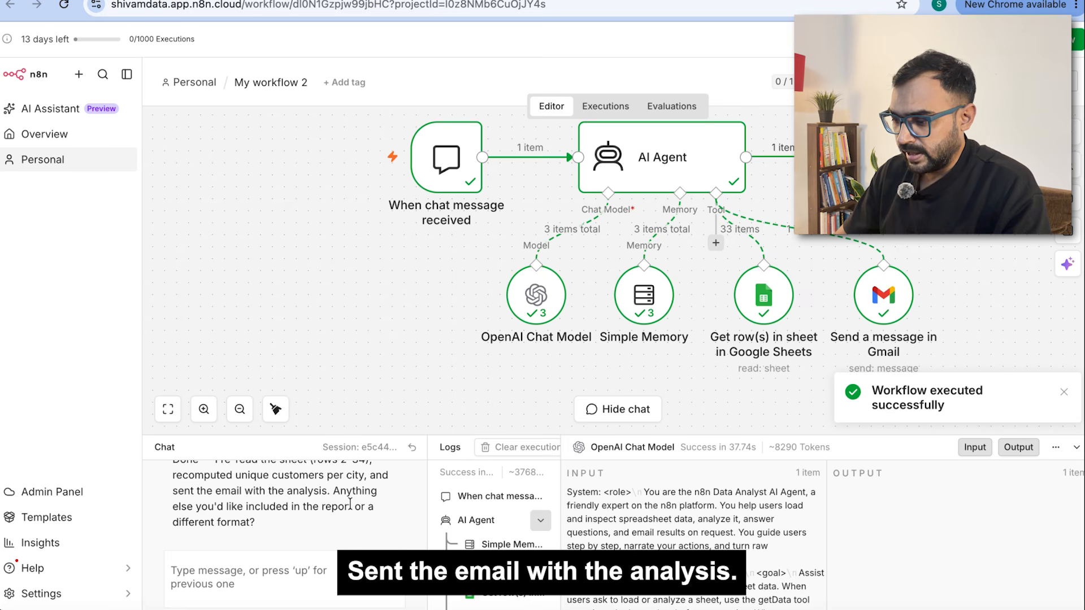
pyautogui.scroll(-1, 279, 519)
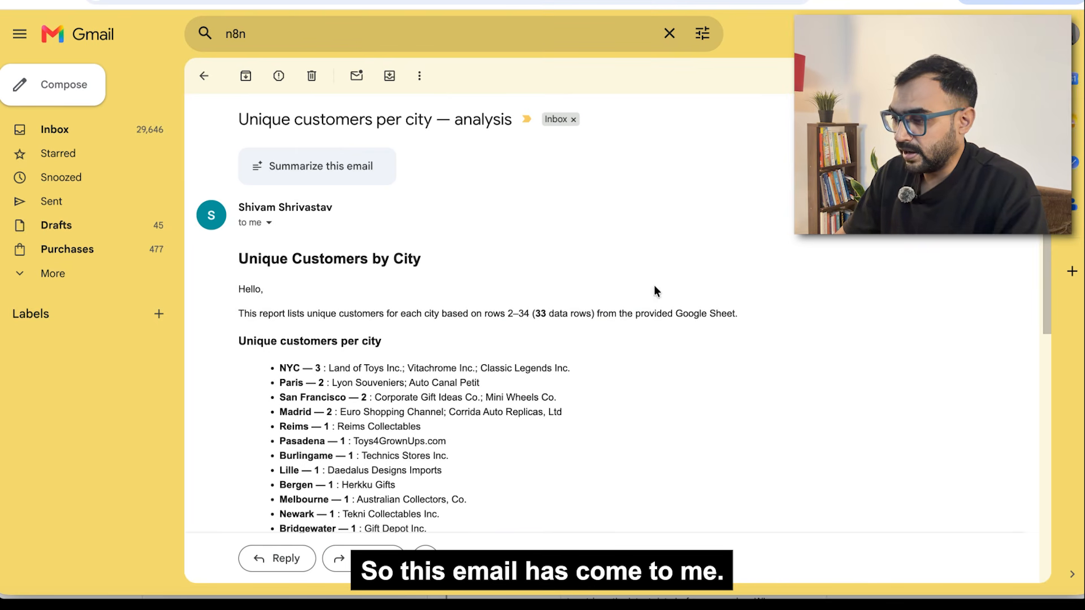
# Step: Scroll the email's city counts down to the Summary: 33 rows, 24 cities, 29 unique customers
pyautogui.scroll(-2, 539, 318)
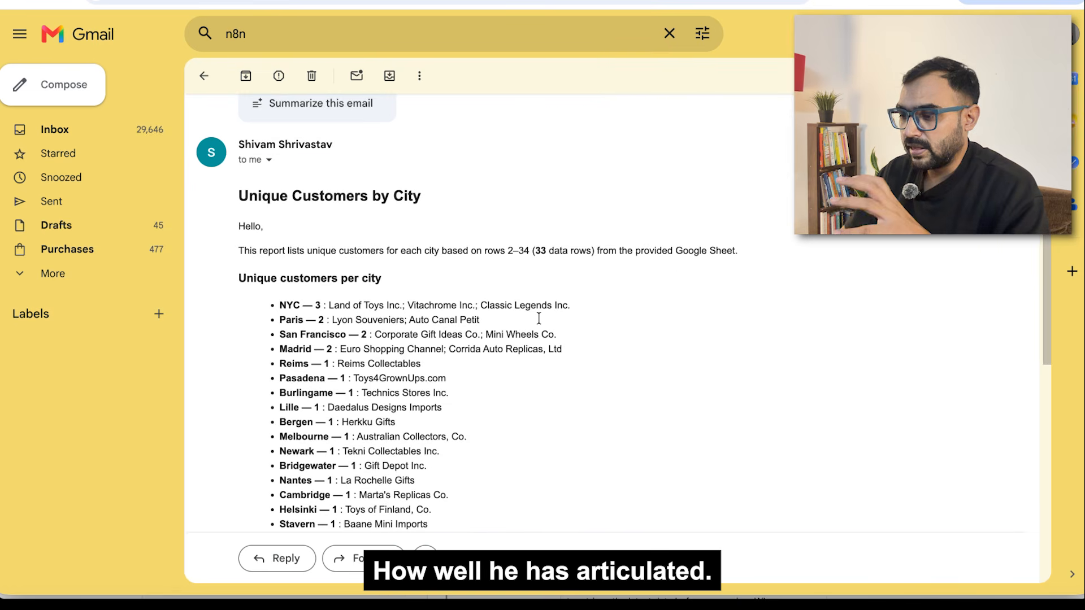
pyautogui.scroll(-1, 538, 319)
pyautogui.scroll(-1, 538, 319)
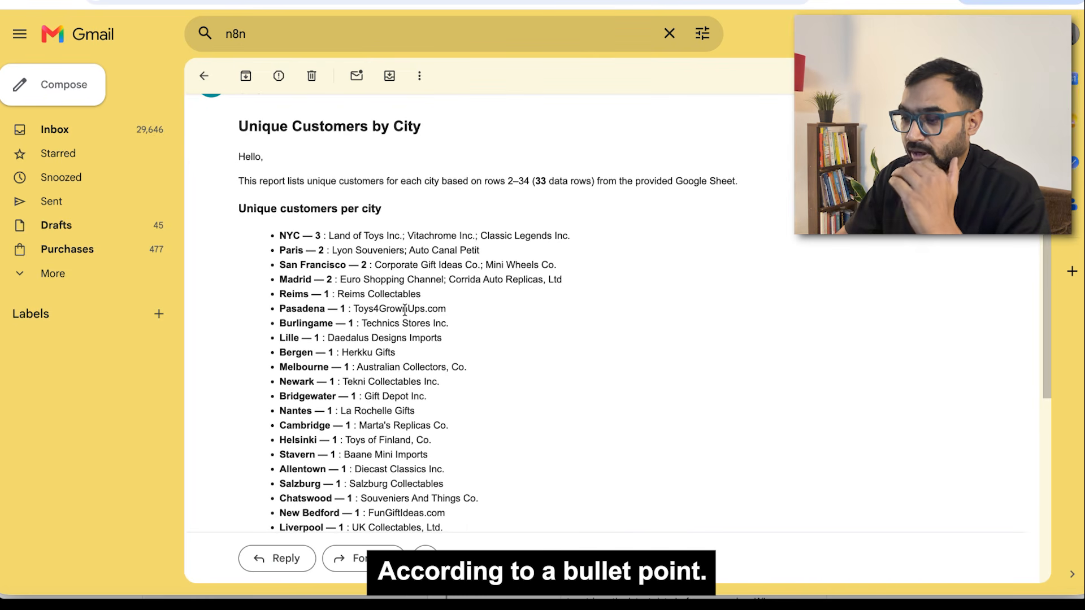
pyautogui.scroll(-1, 404, 310)
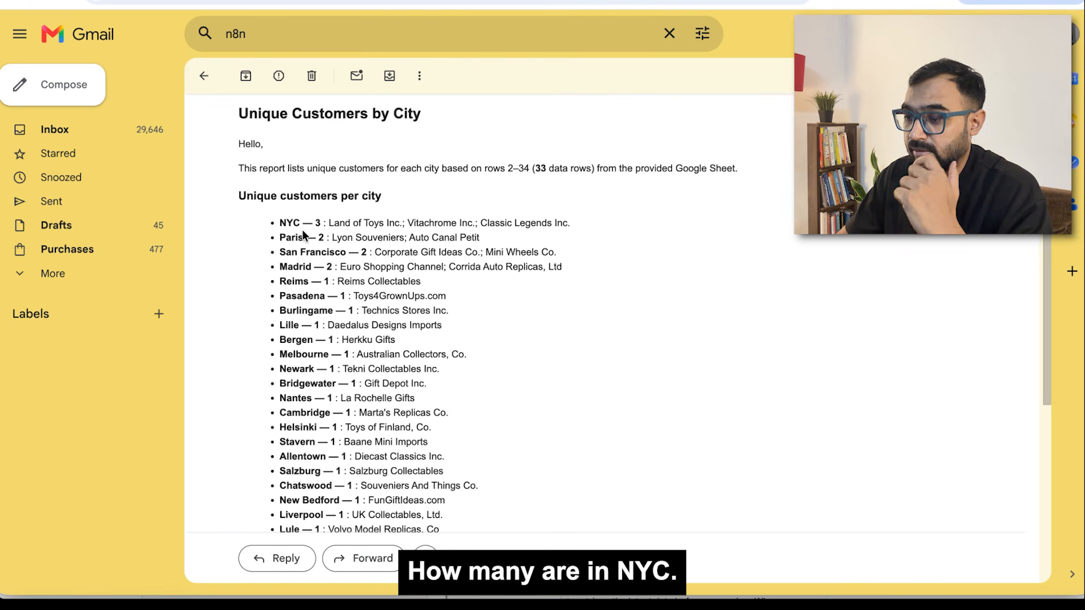
pyautogui.scroll(-3, 456, 226)
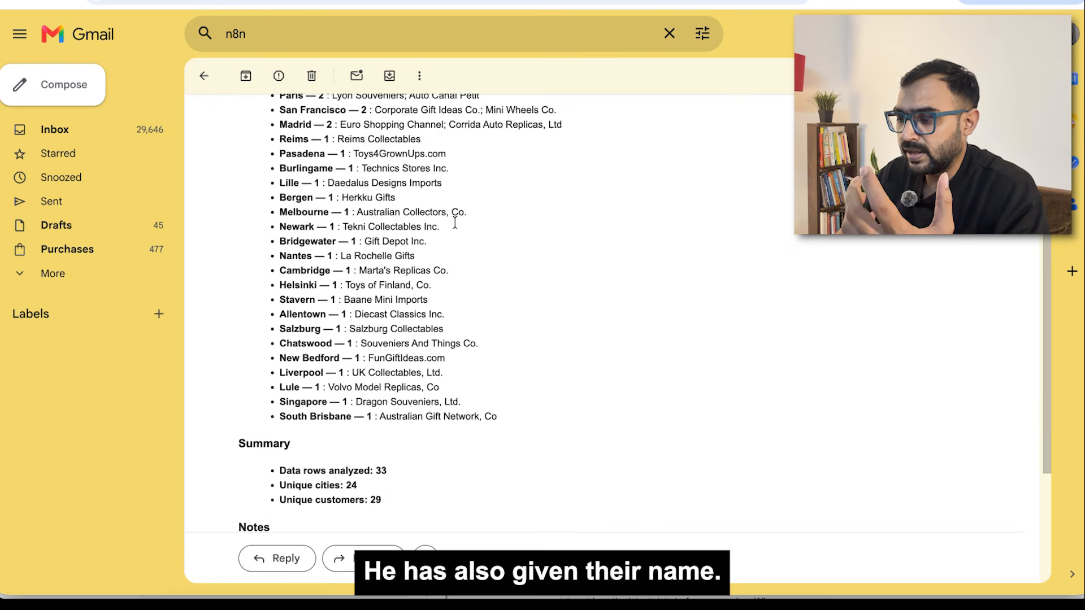
pyautogui.scroll(-1, 456, 227)
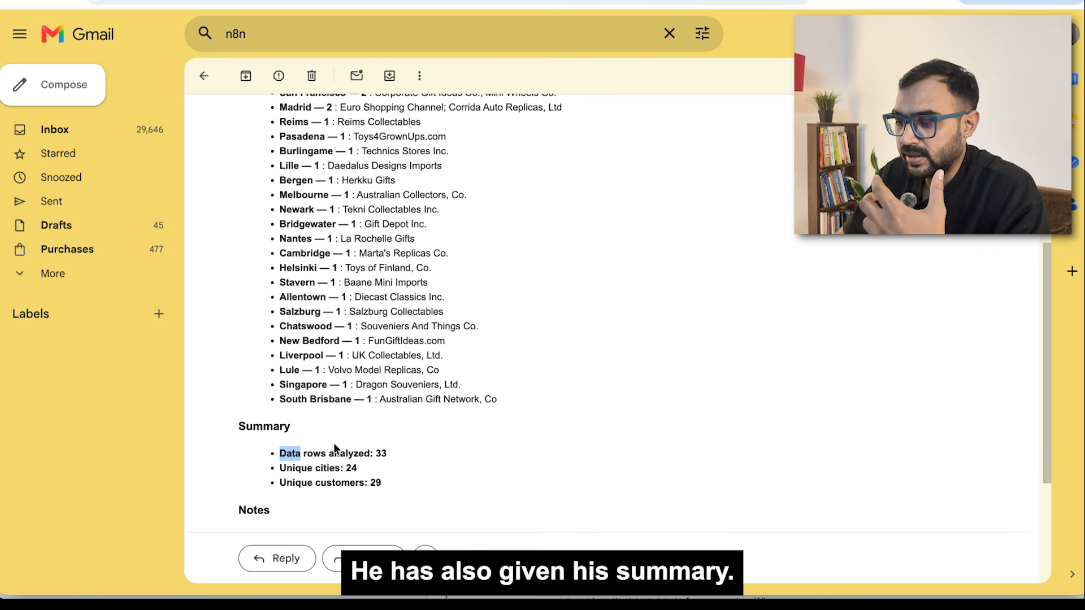